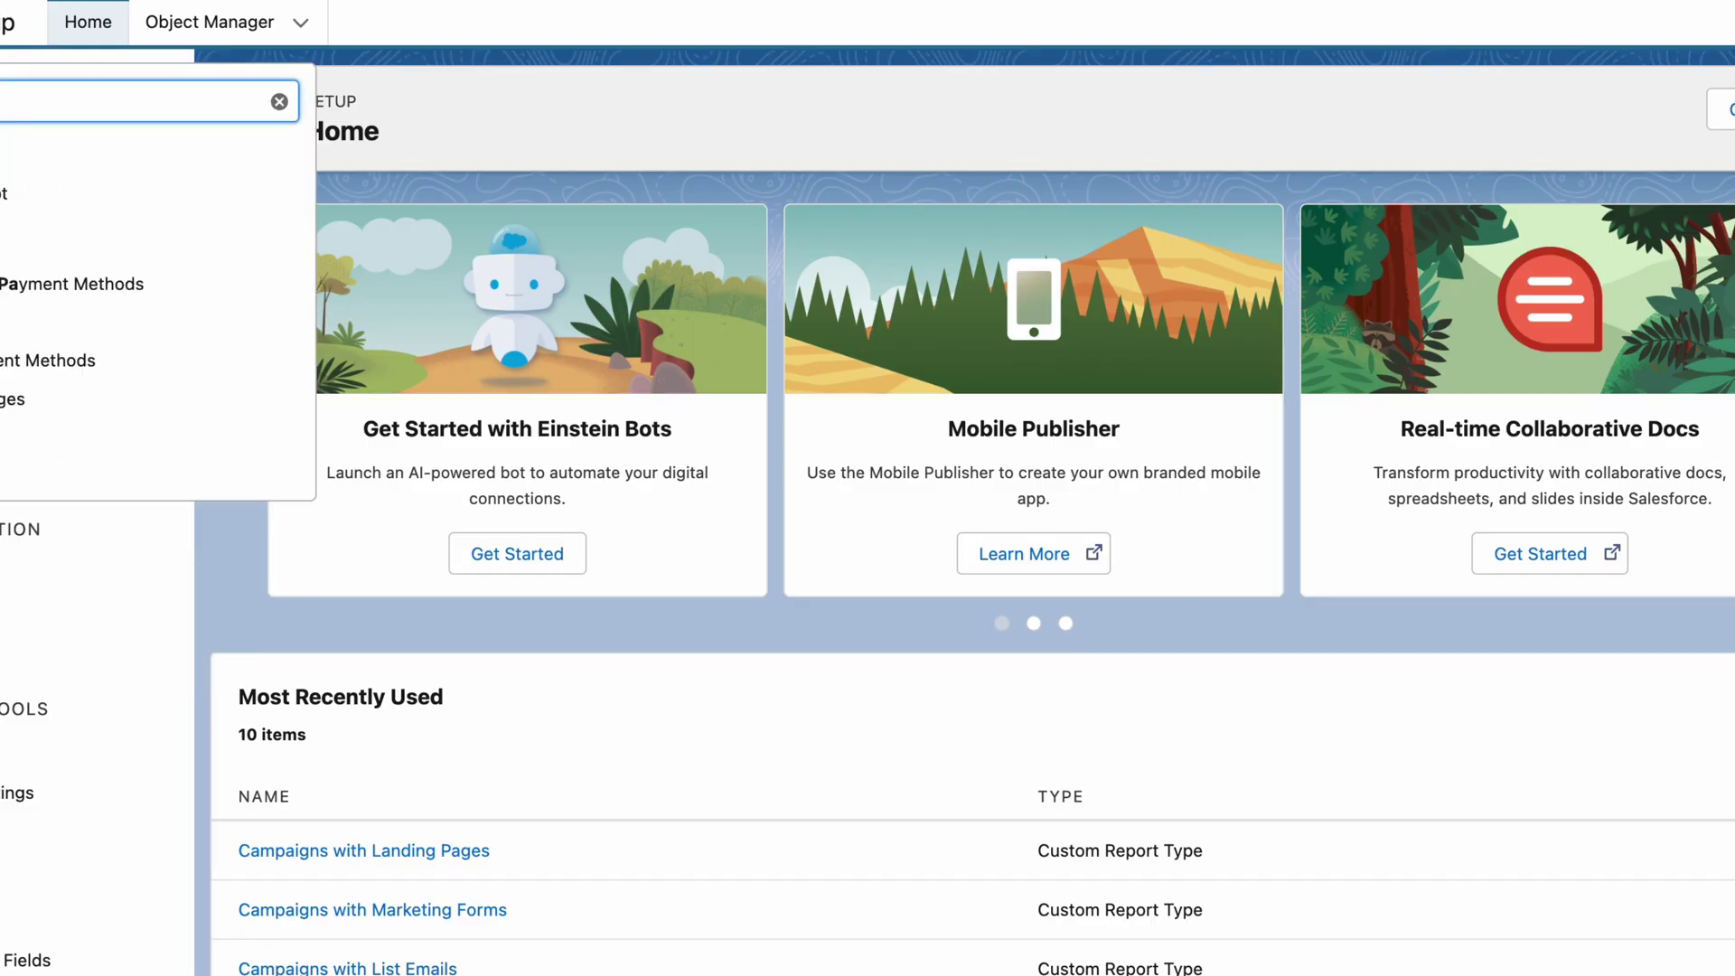
Open the Pardot app and go to Pardot Settings > Domain Management
{"action": "type", "text": "rdot"}
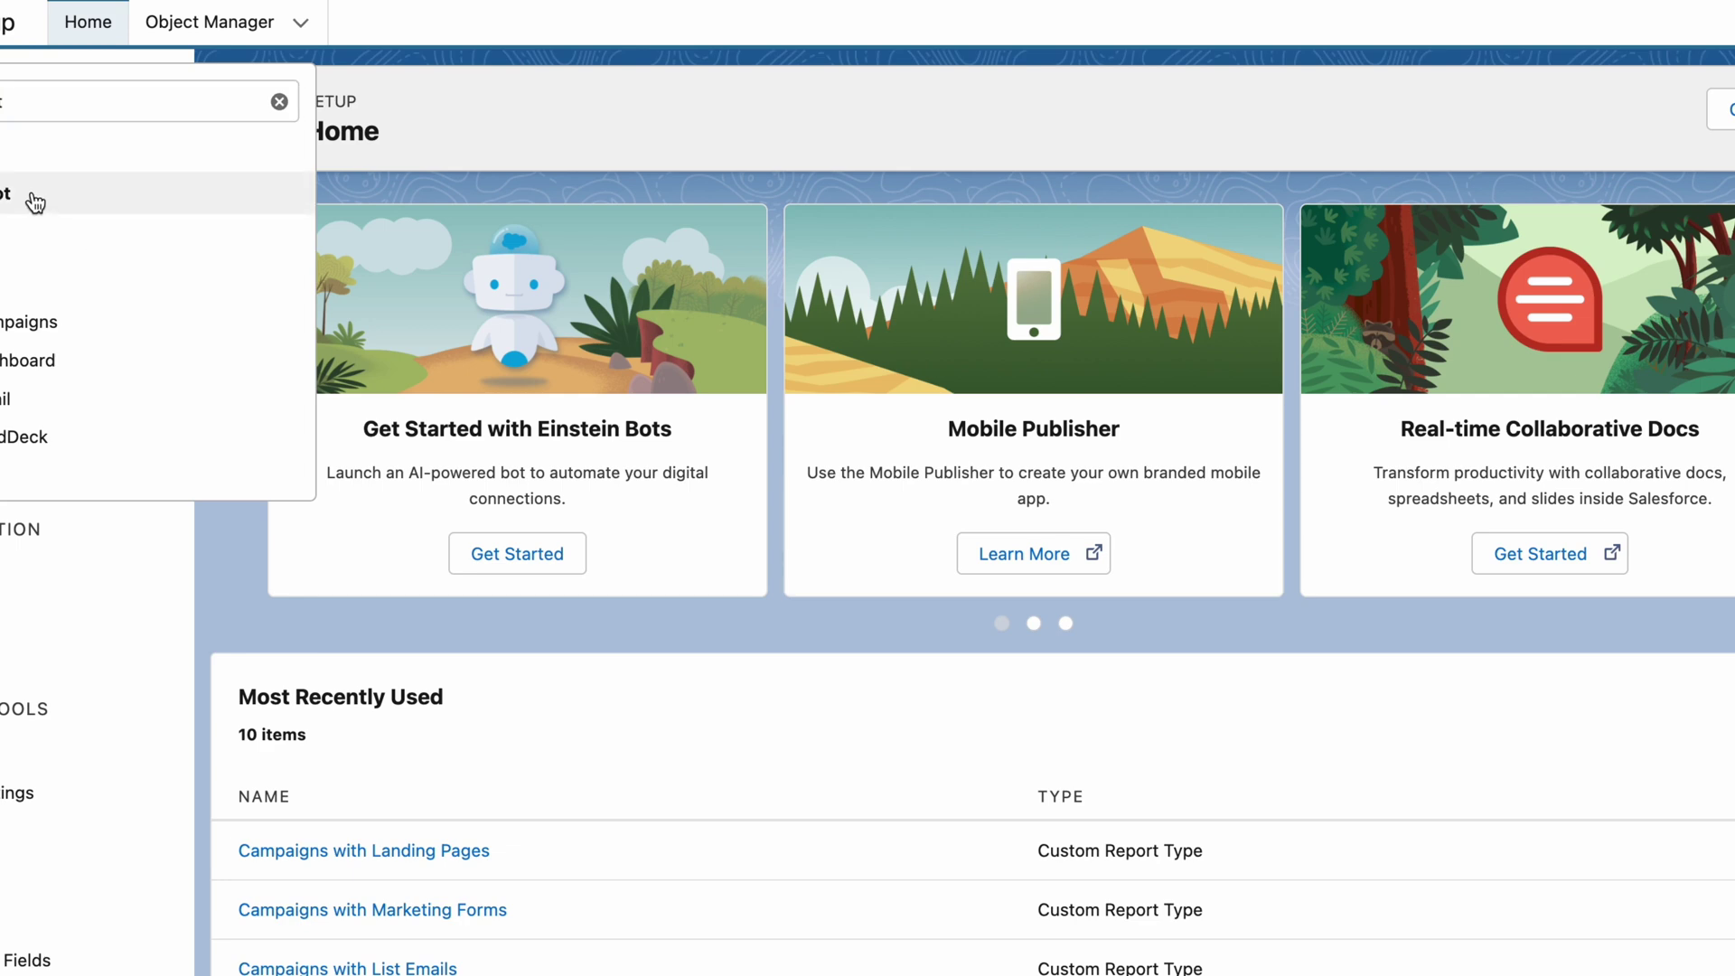
{"action": "left_click", "coordinate": [85, 193]}
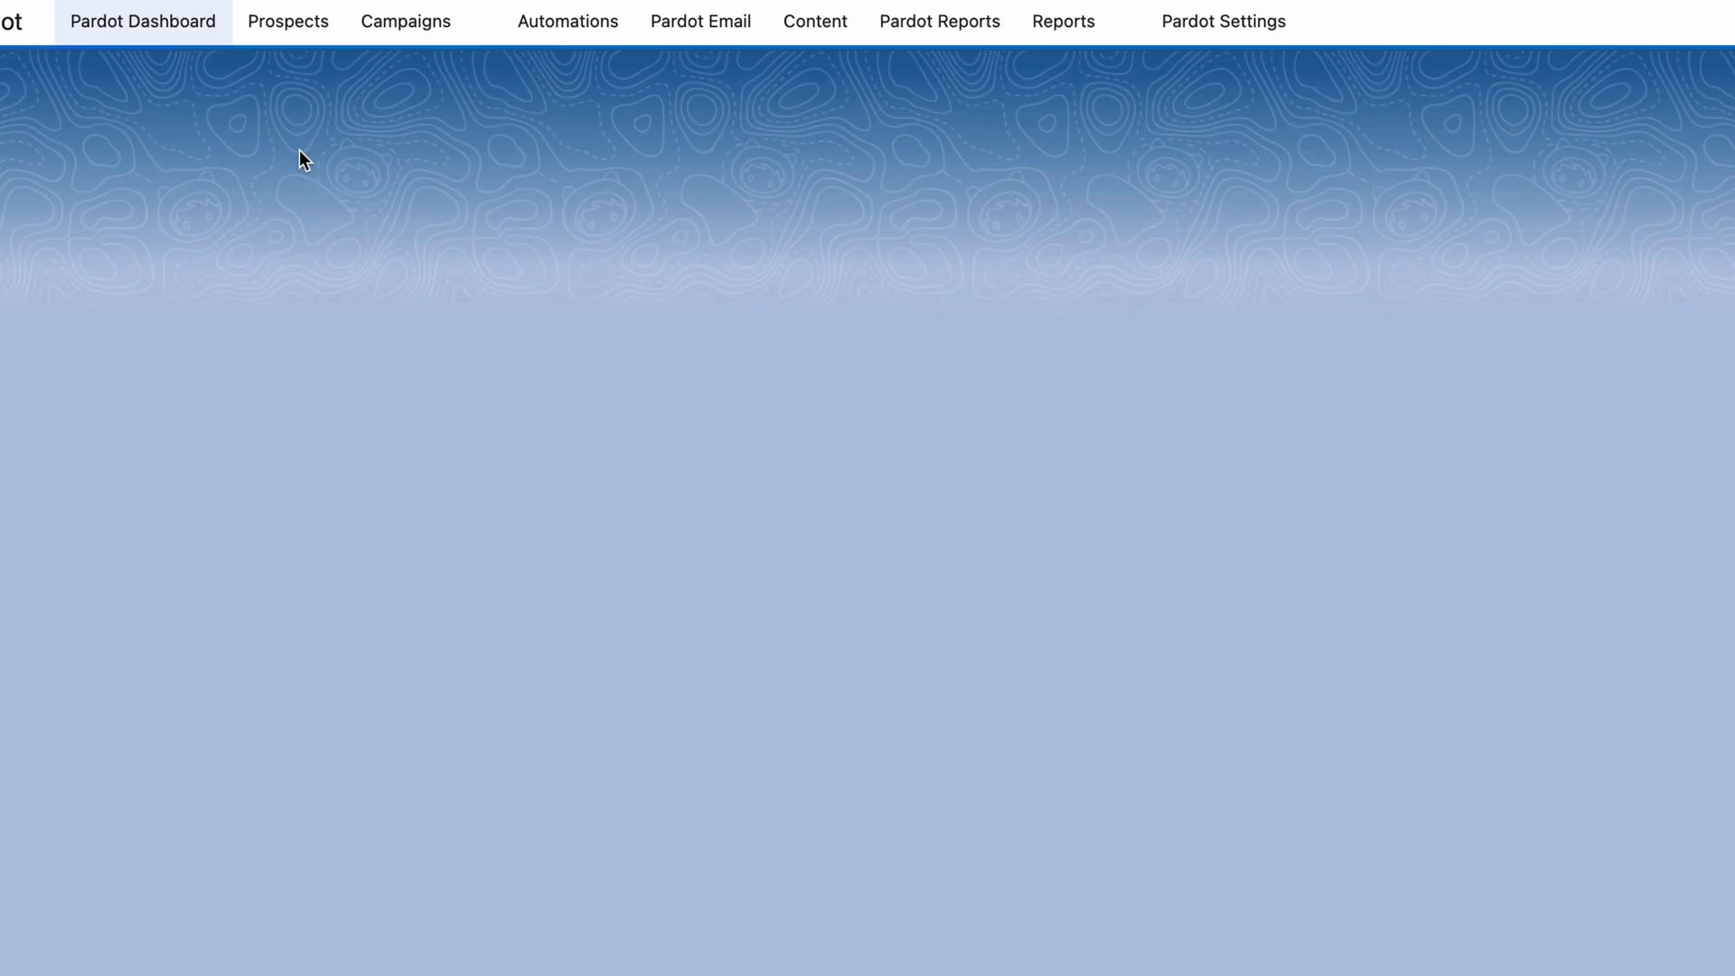
{"action": "left_click", "coordinate": [1222, 38]}
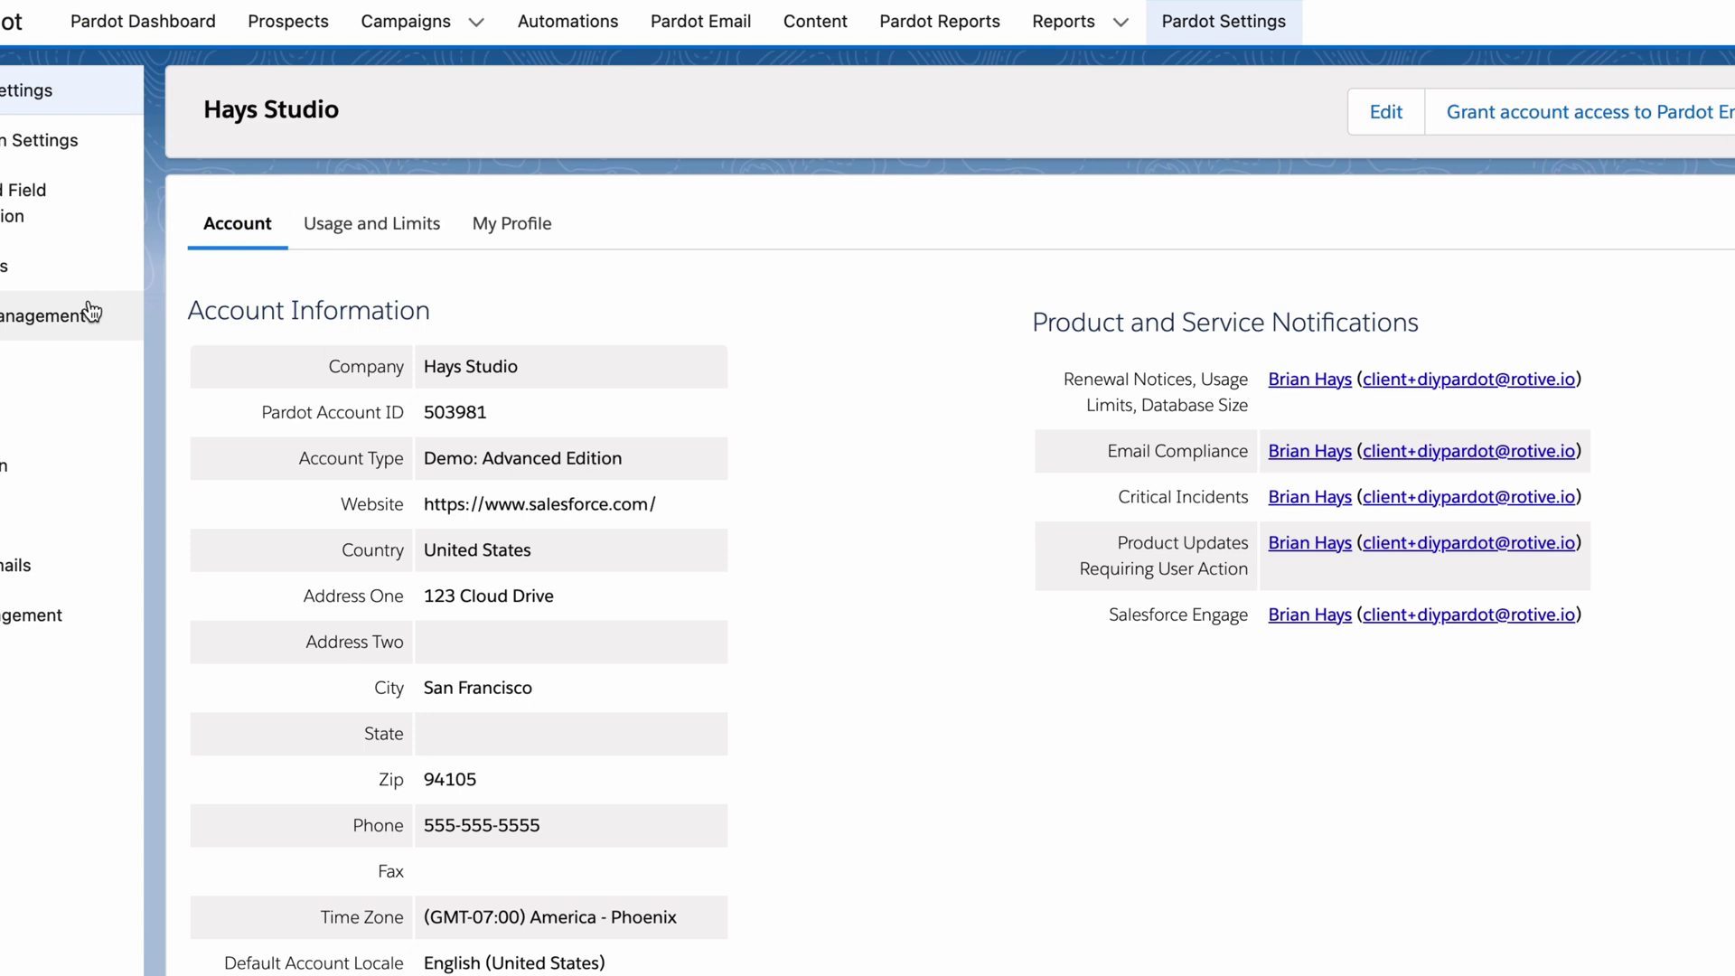
{"action": "left_click", "coordinate": [78, 312]}
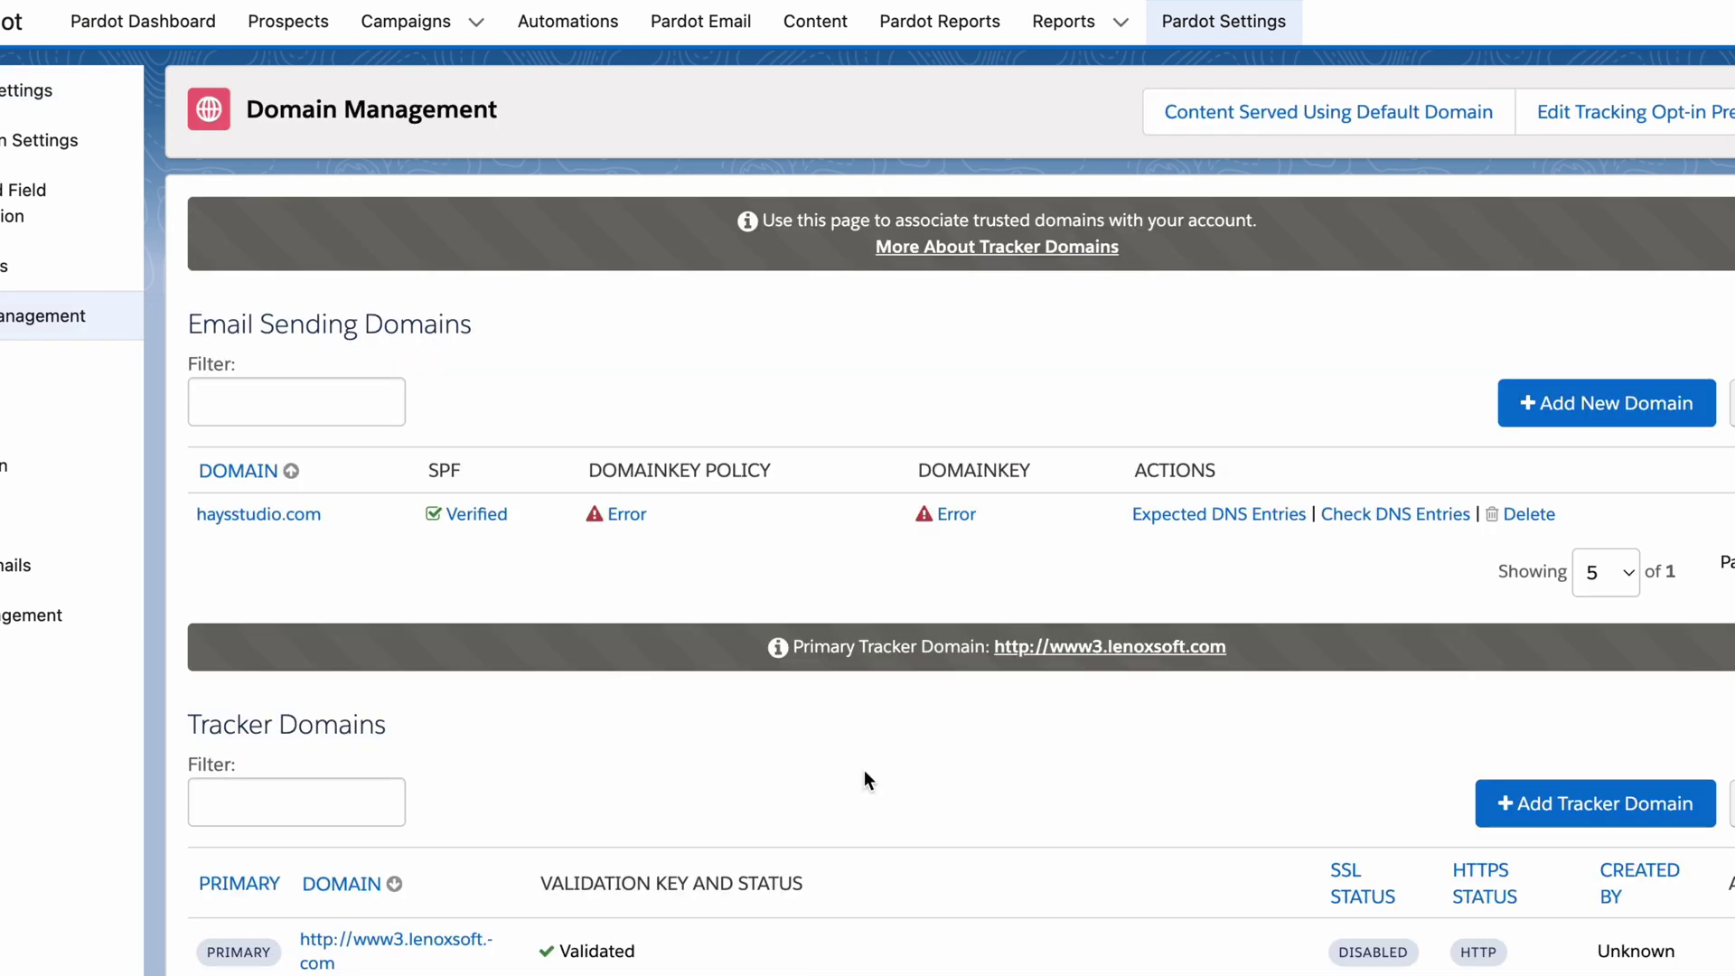
Review the haysstudio.com sending domain: SPF verified, DomainKey policy and DomainKey in error
{"action": "scroll", "coordinate": [863, 779], "scroll_direction": "down", "scroll_amount": 1}
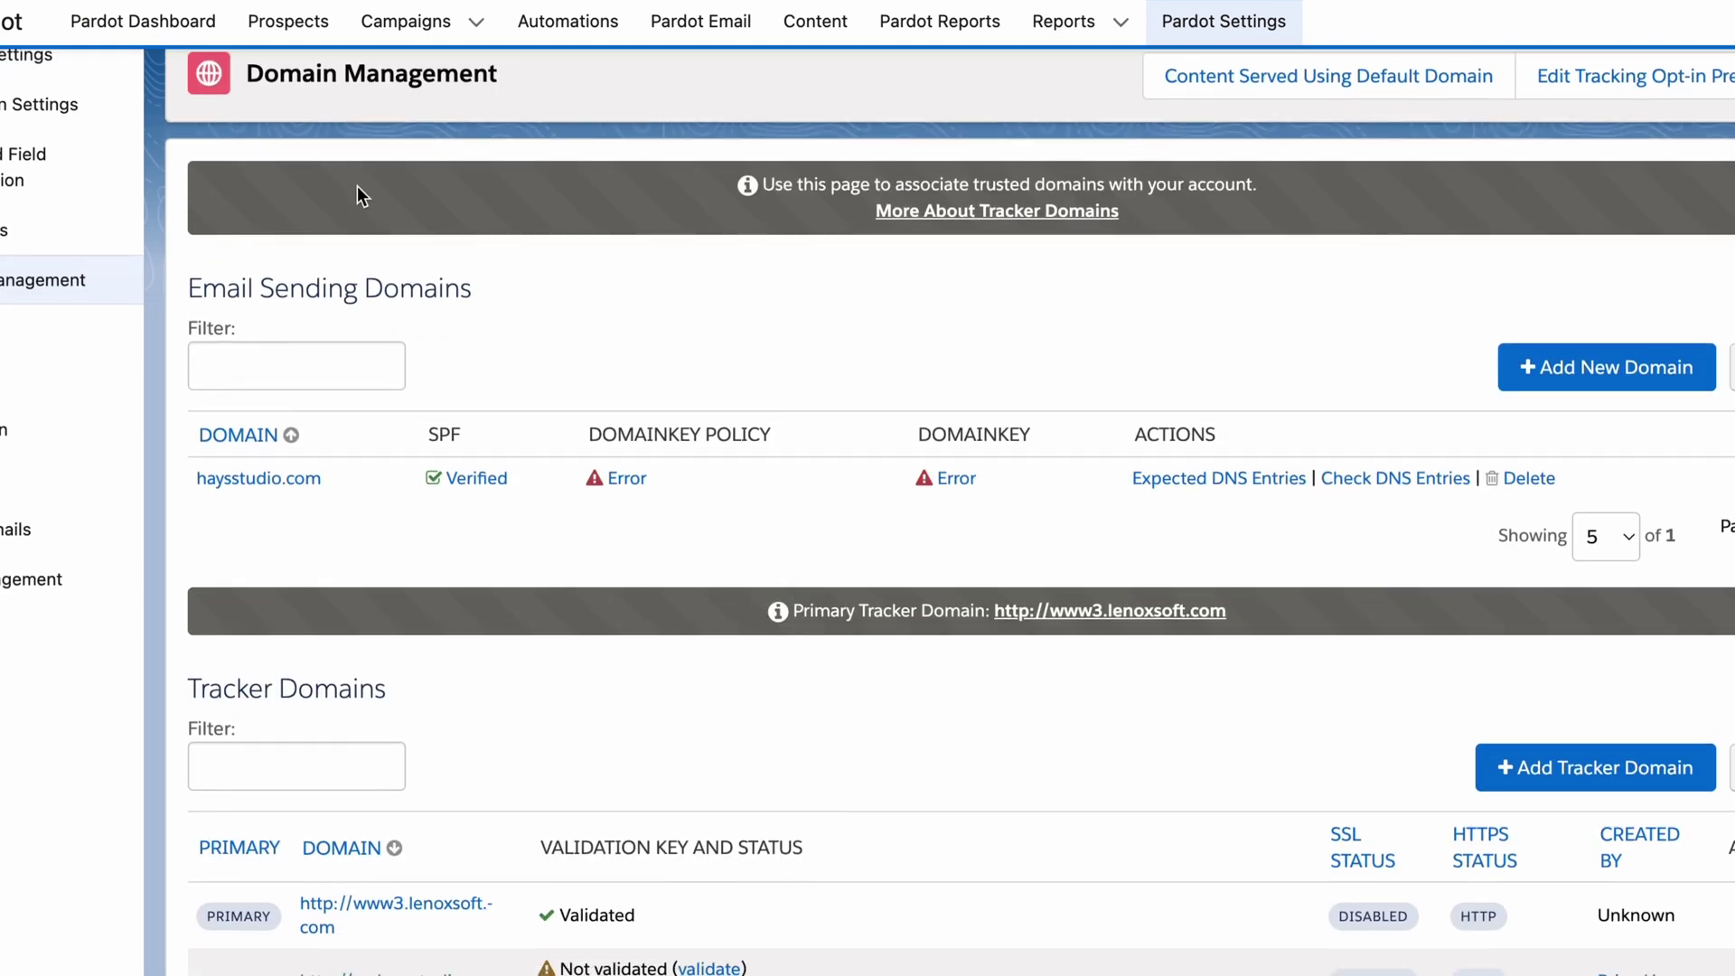
{"action": "left_click_drag", "start_coordinate": [216, 287], "coordinate": [457, 312]}
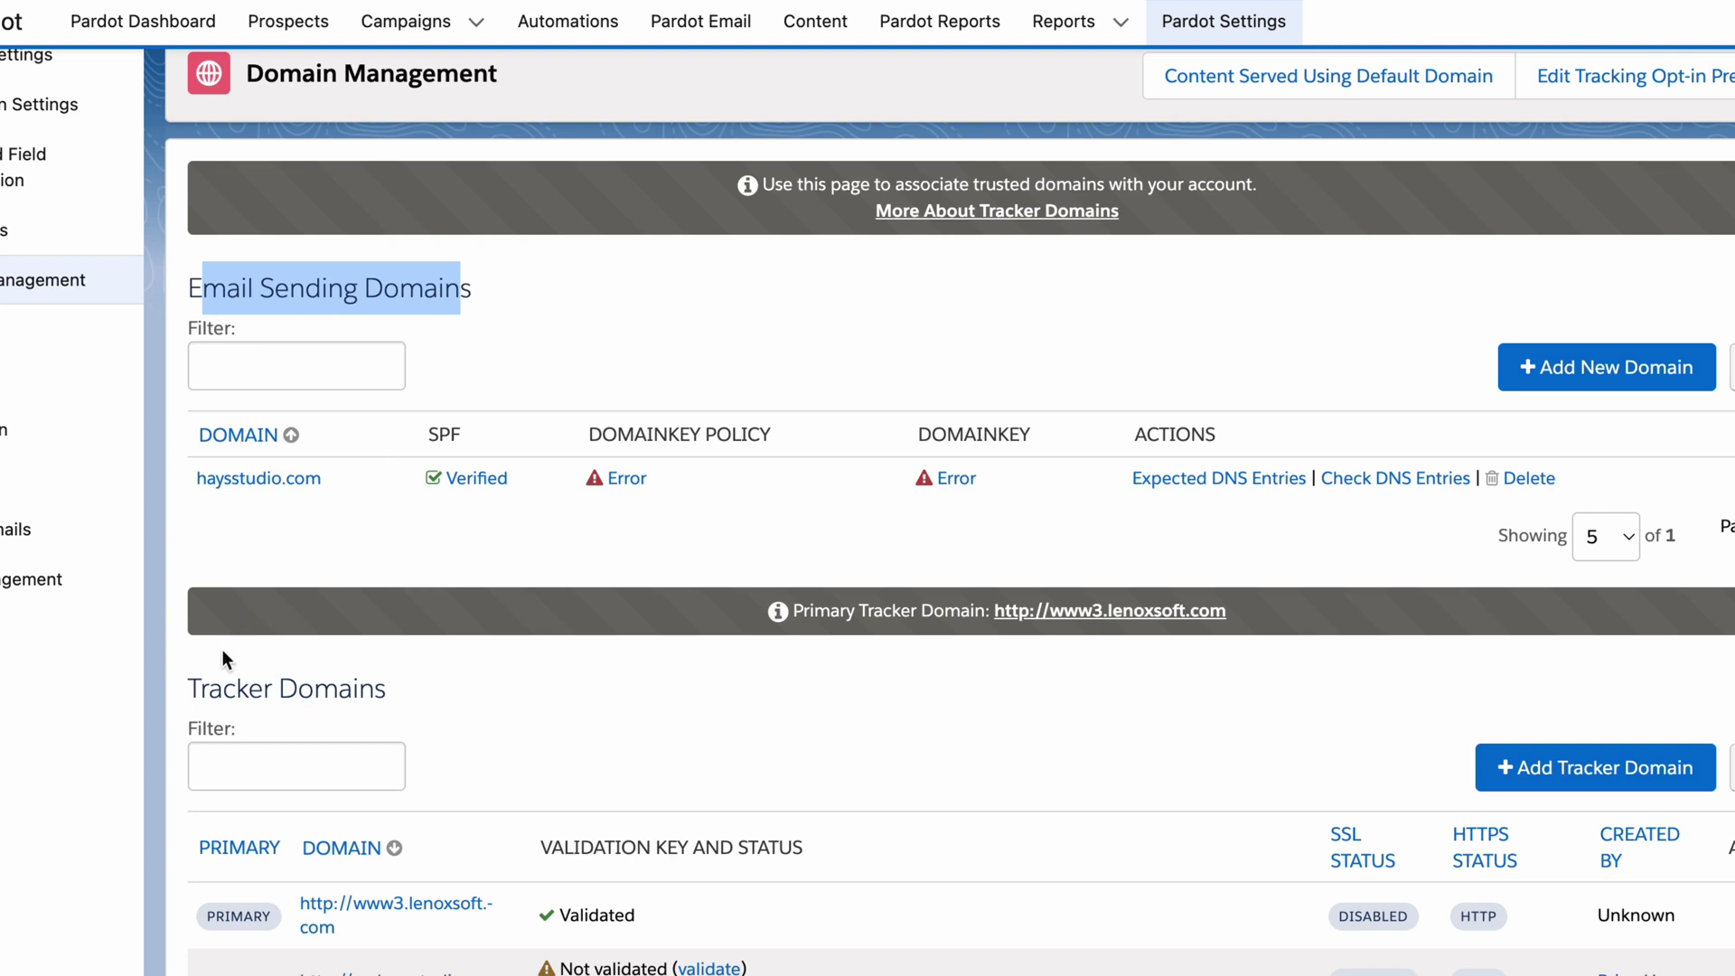
{"action": "left_click_drag", "start_coordinate": [201, 688], "coordinate": [376, 686]}
{"action": "scroll", "coordinate": [606, 699], "scroll_direction": "down", "scroll_amount": 1}
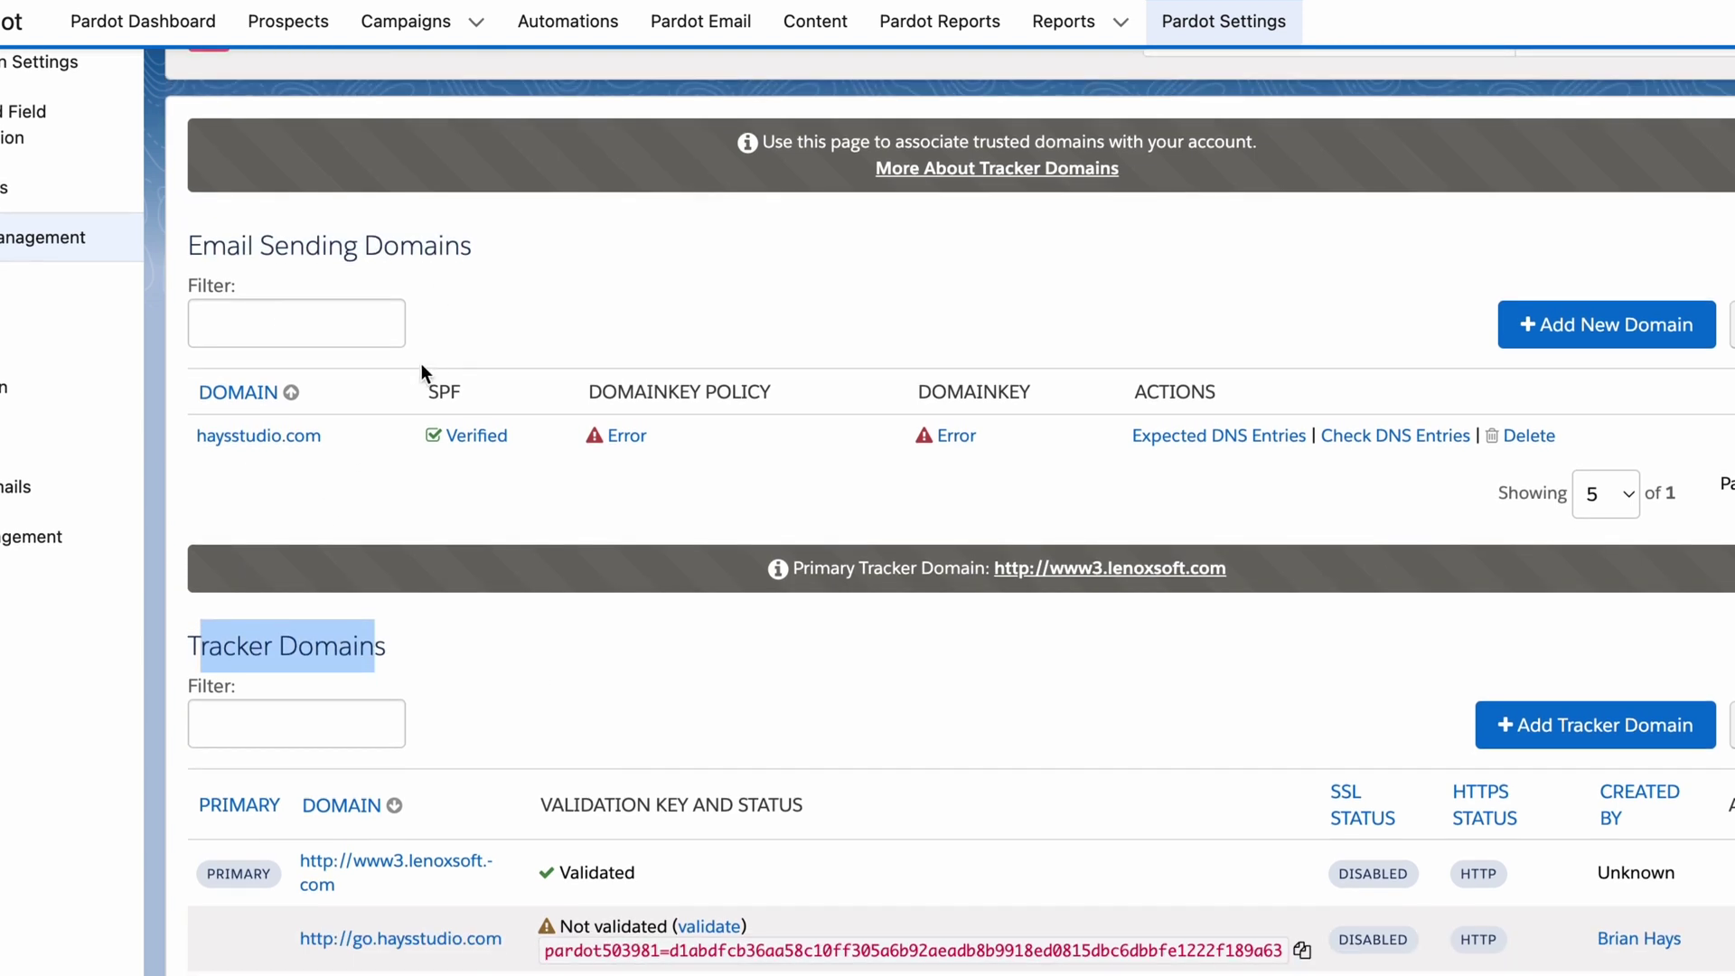
{"action": "scroll", "coordinate": [587, 542], "scroll_direction": "up", "scroll_amount": 2}
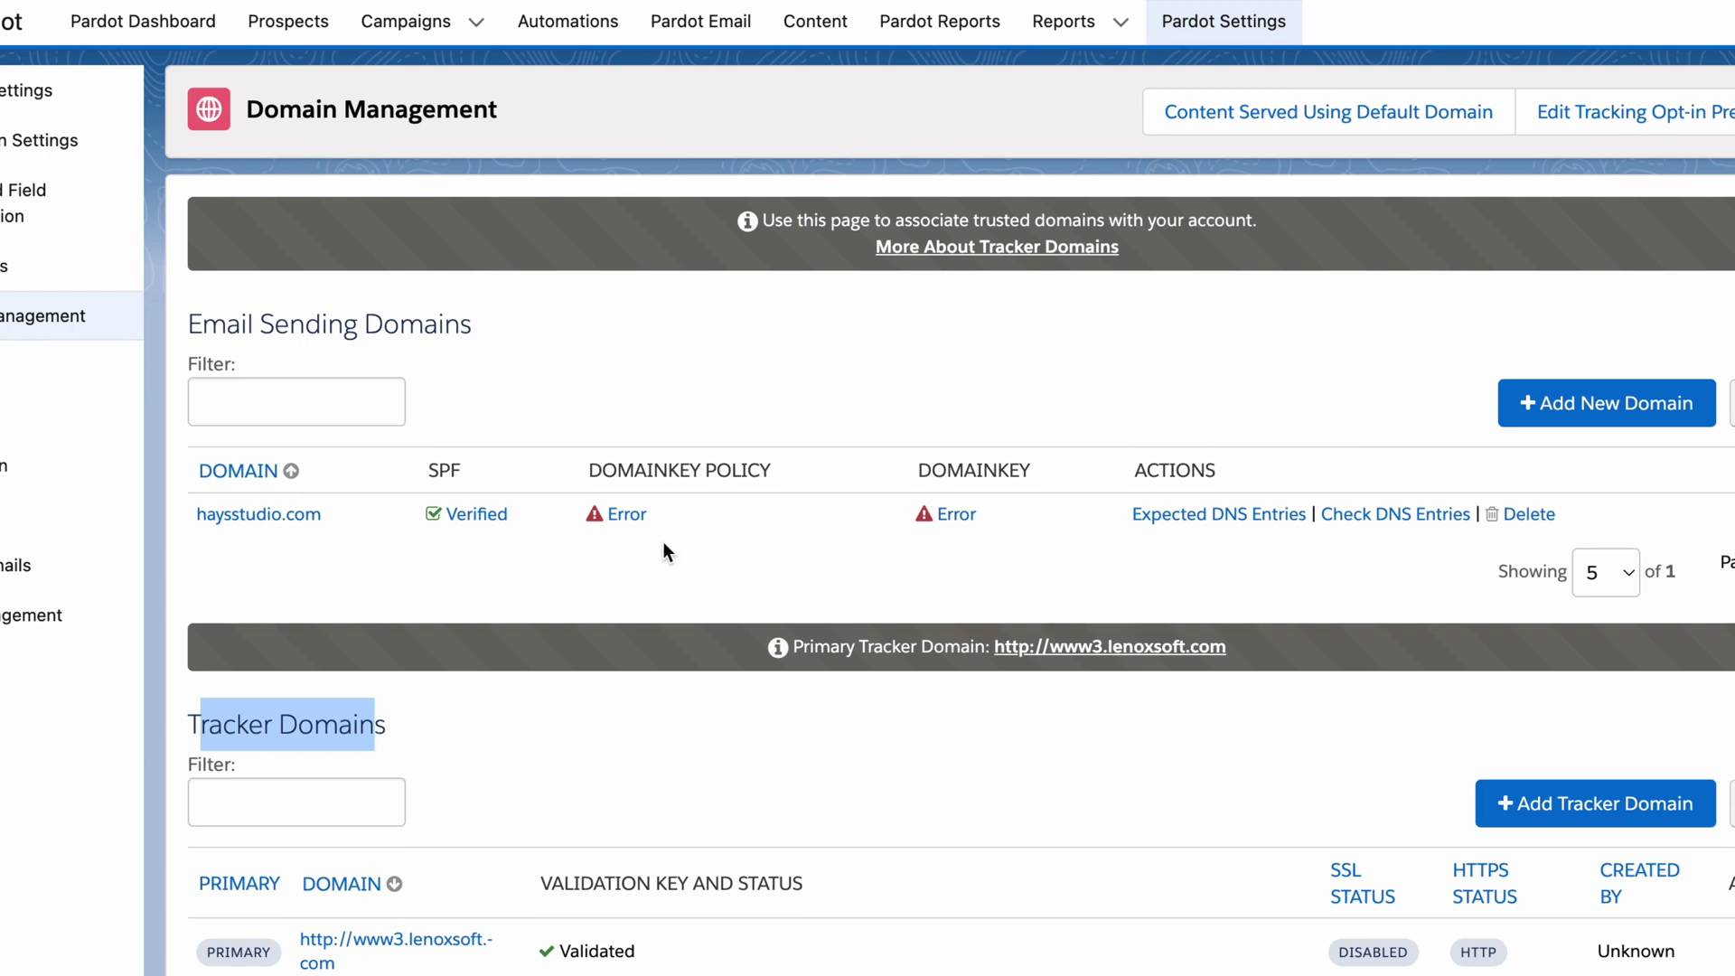
{"action": "scroll", "coordinate": [692, 705], "scroll_direction": "down", "scroll_amount": 1}
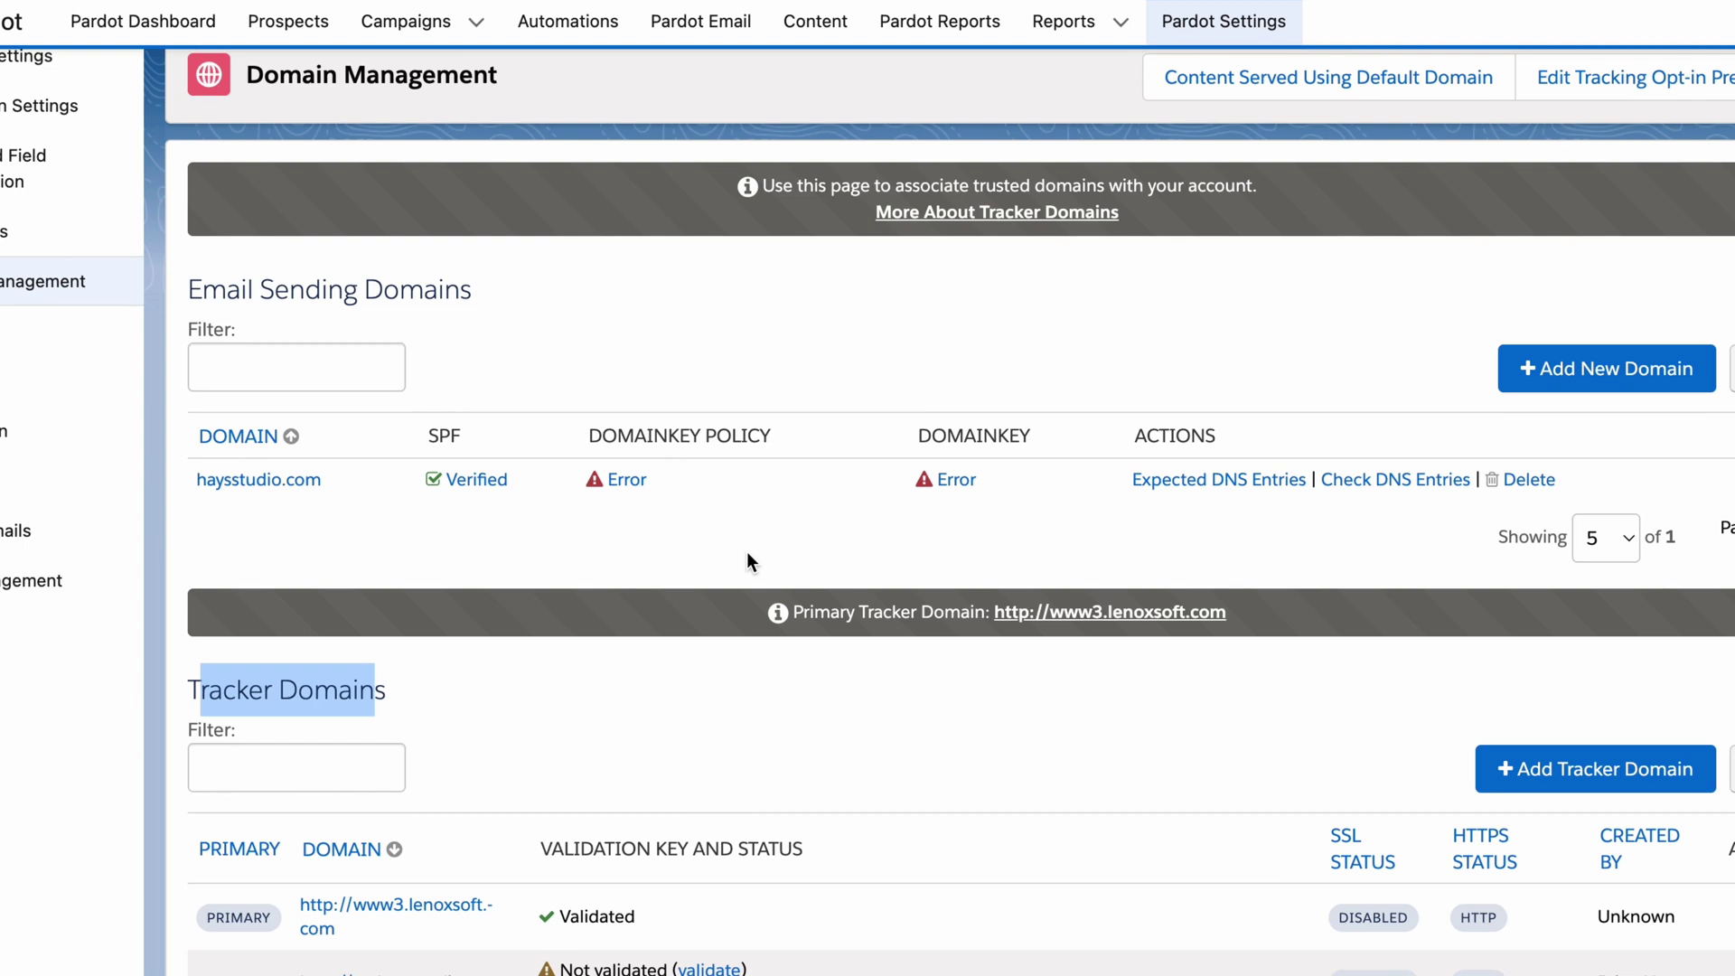
{"action": "left_click", "coordinate": [1595, 378]}
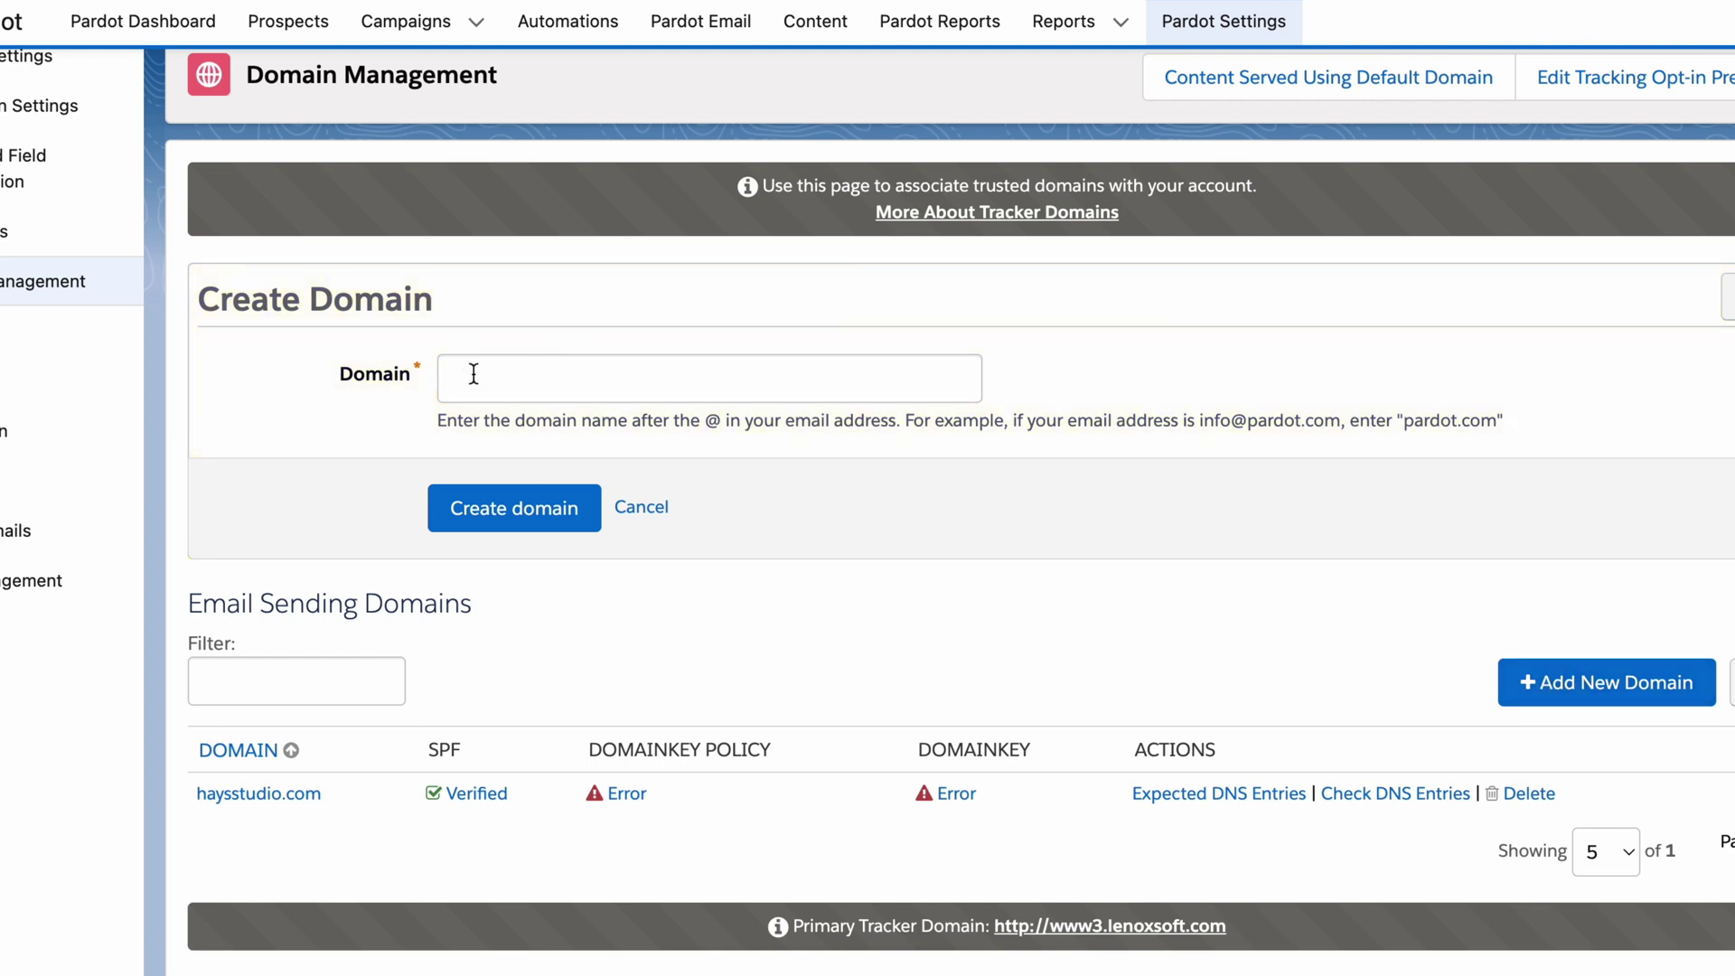
{"action": "left_click", "coordinate": [649, 385]}
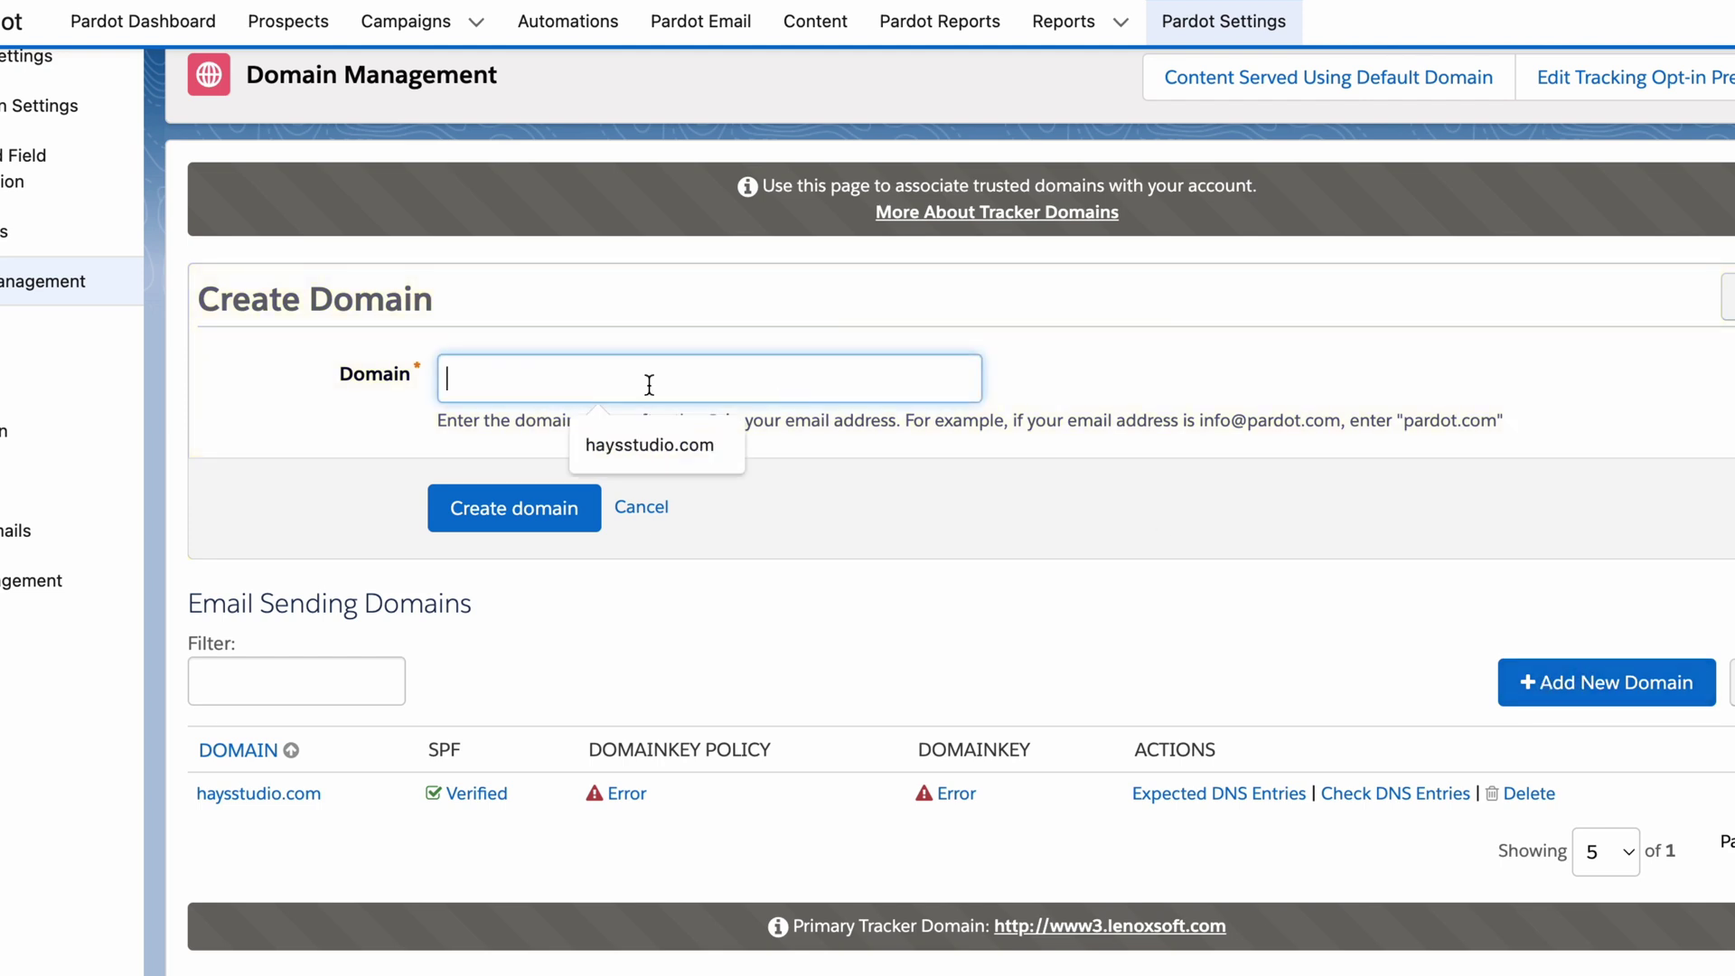
{"action": "left_click", "coordinate": [642, 508]}
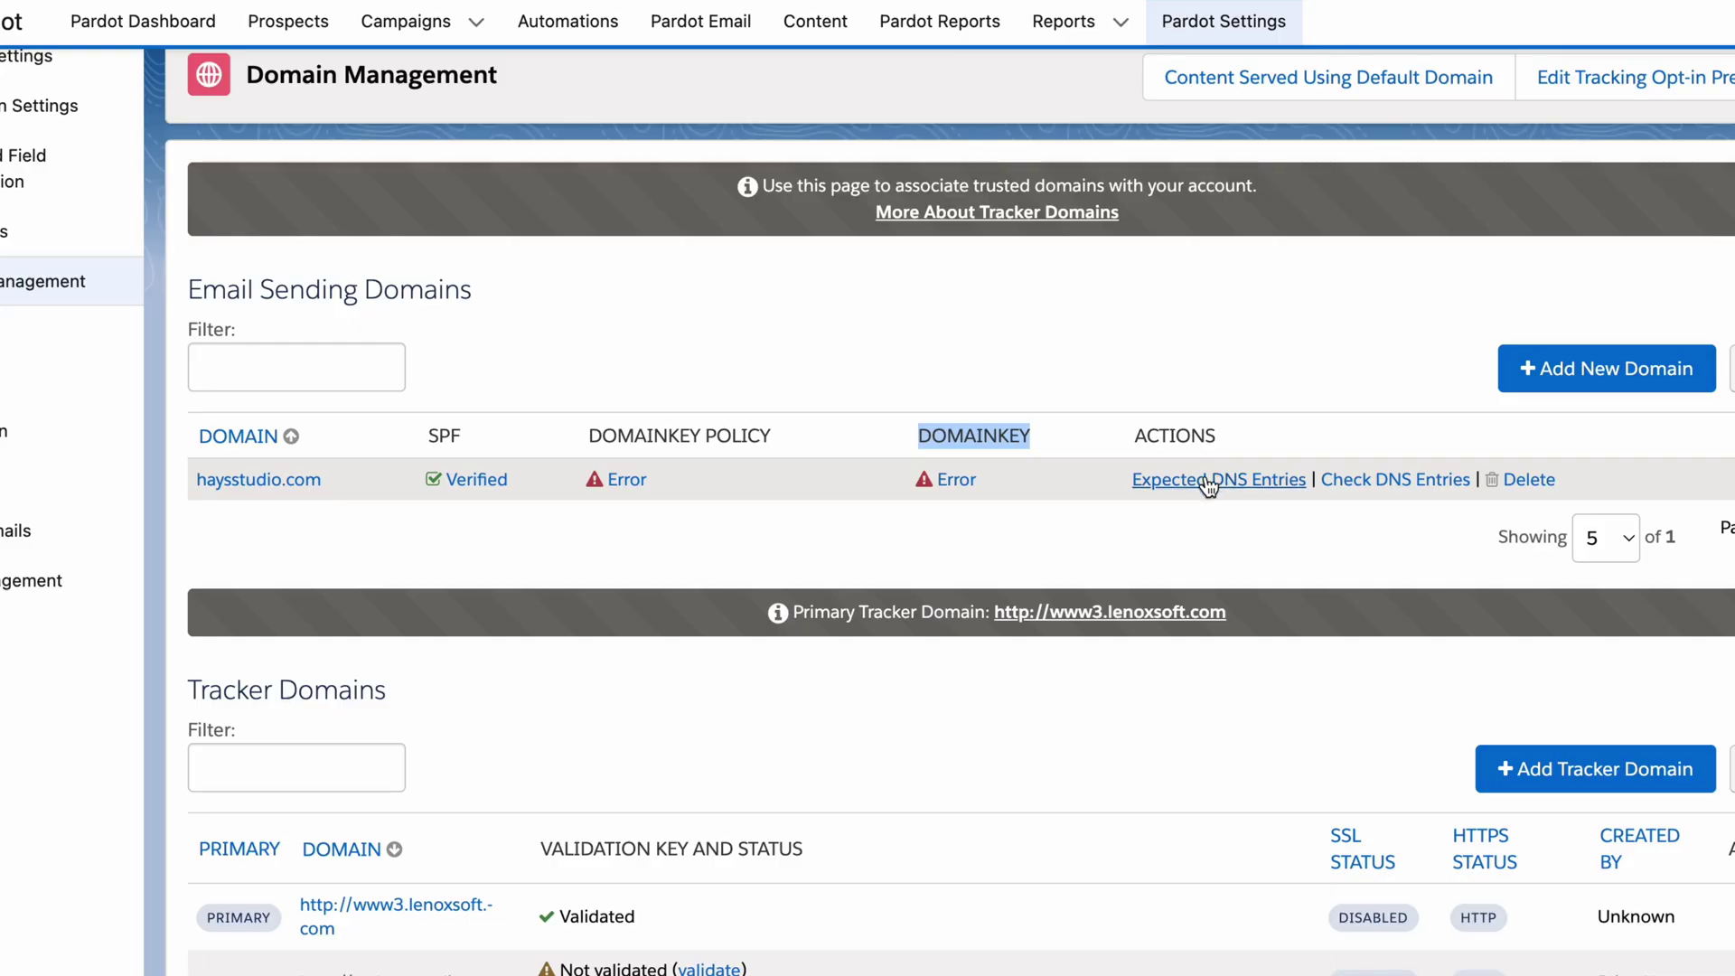
Show Expected DNS Entries for haysstudio.com and select the SPF record's host and value
{"action": "left_click", "coordinate": [1209, 481]}
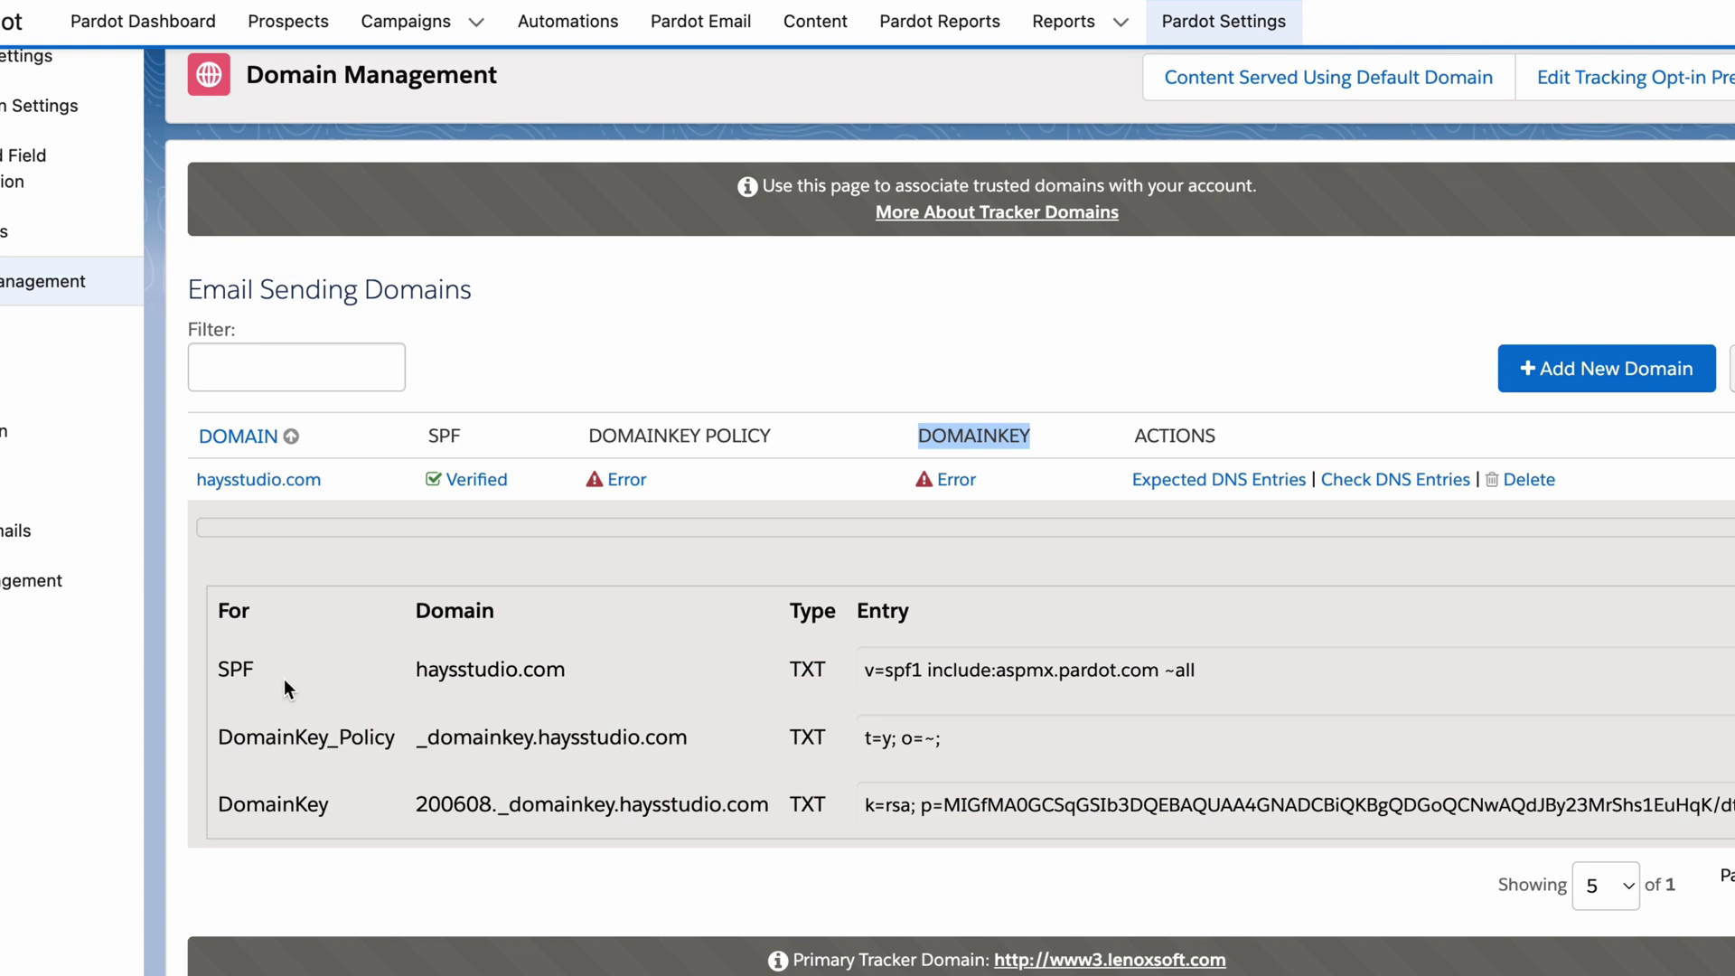
{"action": "left_click_drag", "start_coordinate": [284, 679], "coordinate": [211, 671]}
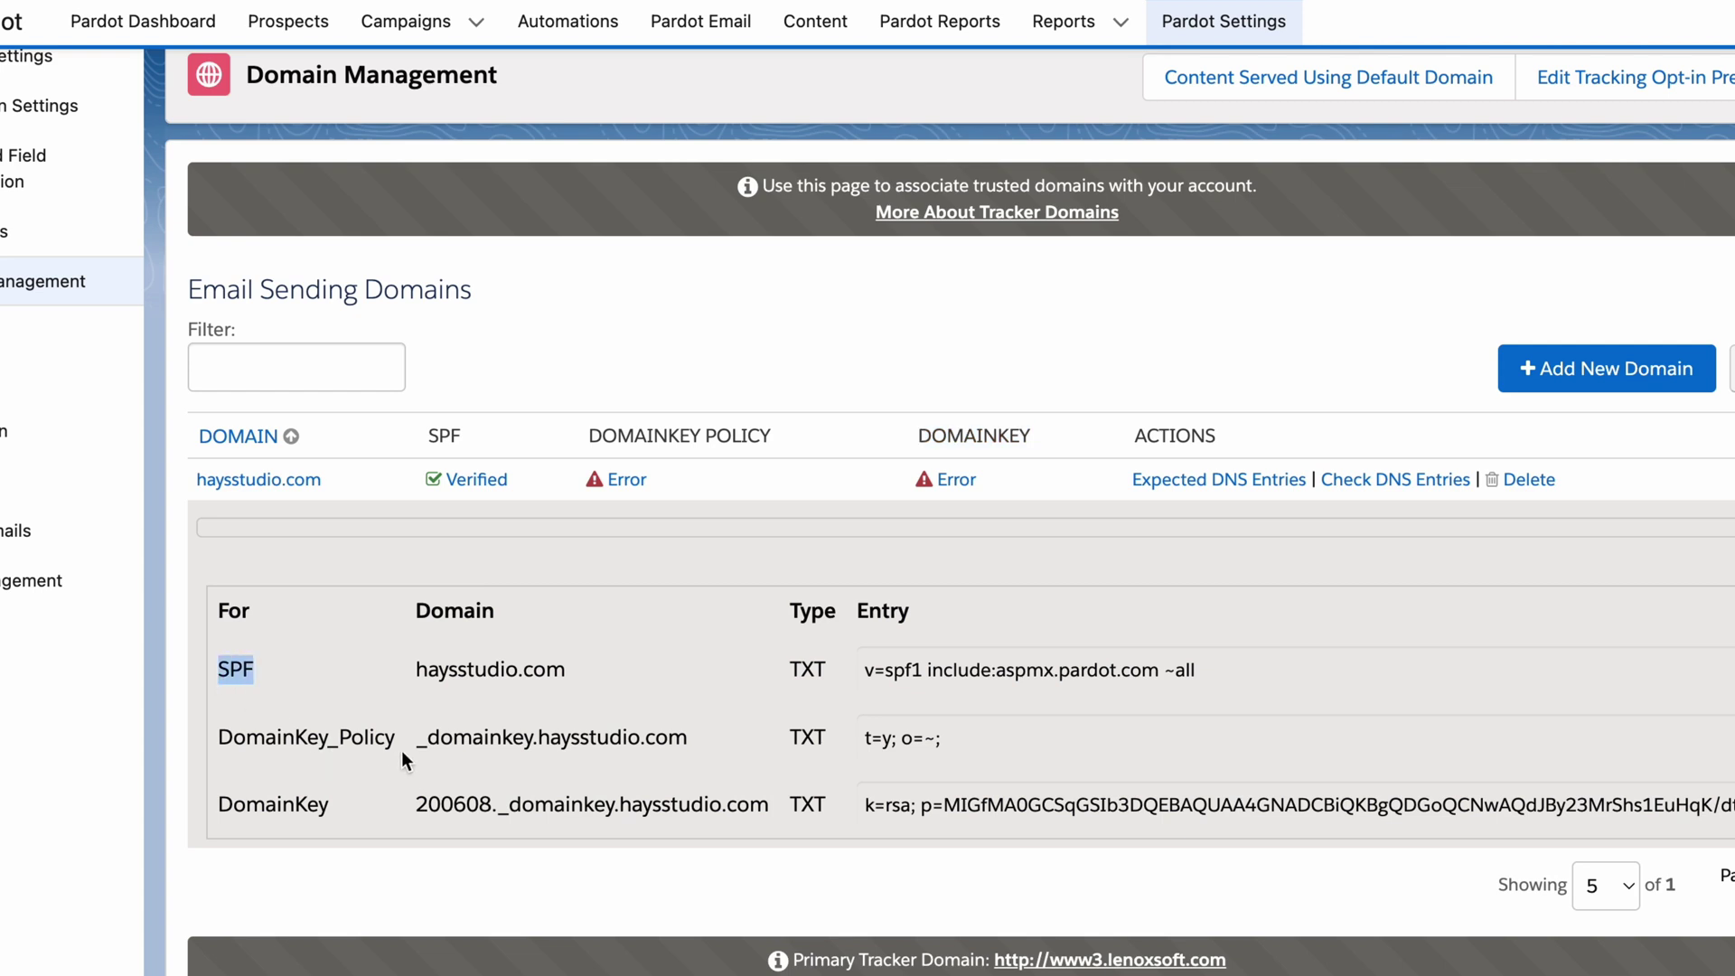
{"action": "left_click_drag", "start_coordinate": [401, 750], "coordinate": [244, 797]}
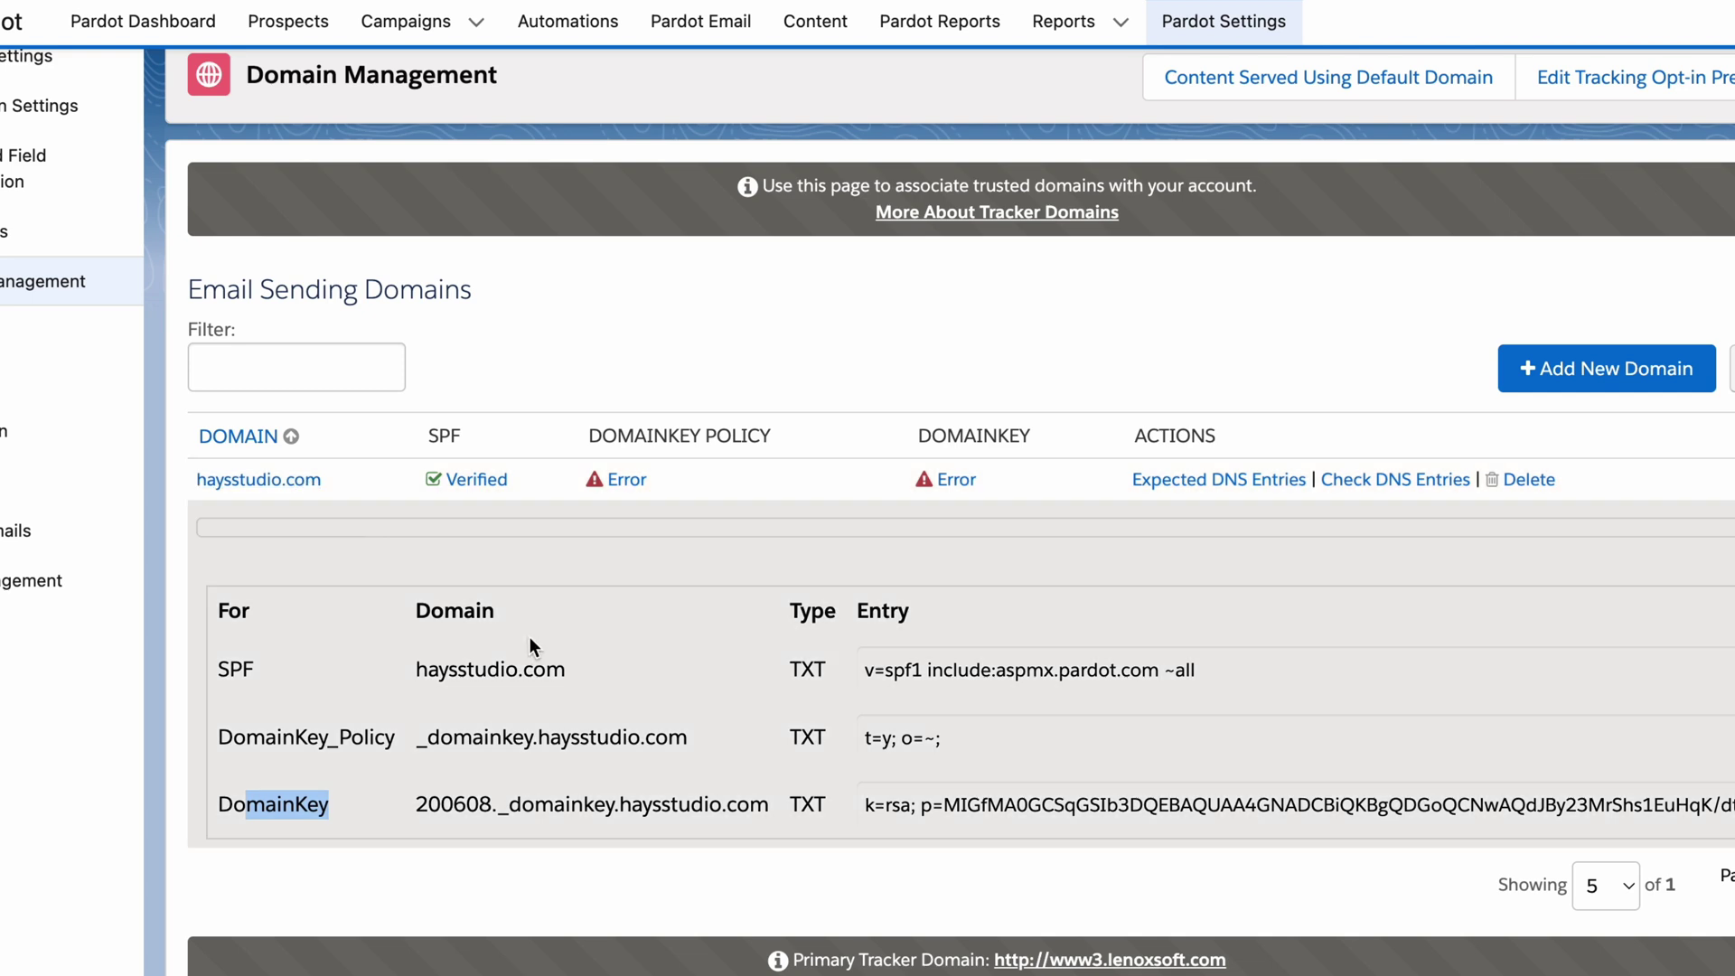
{"action": "left_click", "coordinate": [514, 671]}
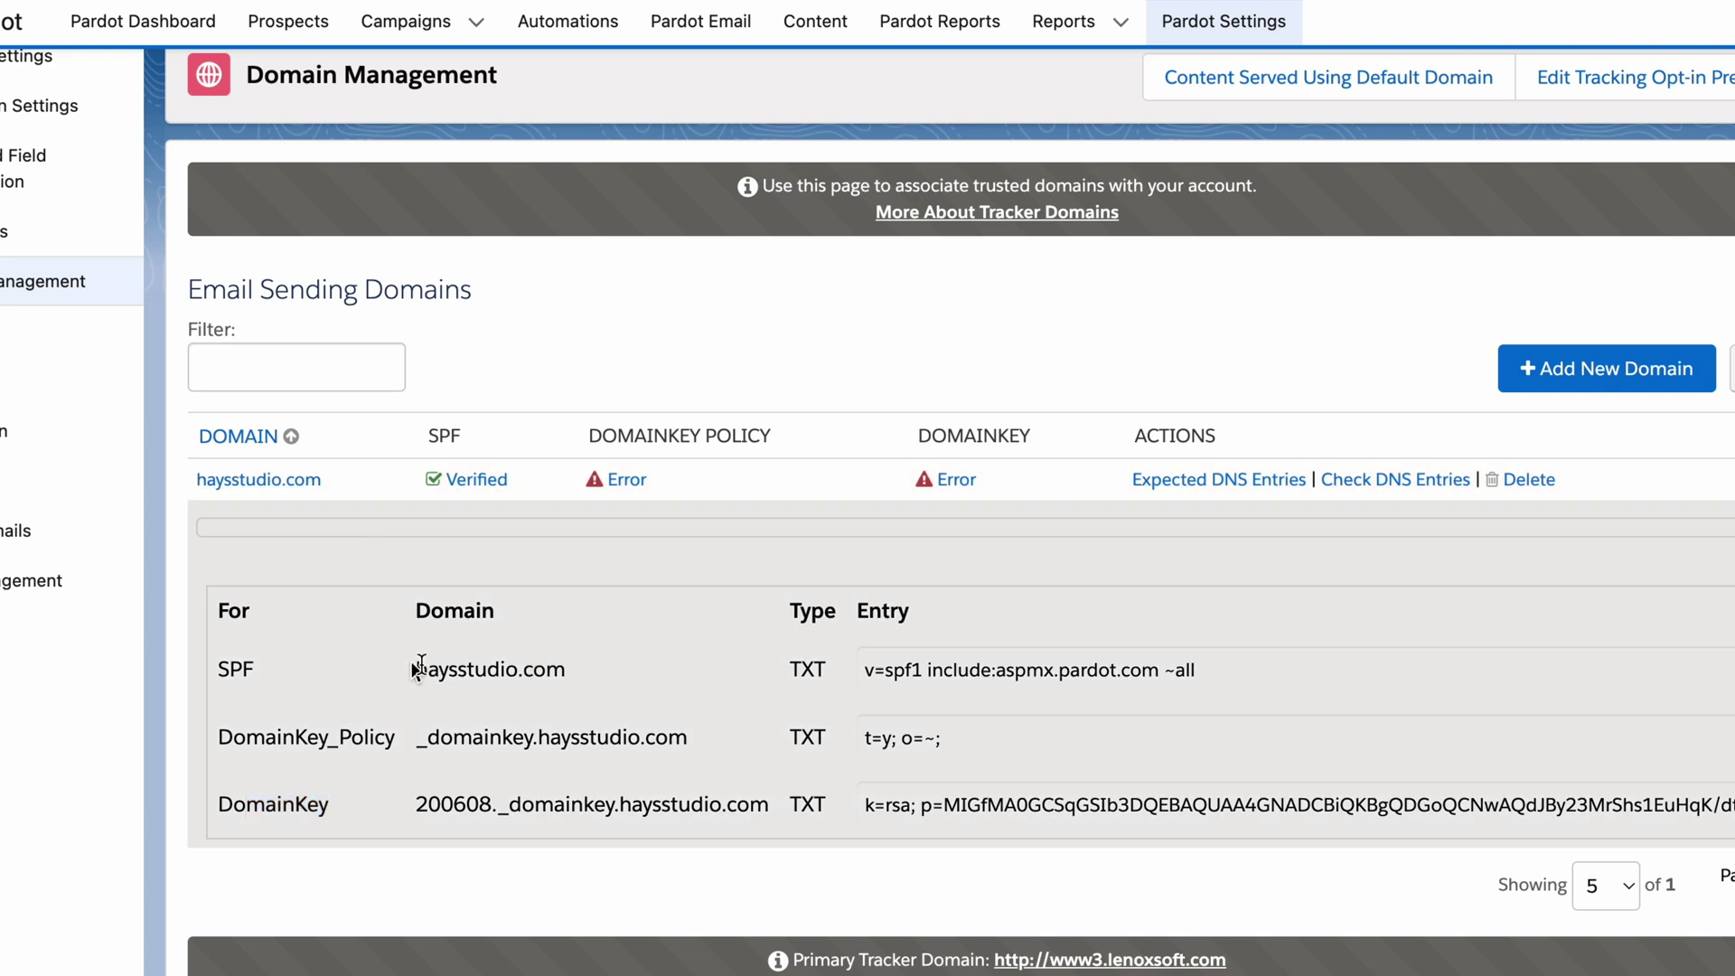
{"action": "left_click_drag", "start_coordinate": [419, 668], "coordinate": [854, 669]}
{"action": "left_click_drag", "start_coordinate": [415, 668], "coordinate": [563, 669]}
{"action": "left_click_drag", "start_coordinate": [457, 669], "coordinate": [574, 666]}
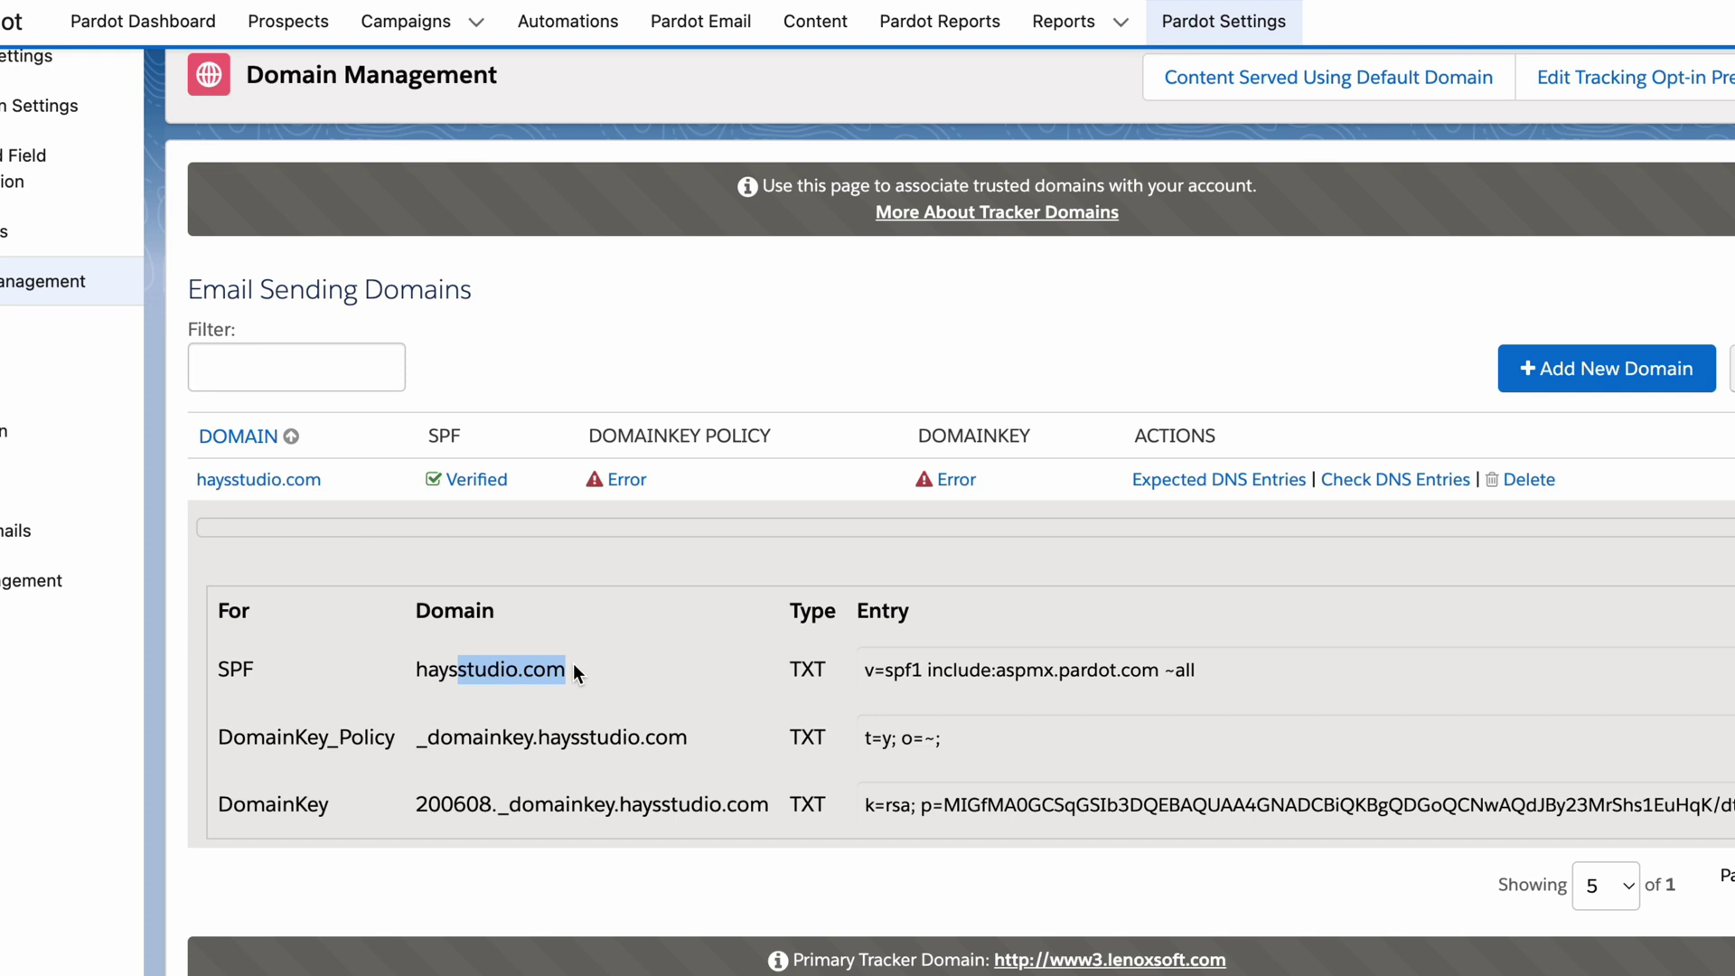
{"action": "left_click_drag", "start_coordinate": [872, 670], "coordinate": [1137, 670]}
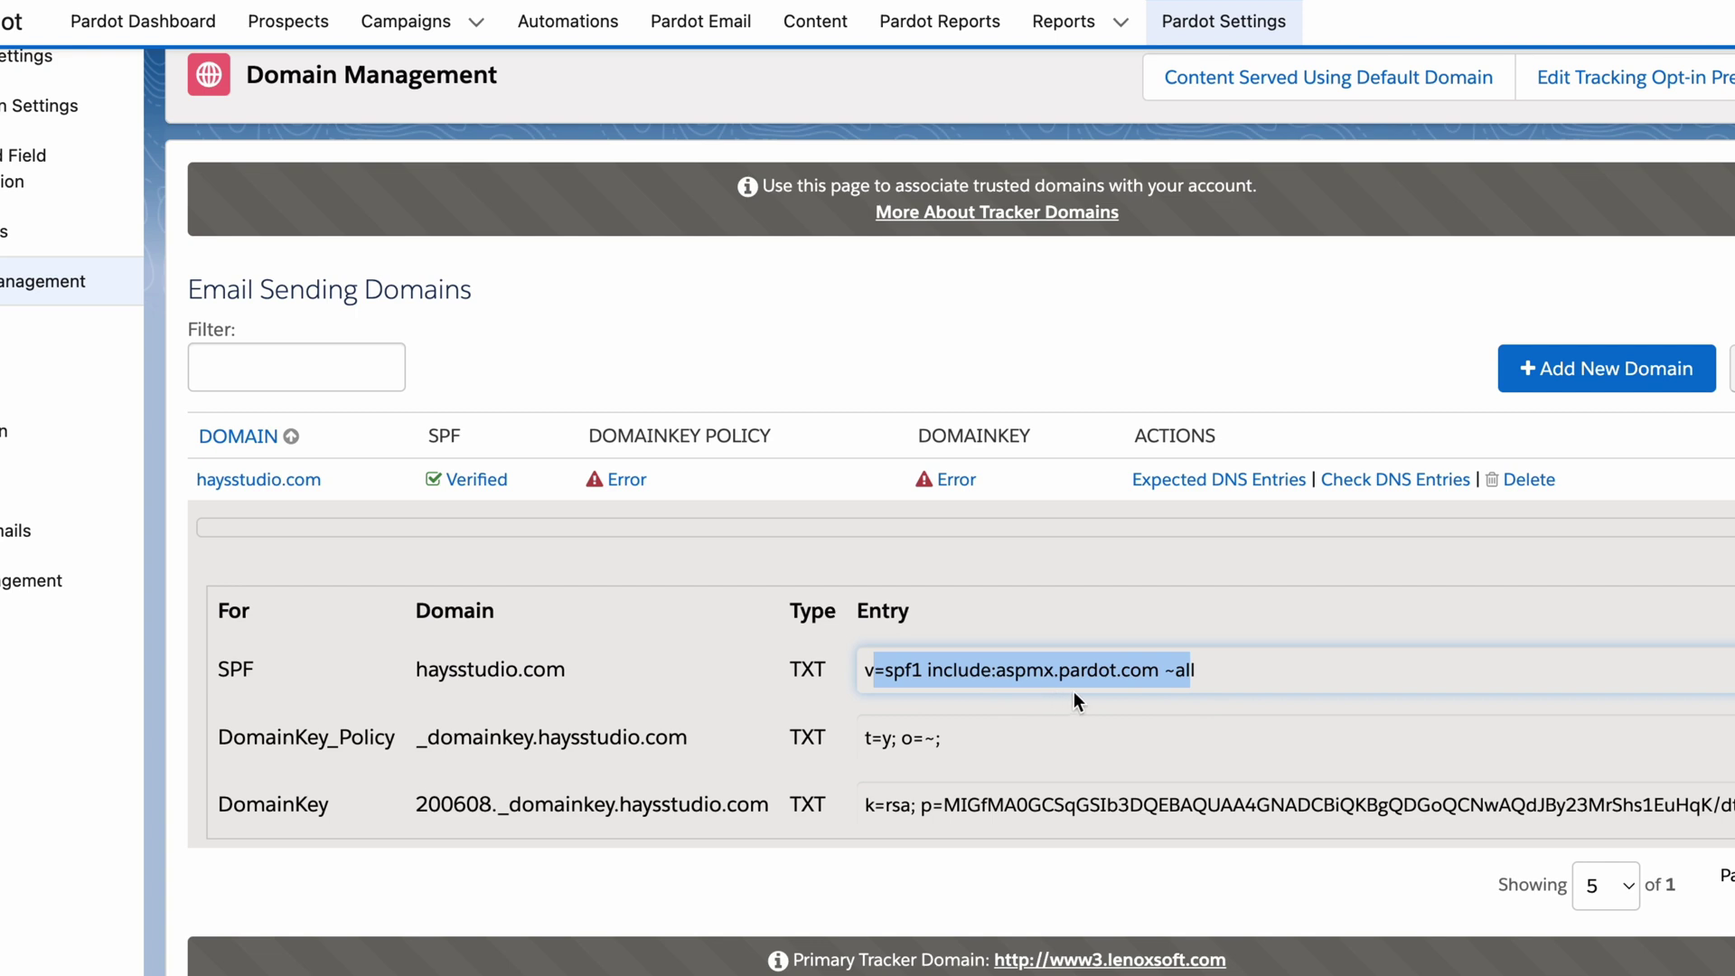
Select the DomainKey_Policy host and its t=y; o=~; value, then the DomainKey host and public key
{"action": "left_click_drag", "start_coordinate": [418, 737], "coordinate": [709, 753]}
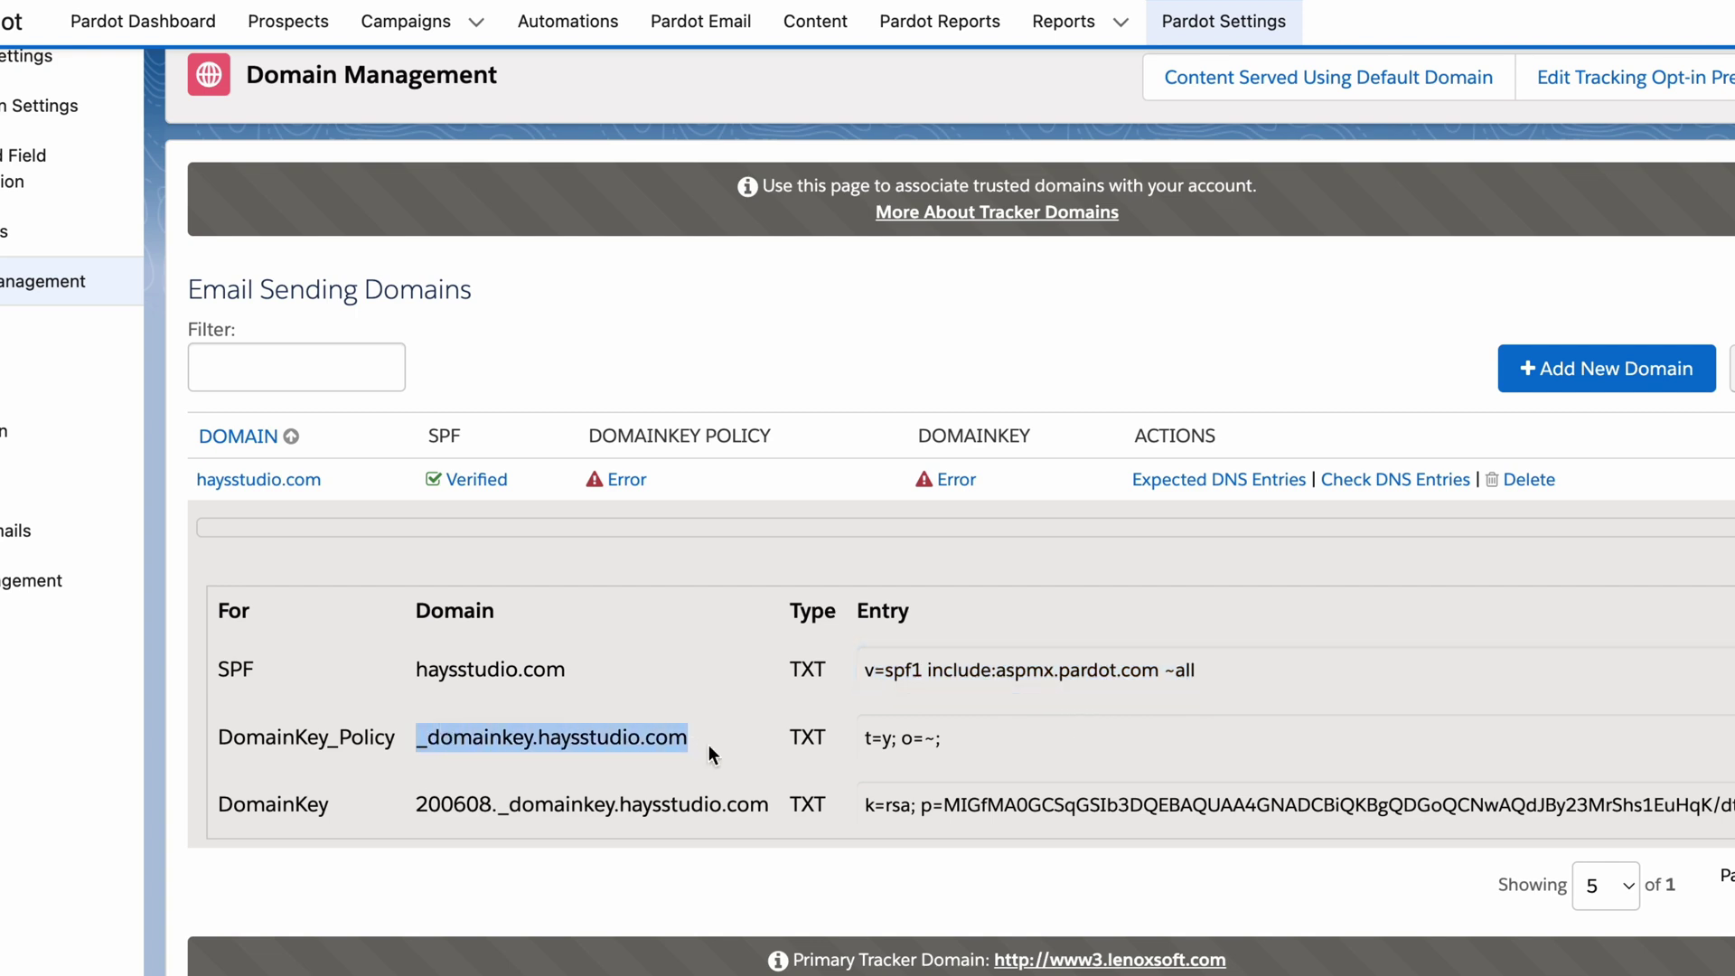
{"action": "left_click", "coordinate": [430, 750]}
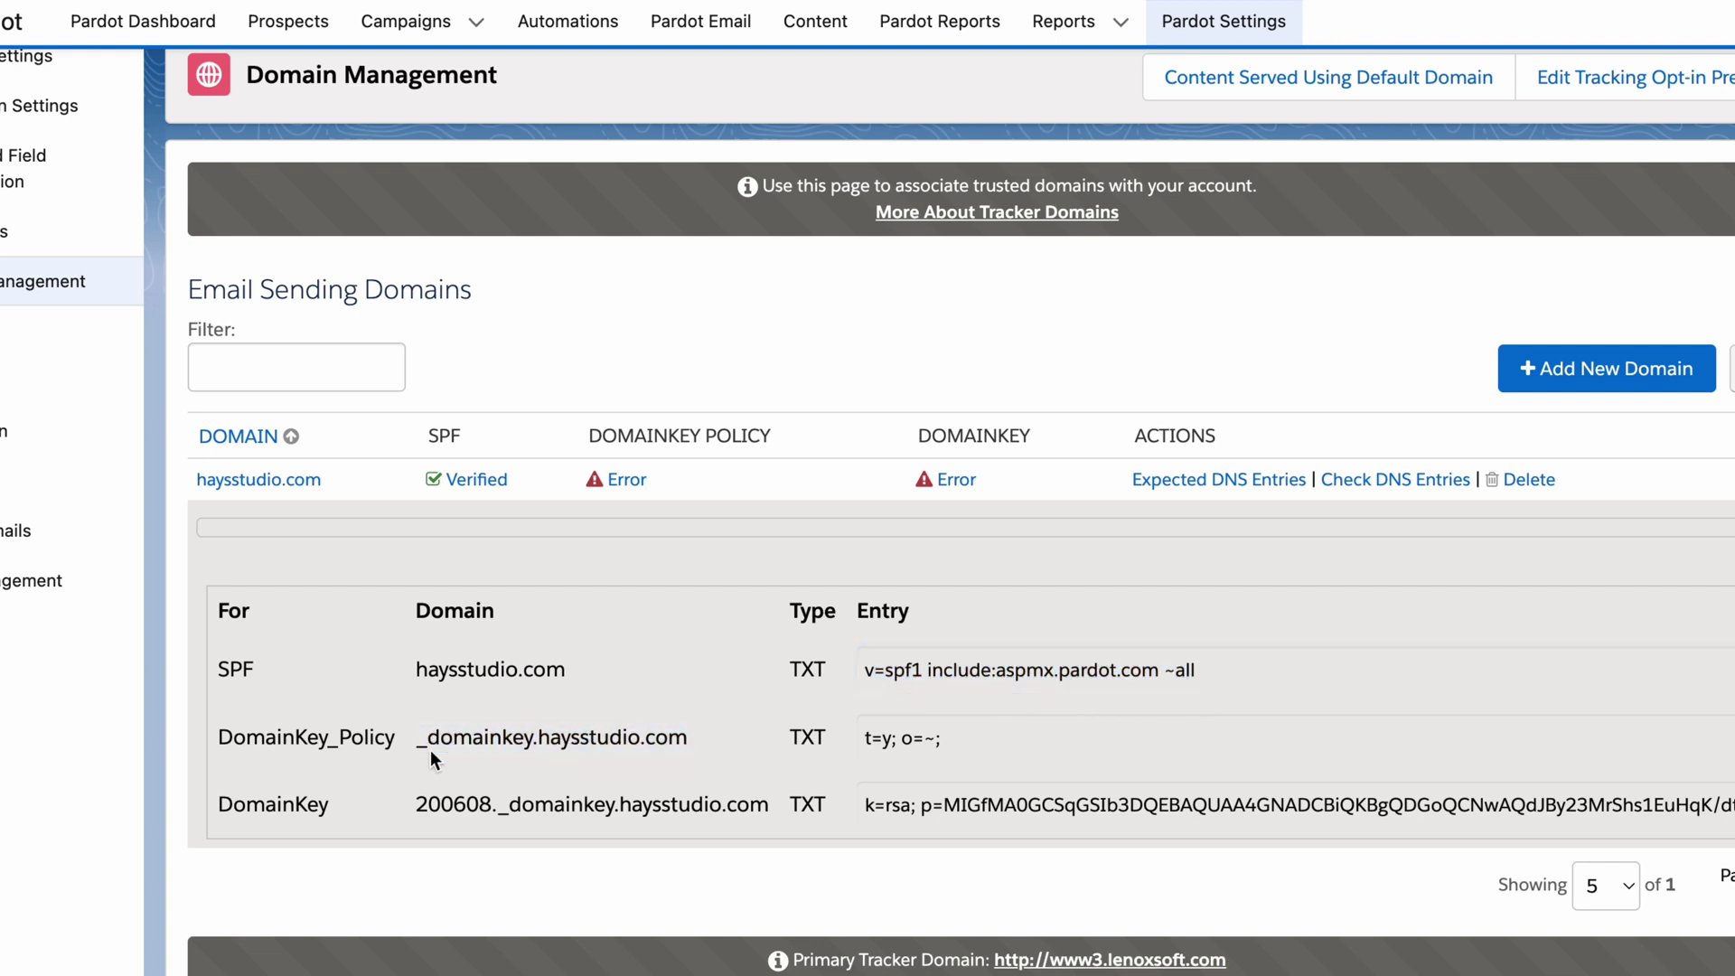
{"action": "left_click_drag", "start_coordinate": [416, 737], "coordinate": [538, 737]}
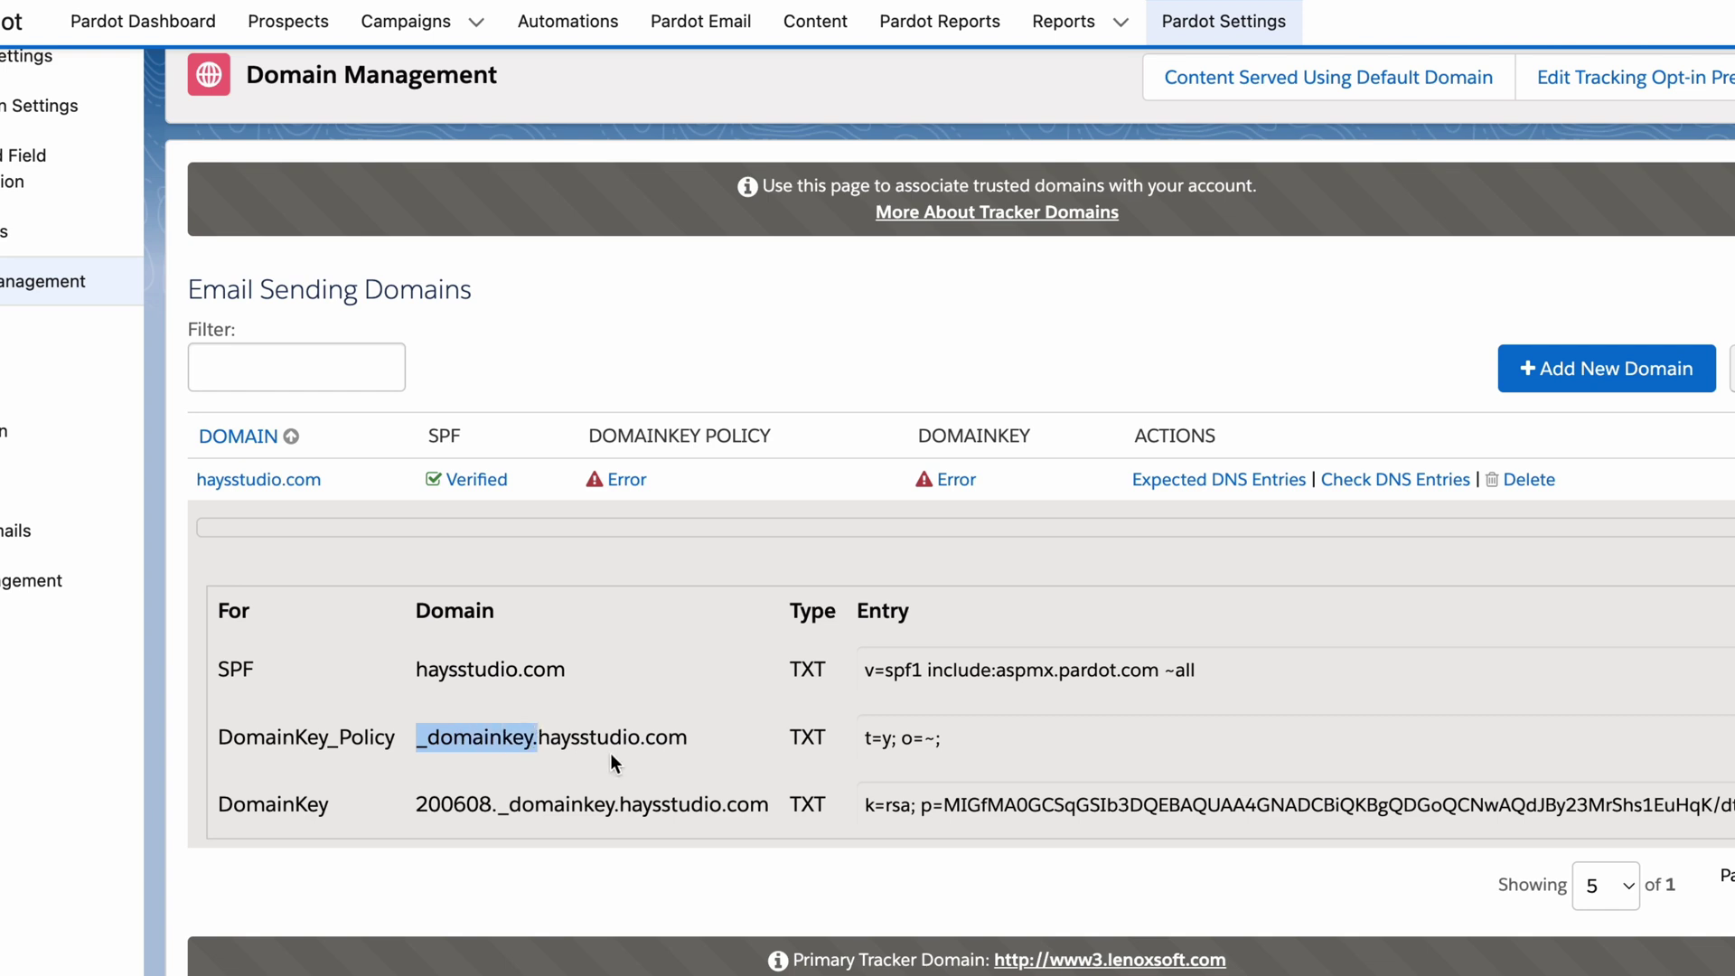
{"action": "left_click_drag", "start_coordinate": [862, 741], "coordinate": [952, 741]}
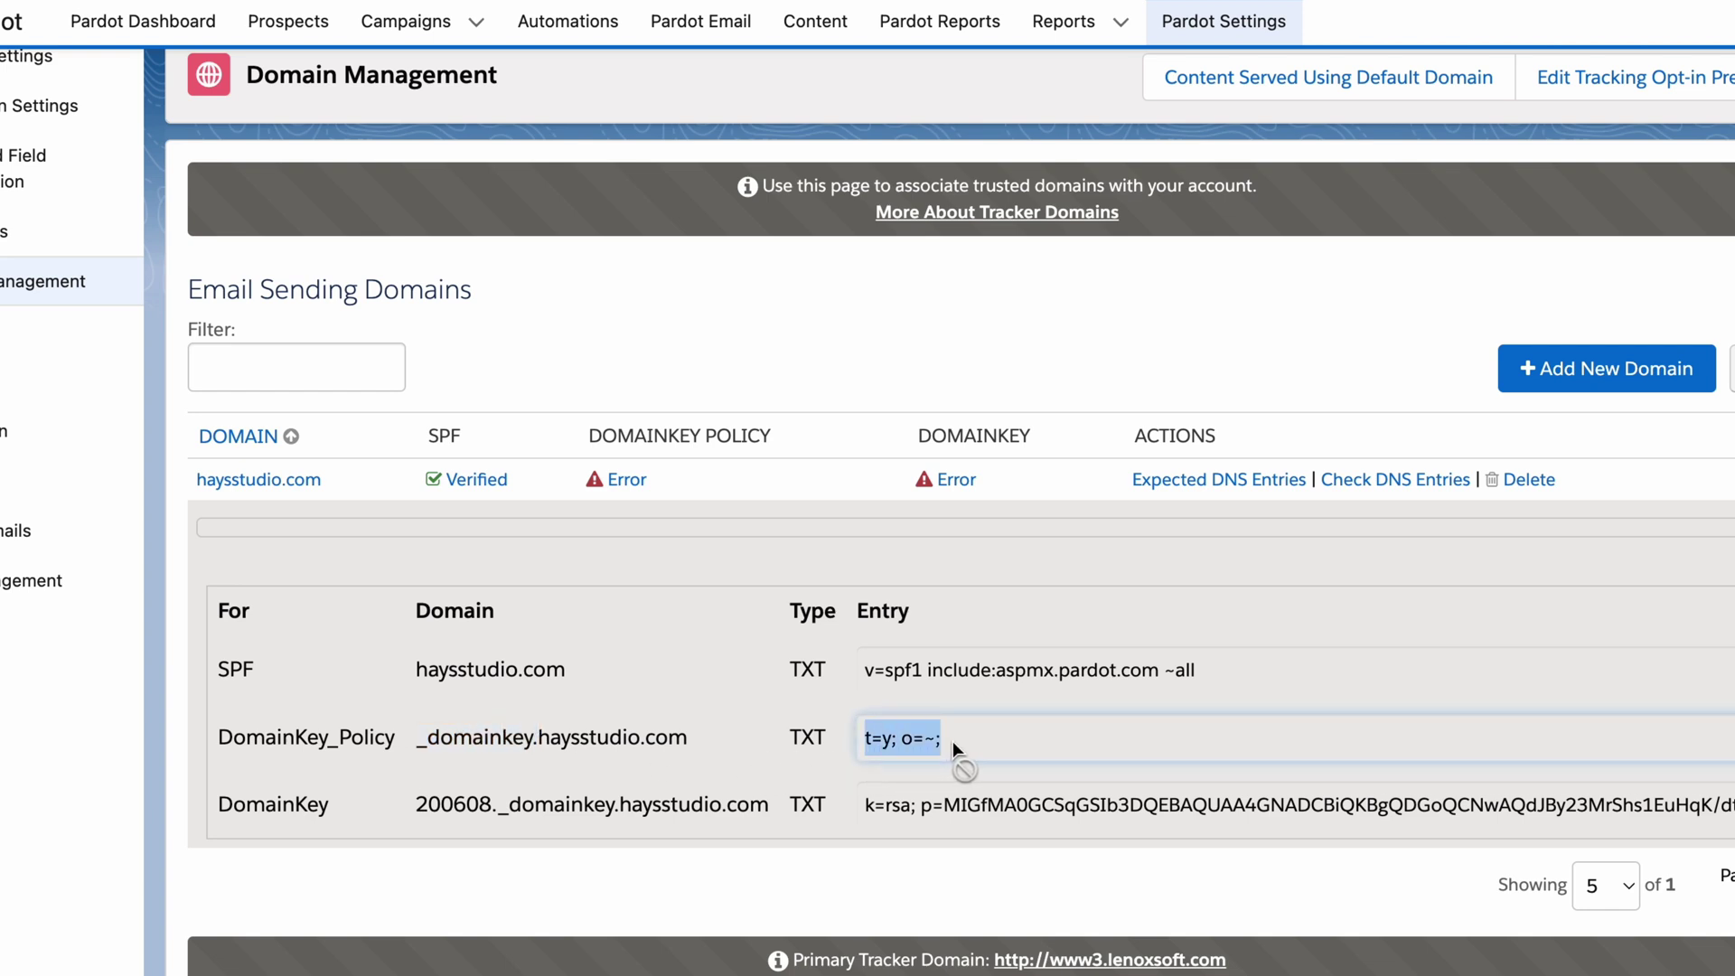
{"action": "left_click_drag", "start_coordinate": [428, 806], "coordinate": [617, 813]}
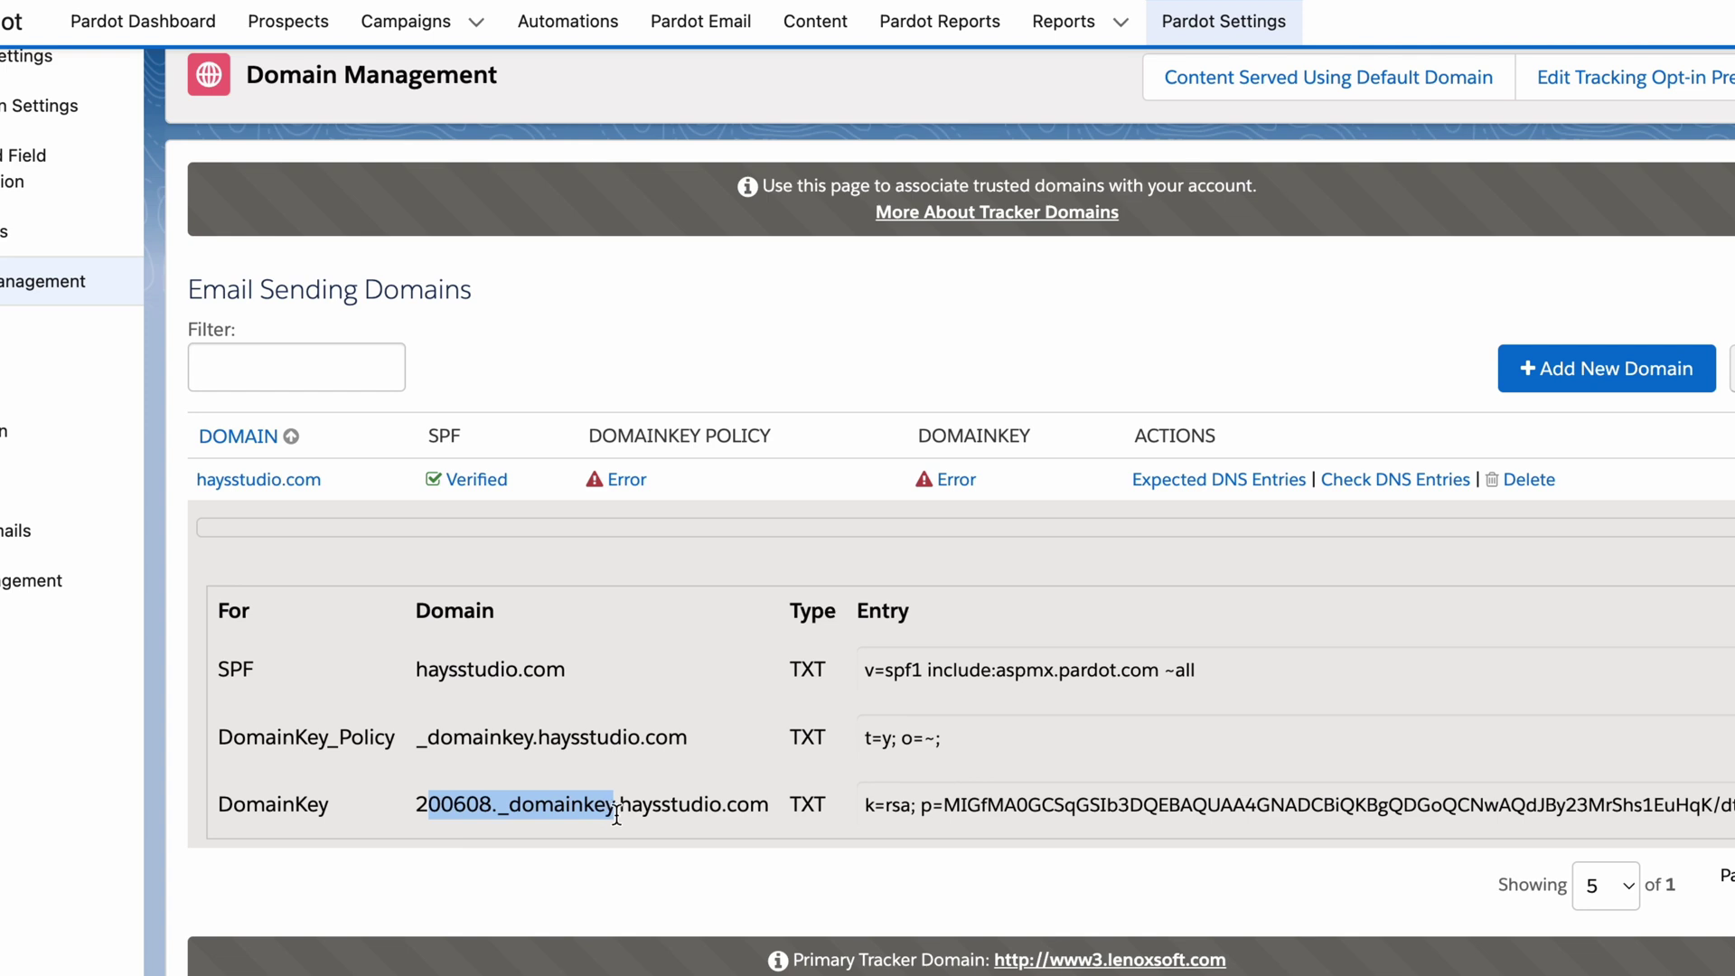
{"action": "left_click_drag", "start_coordinate": [864, 804], "coordinate": [1514, 817]}
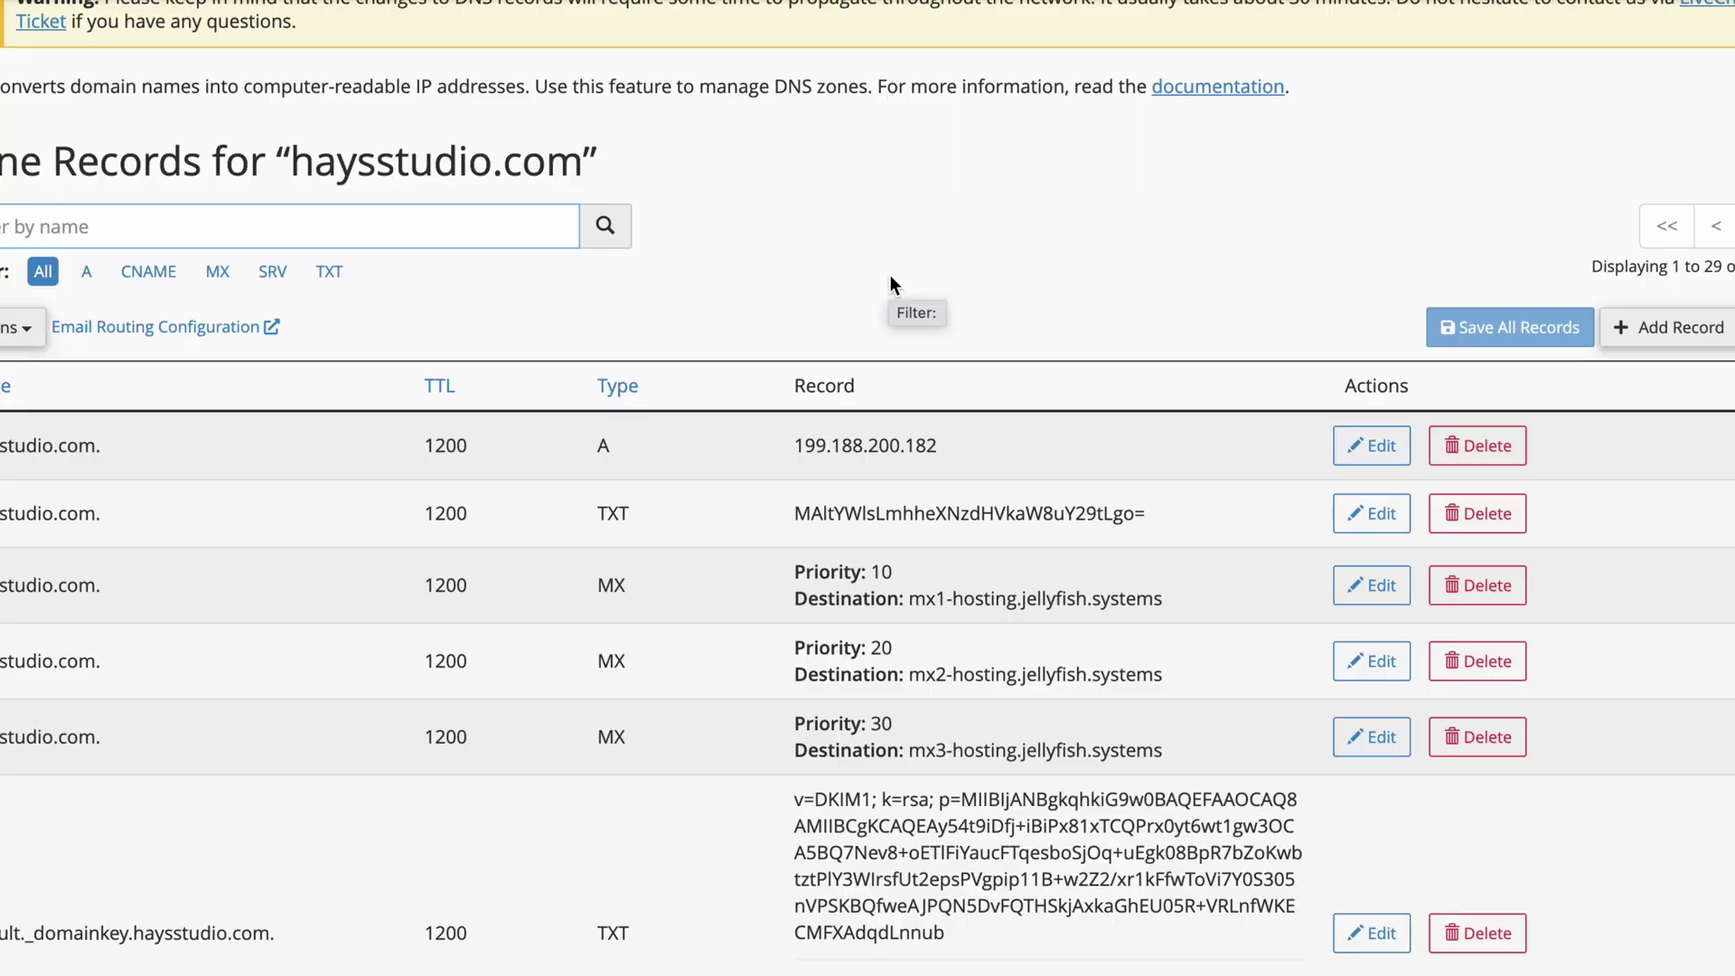
Scroll the haysstudio.com zone records and filter the list to TXT records only
{"action": "scroll", "coordinate": [891, 275], "scroll_direction": "down", "scroll_amount": 2}
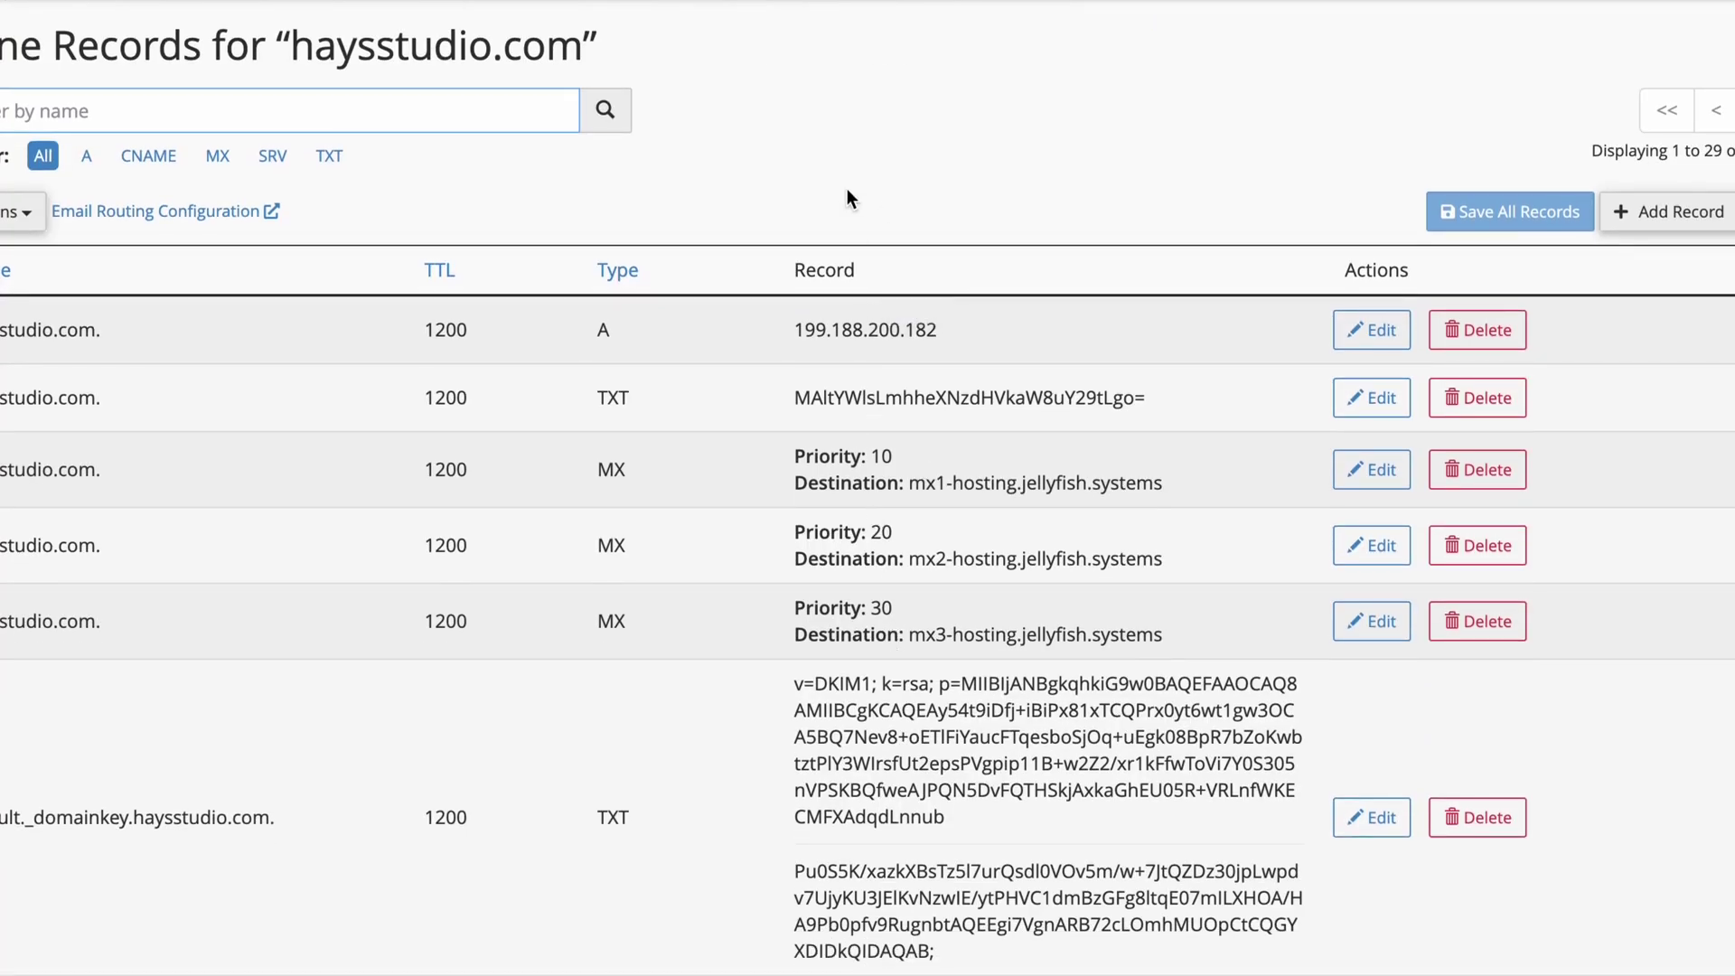
{"action": "scroll", "coordinate": [749, 449], "scroll_direction": "up", "scroll_amount": 2}
{"action": "scroll", "coordinate": [804, 438], "scroll_direction": "up", "scroll_amount": 1}
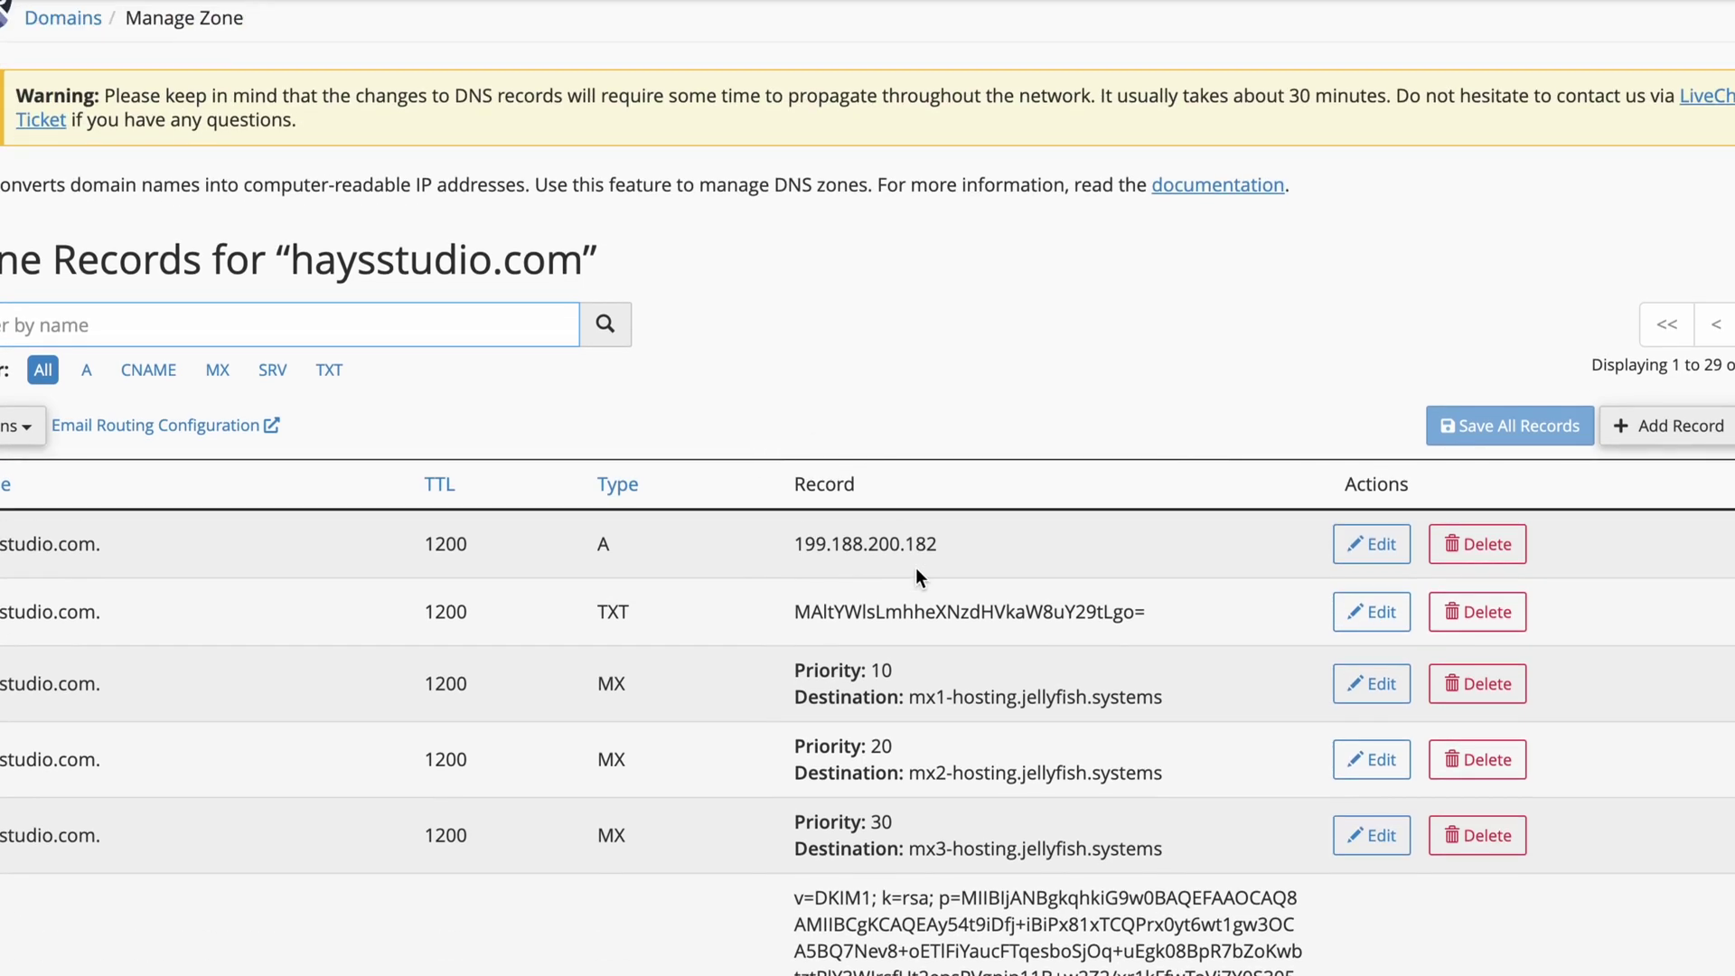
{"action": "scroll", "coordinate": [983, 481], "scroll_direction": "down", "scroll_amount": 1}
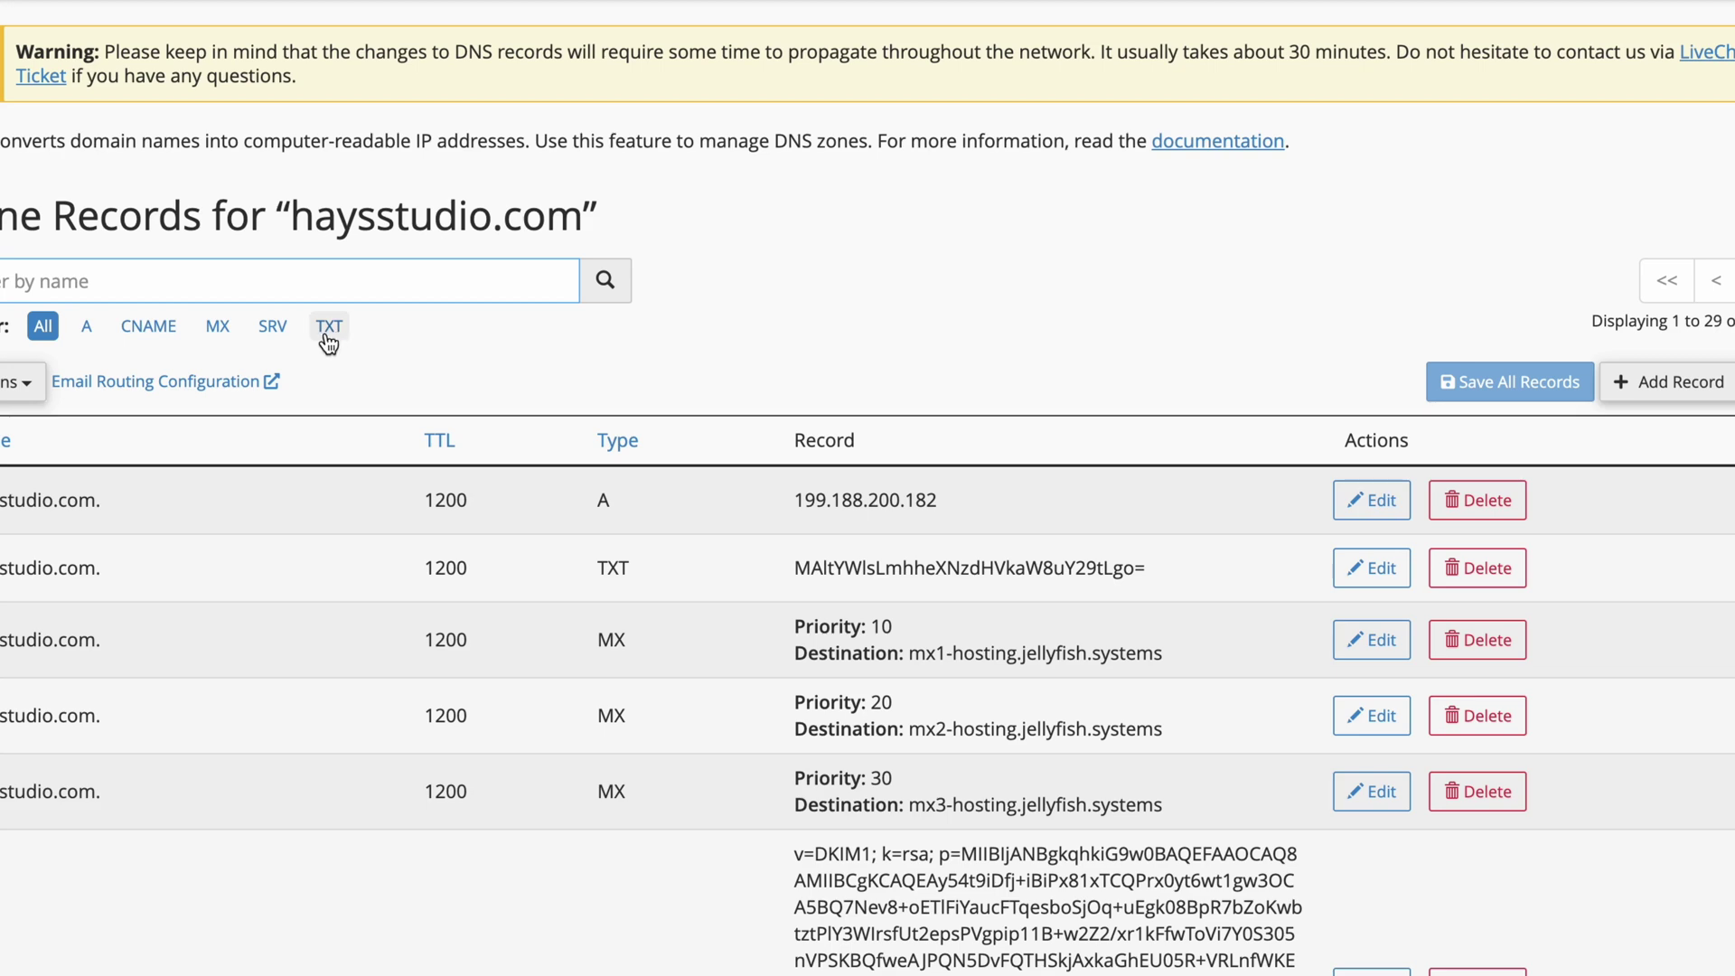
{"action": "scroll", "coordinate": [748, 646], "scroll_direction": "down", "scroll_amount": 8}
{"action": "scroll", "coordinate": [1026, 881], "scroll_direction": "down", "scroll_amount": 16}
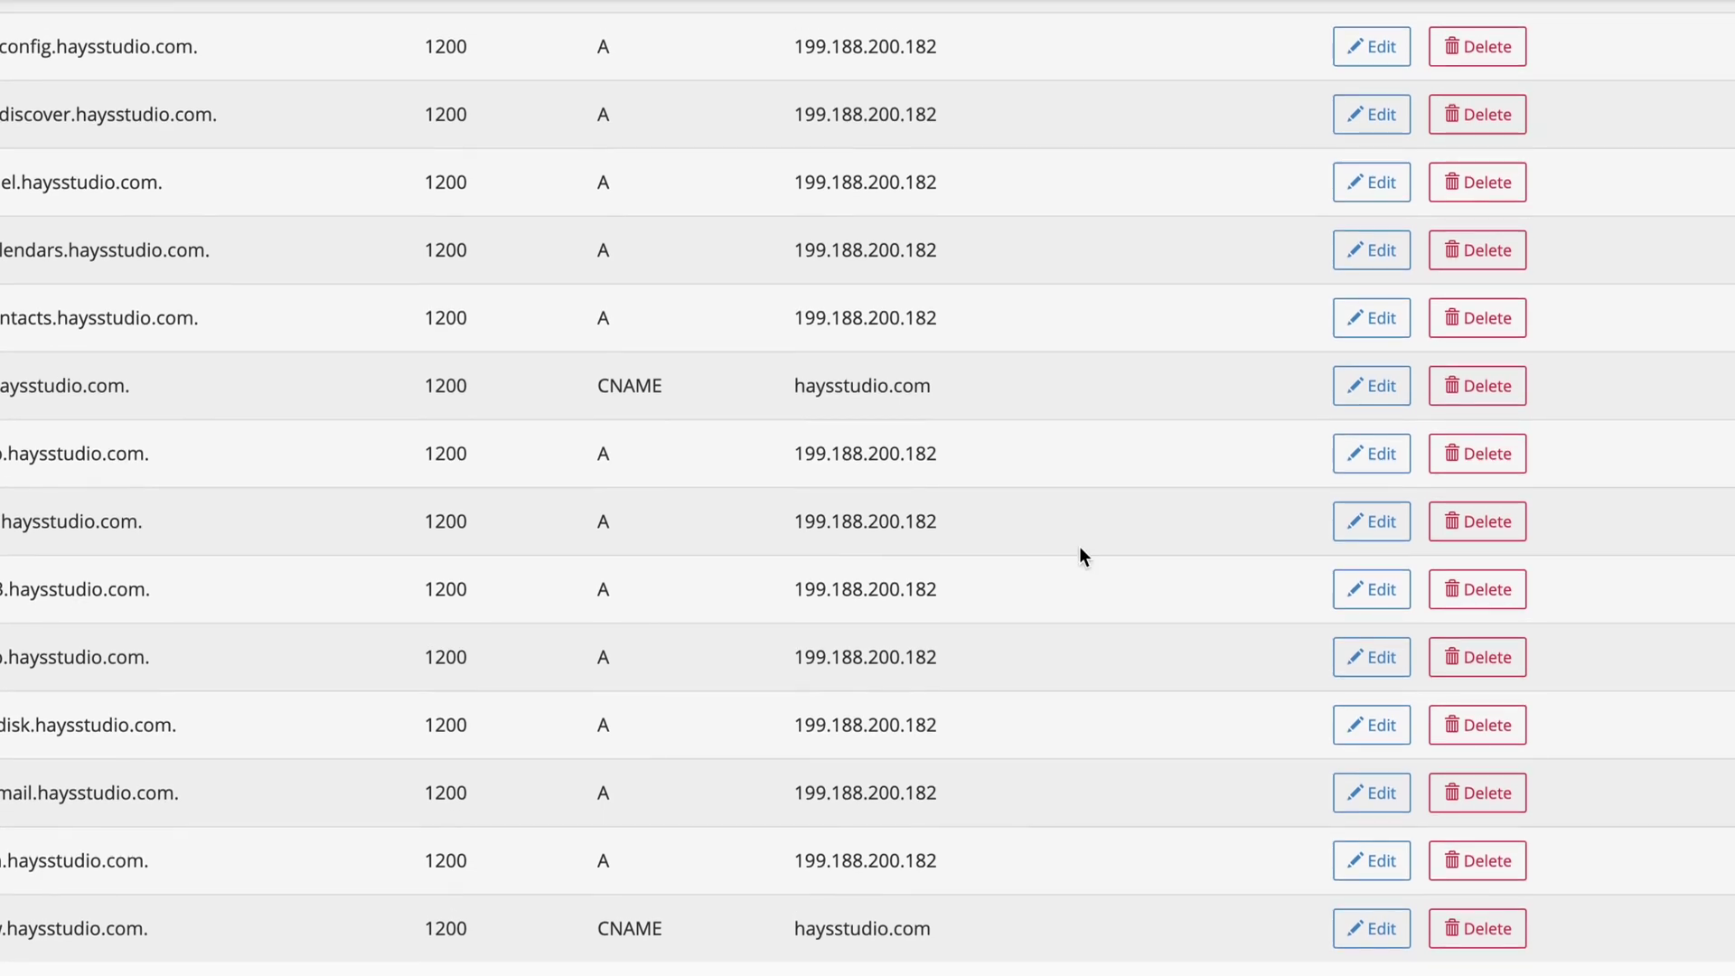
{"action": "scroll", "coordinate": [1079, 545], "scroll_direction": "up", "scroll_amount": 20}
{"action": "scroll", "coordinate": [1079, 546], "scroll_direction": "up", "scroll_amount": 1}
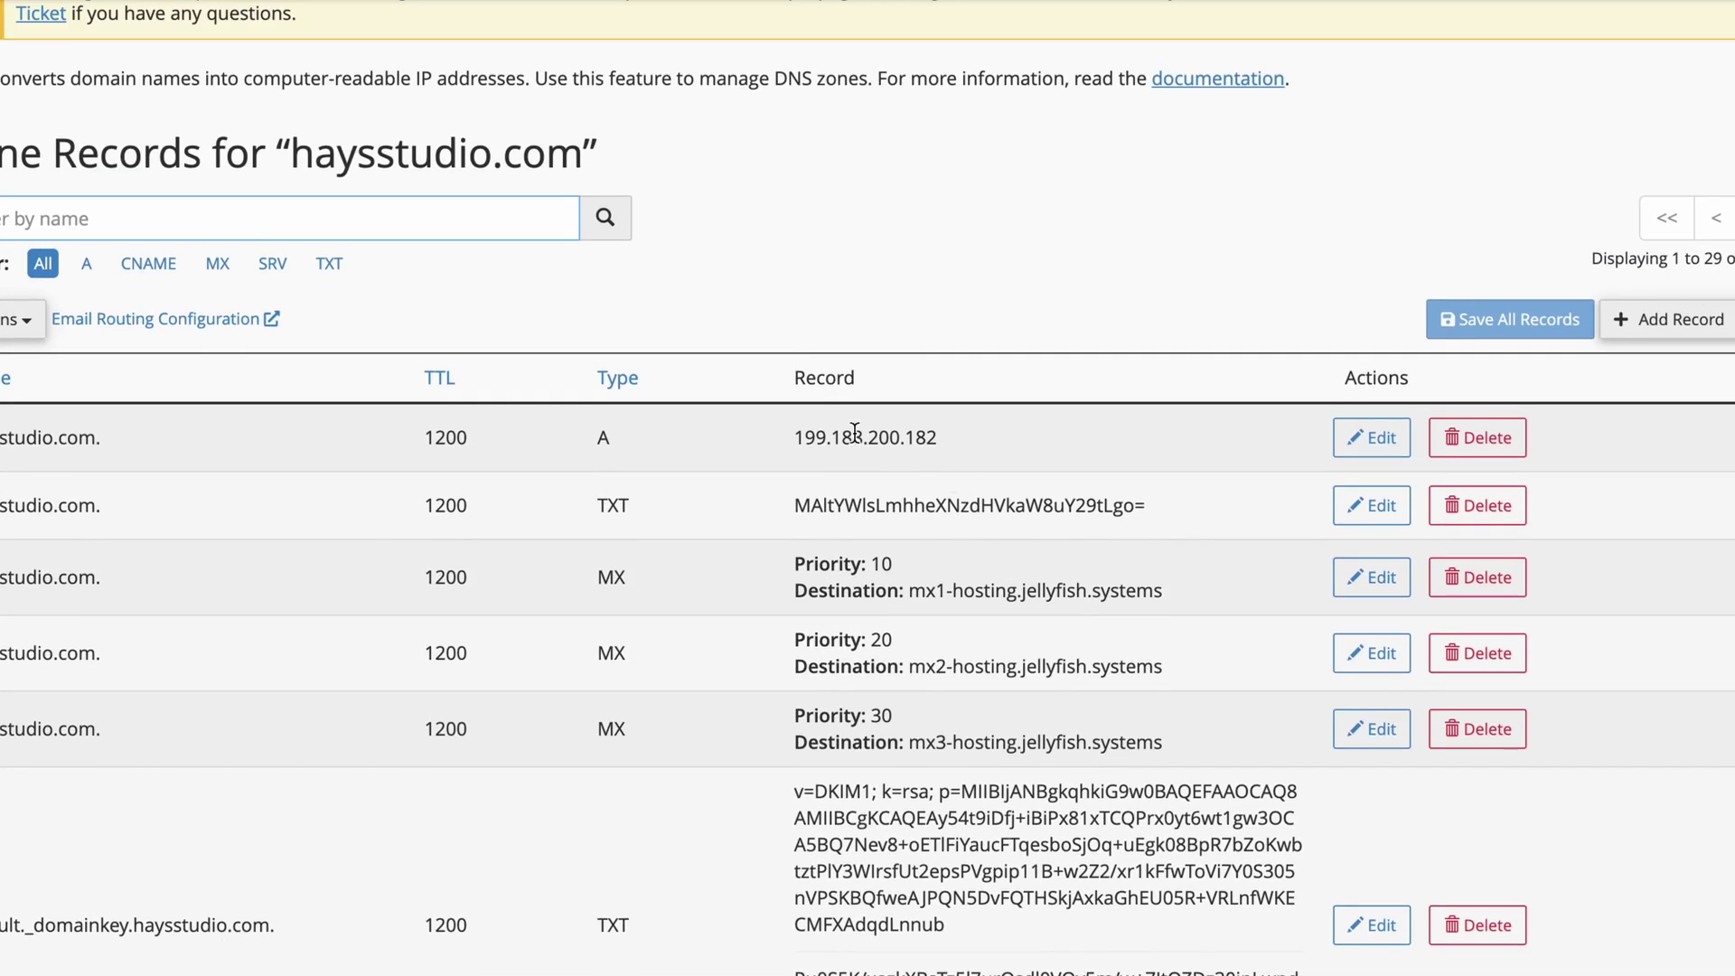
{"action": "left_click", "coordinate": [329, 263]}
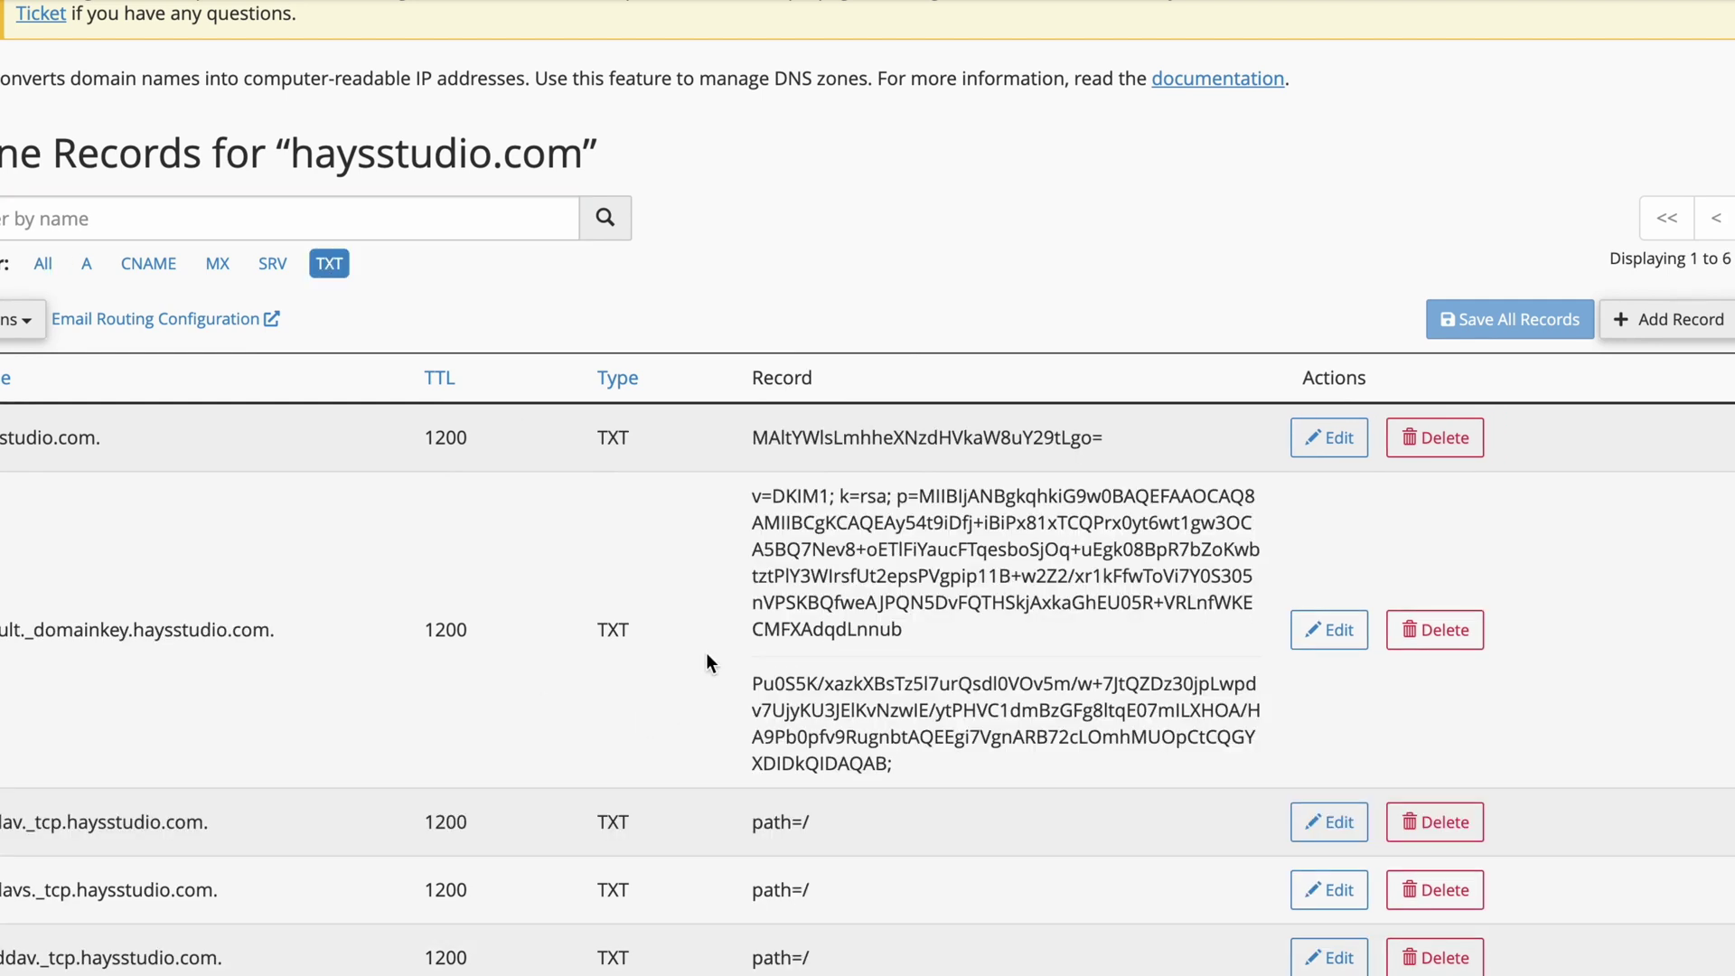
{"action": "scroll", "coordinate": [638, 587], "scroll_direction": "down", "scroll_amount": 2}
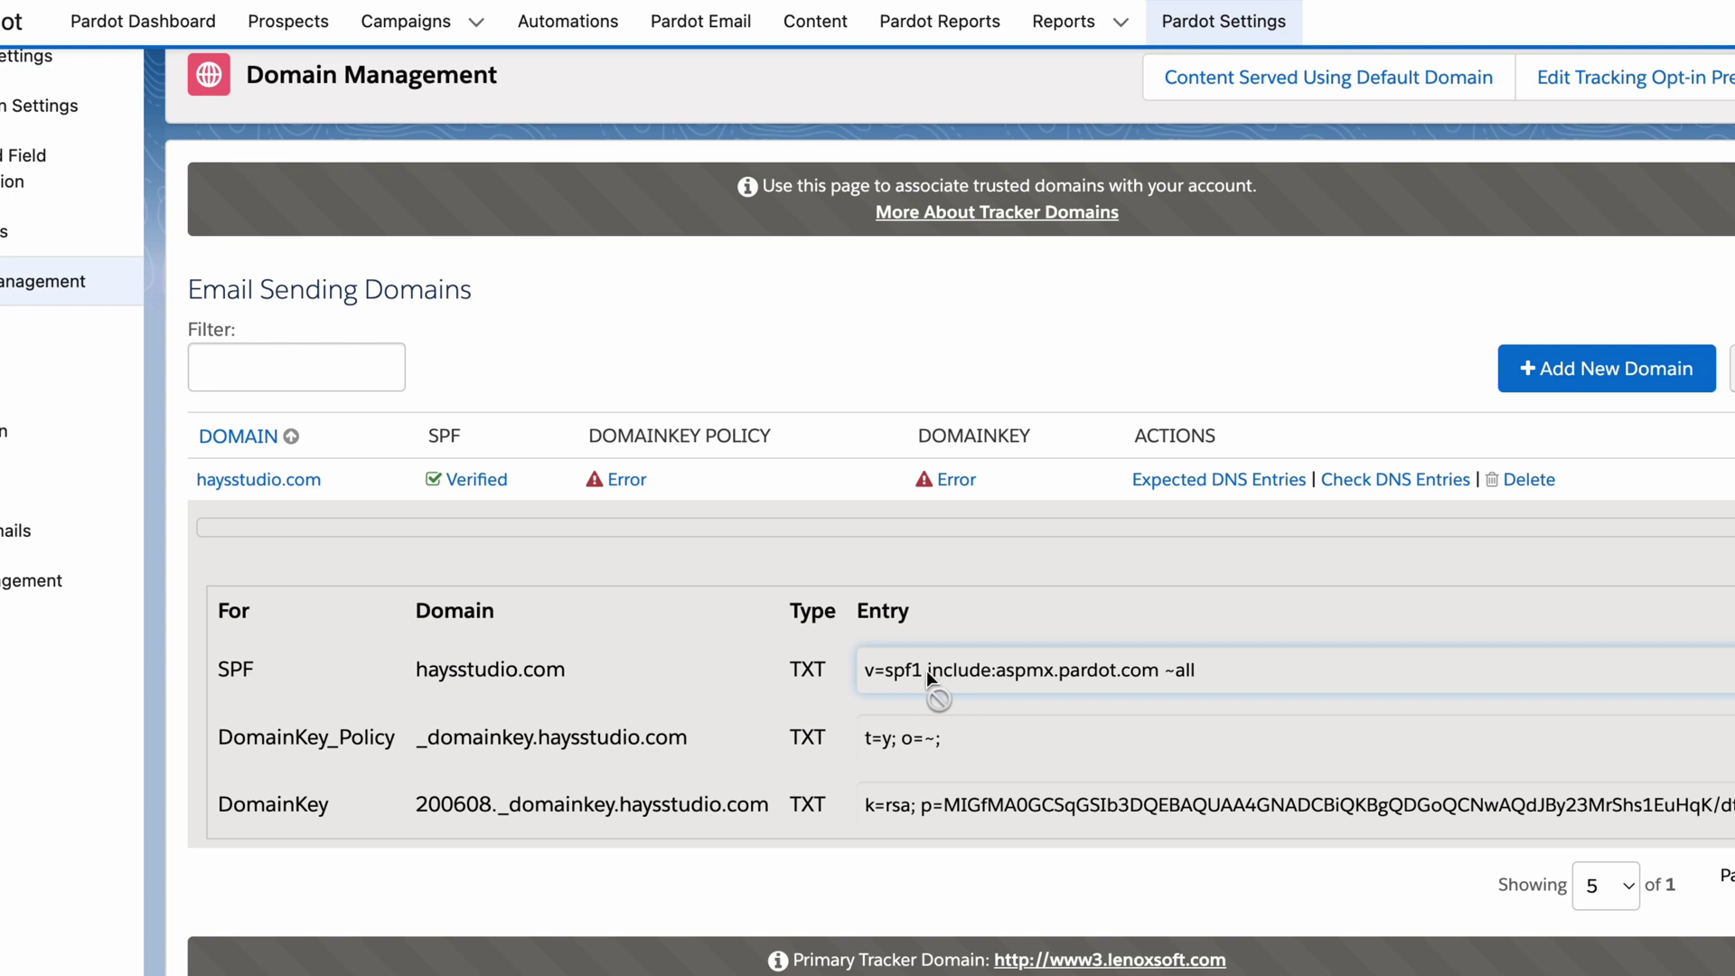
Select the include part of Pardot's expected SPF entry
{"action": "left_click_drag", "start_coordinate": [929, 676], "coordinate": [933, 677]}
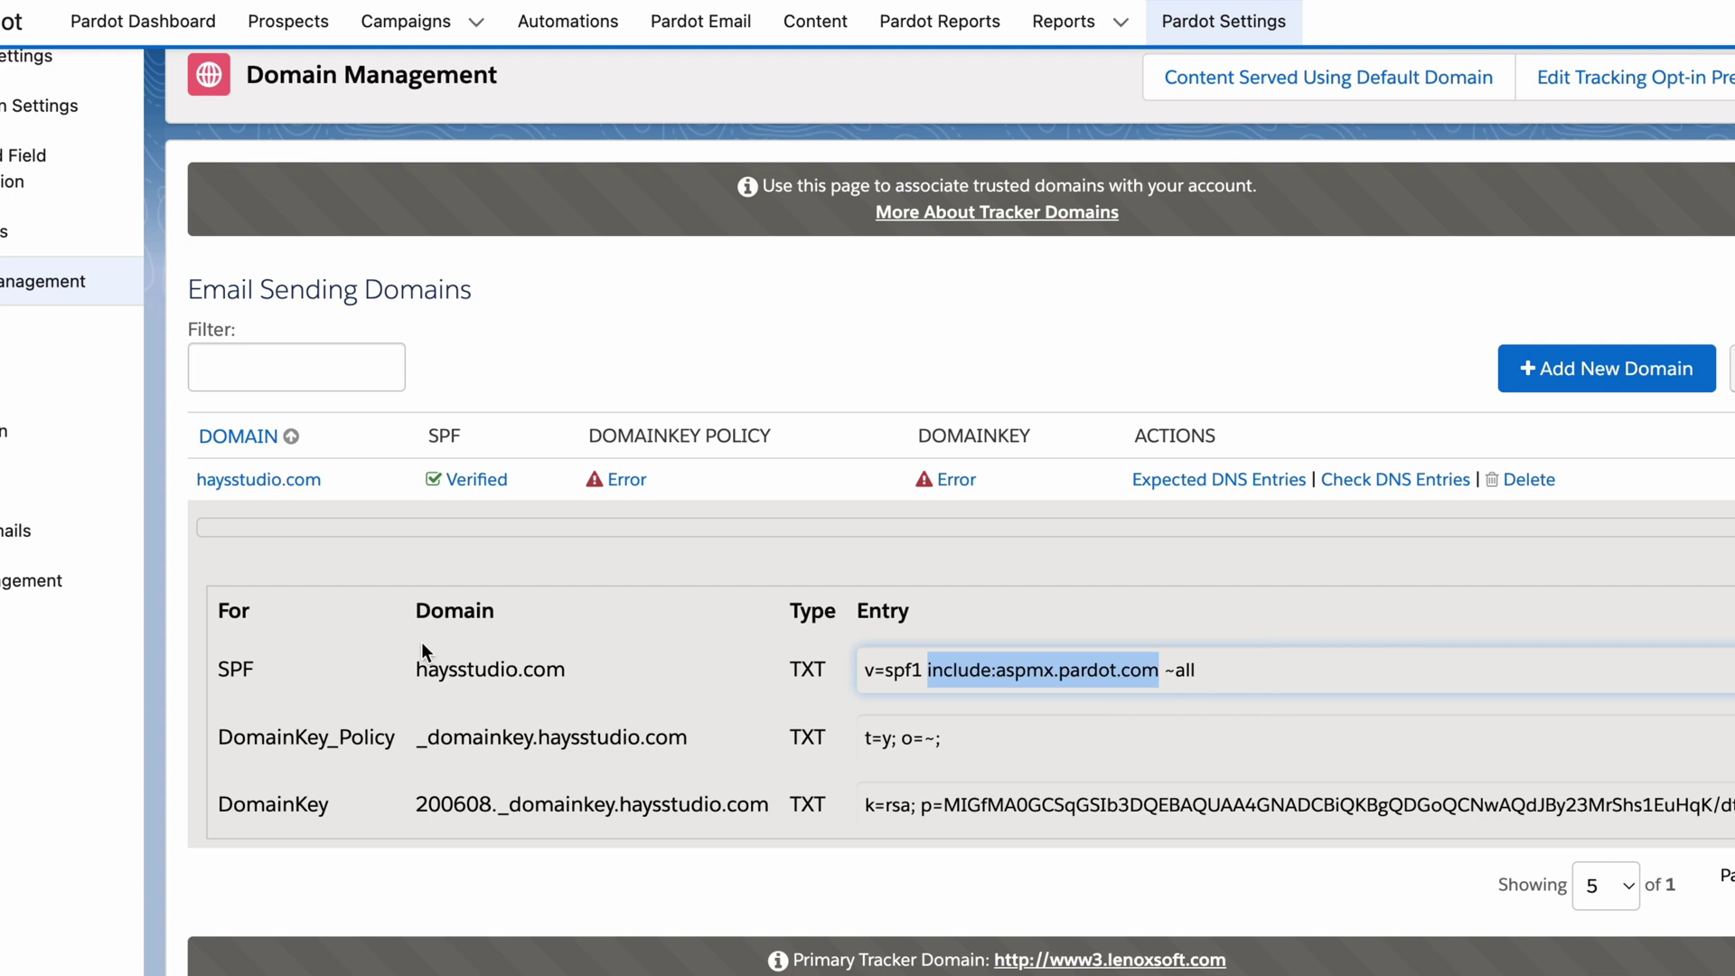
Clear the partial selection in Pardot's SPF Entry field
{"action": "left_click", "coordinate": [1156, 701]}
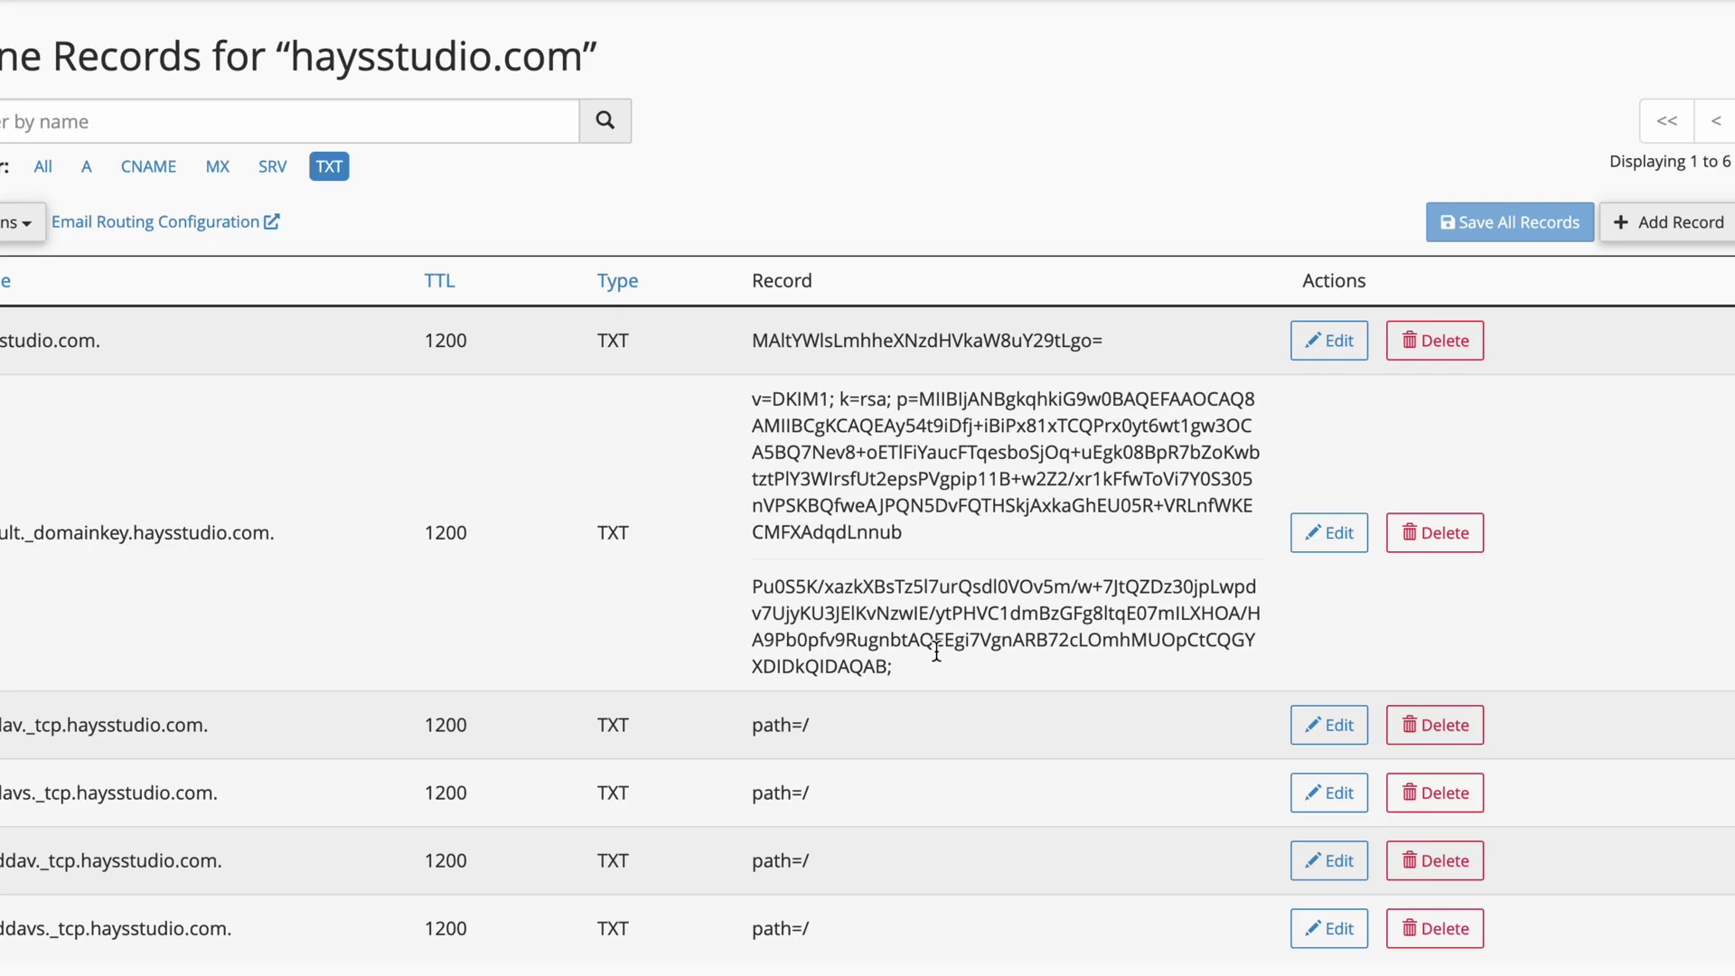
Add and save a TXT record haysstudio.com. with TTL 1200 and value v=spf1 include:aspmx.pardot.com ~all
{"action": "left_click", "coordinate": [1682, 227]}
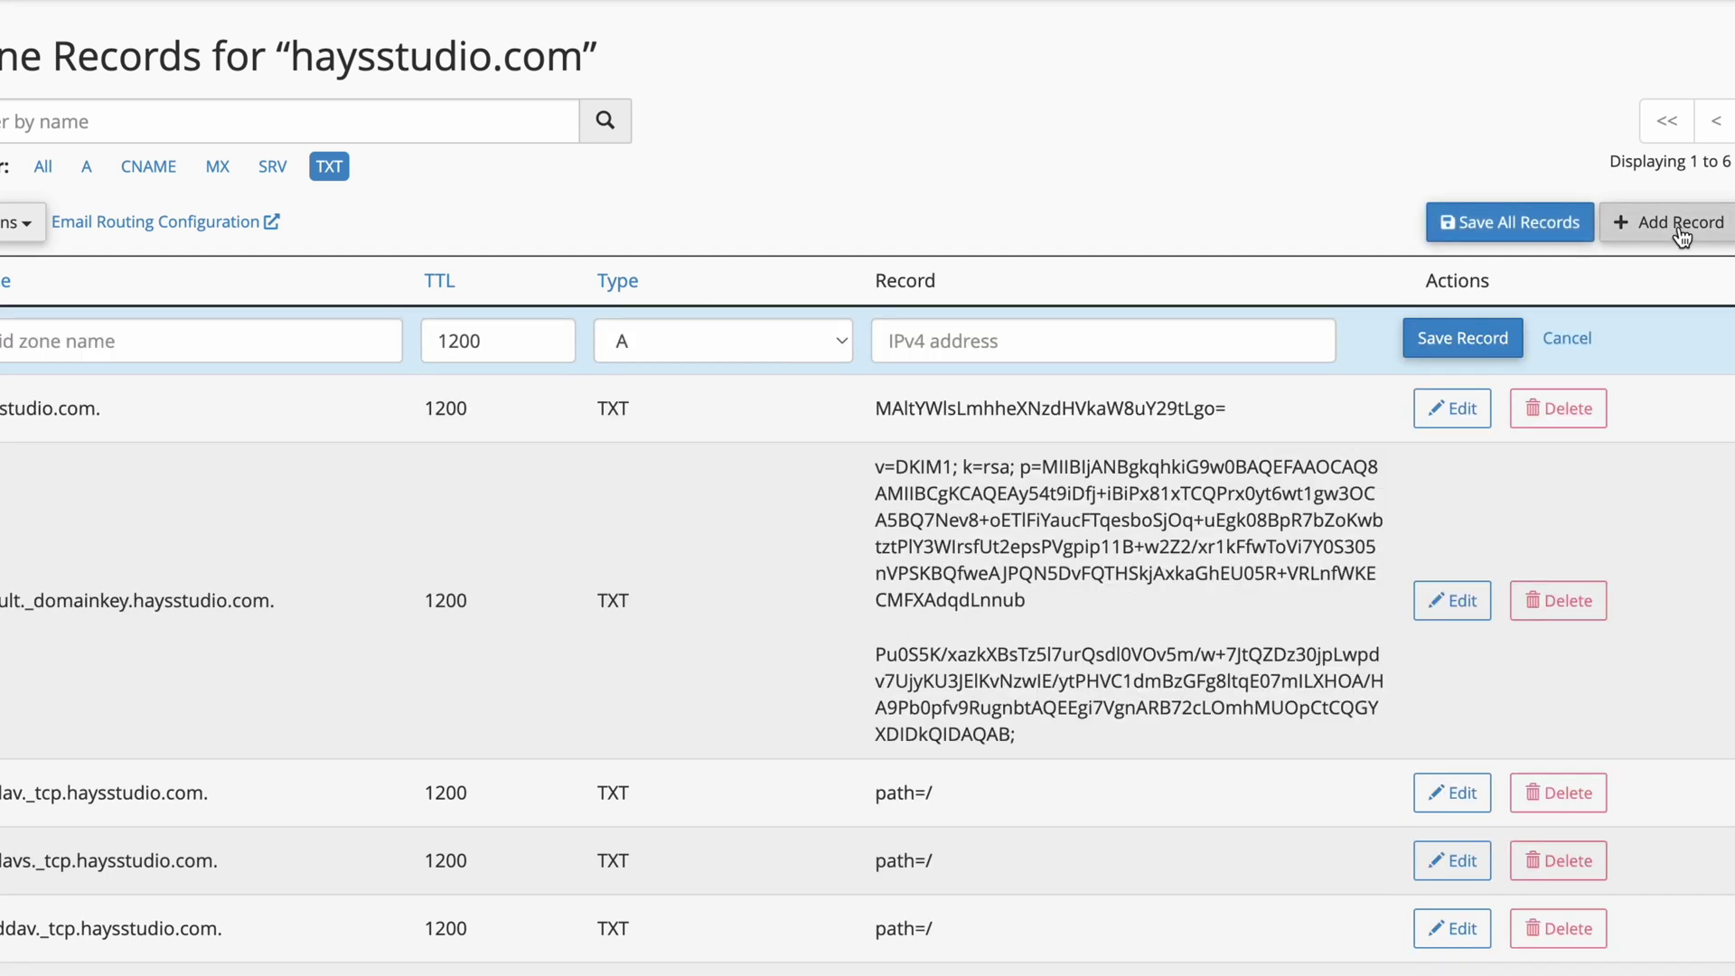
{"action": "type", "text": "2stu"}
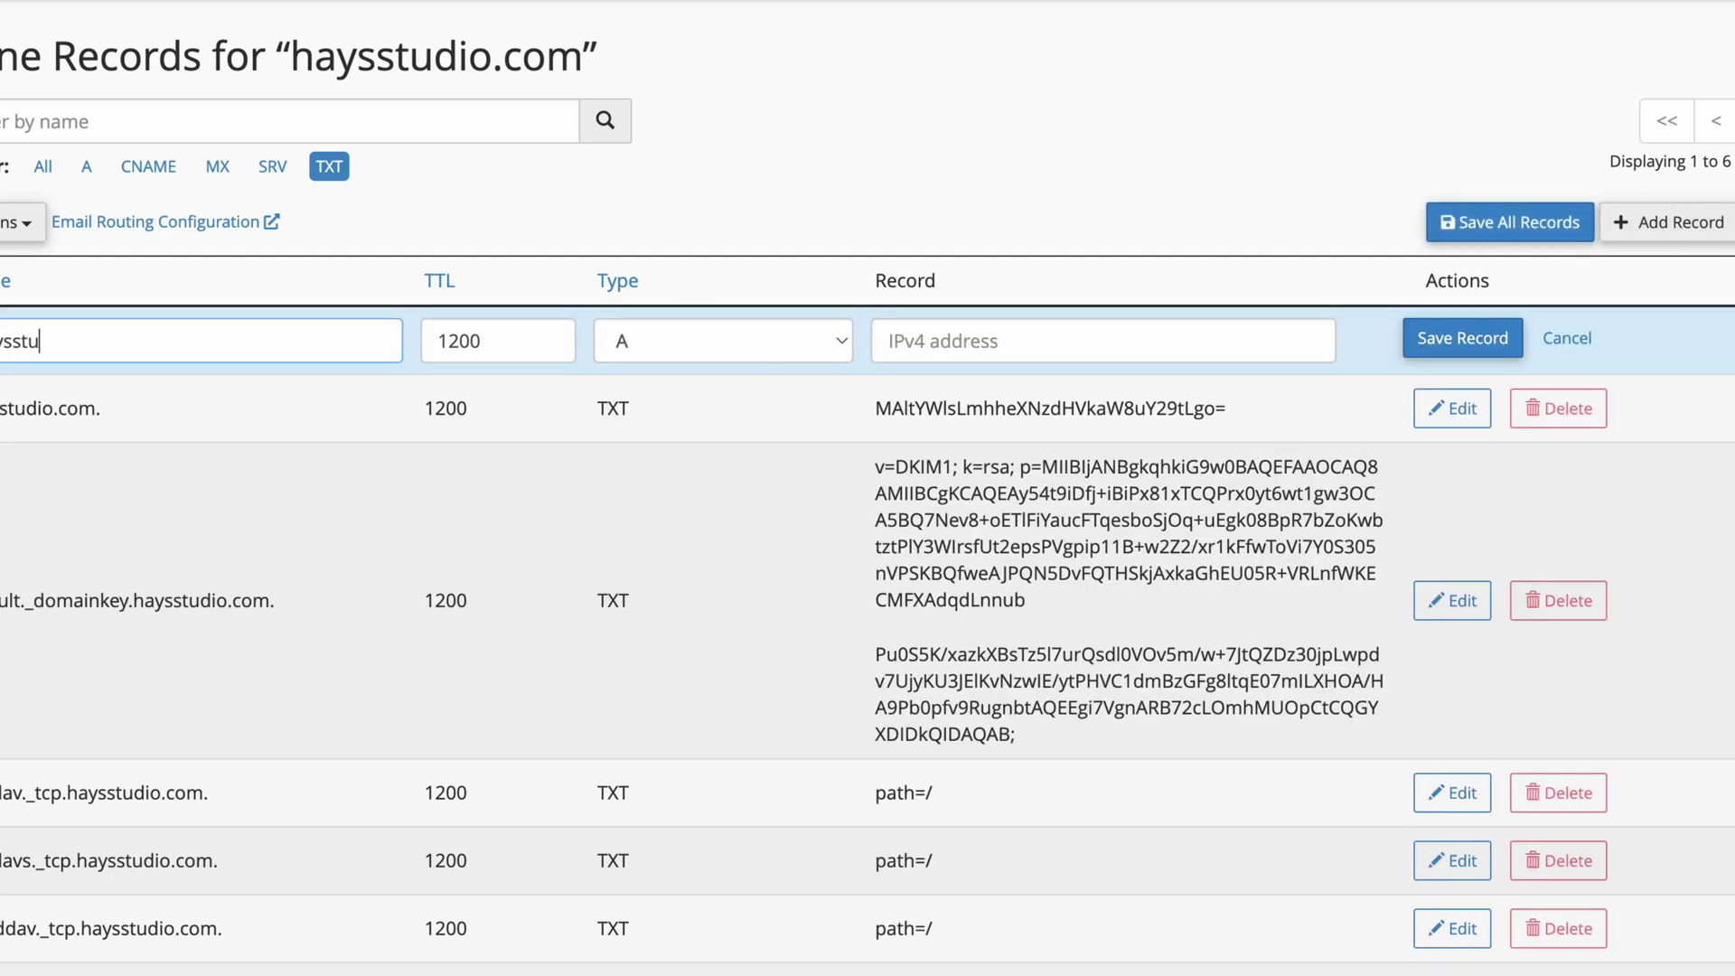
{"action": "type", "text": "dio.com."}
{"action": "key", "text": "Tab"}
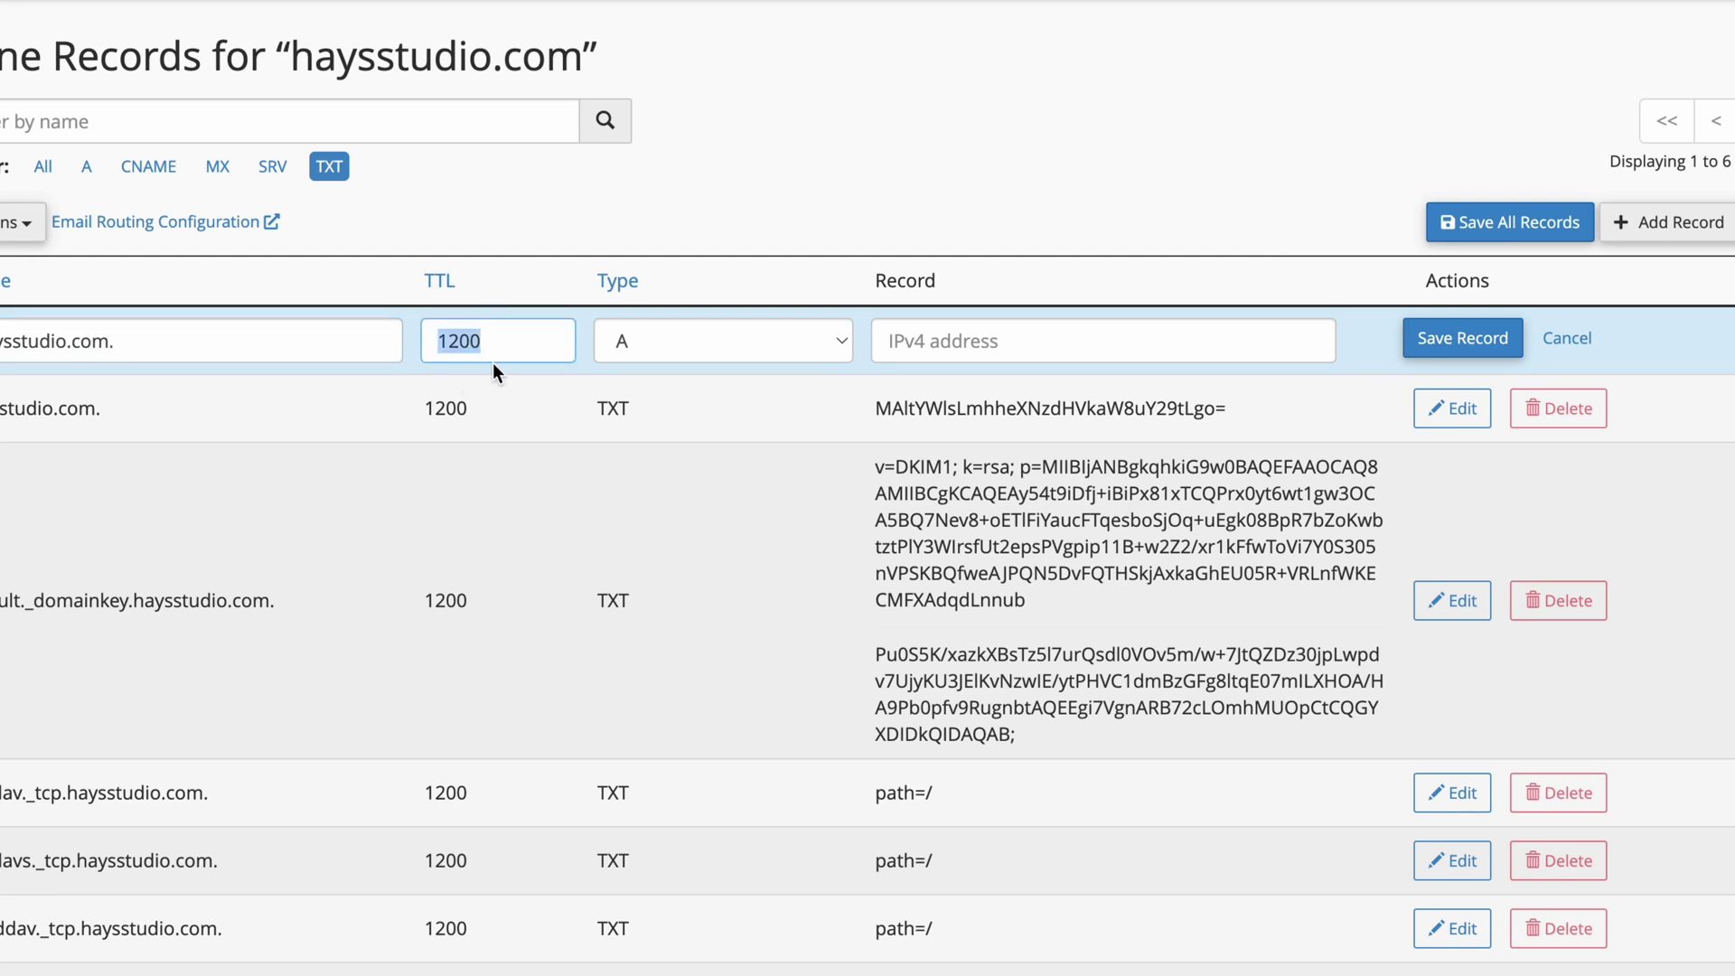
{"action": "left_click", "coordinate": [715, 355]}
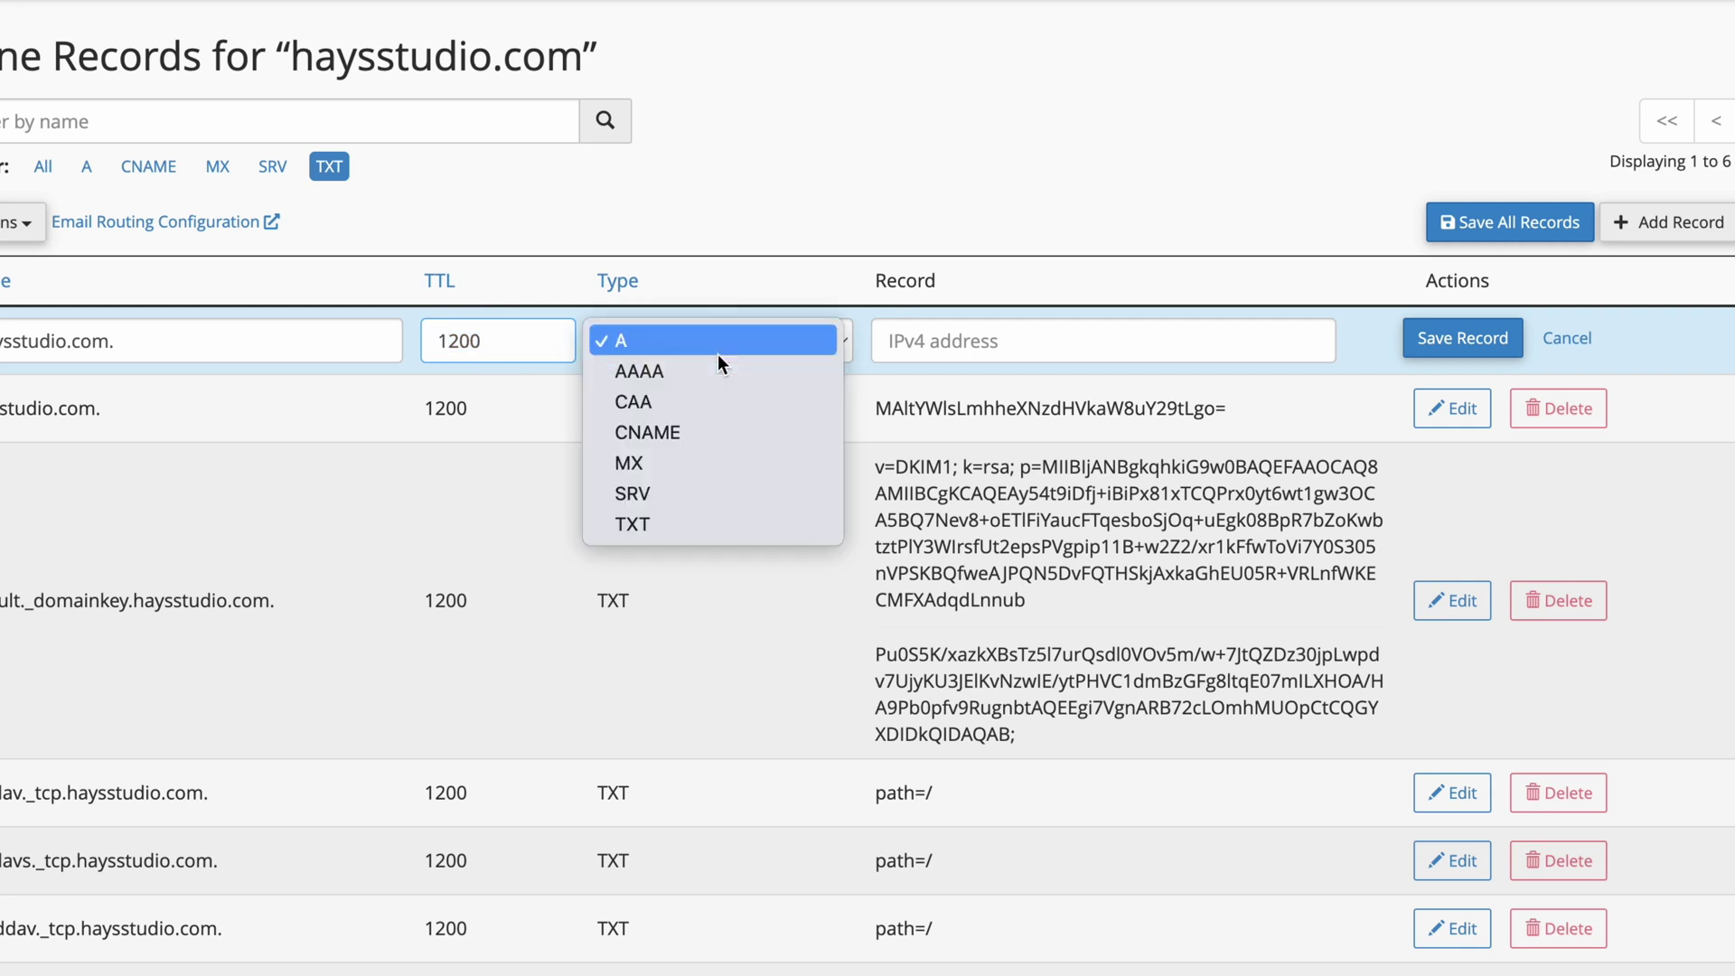
{"action": "left_click", "coordinate": [701, 533]}
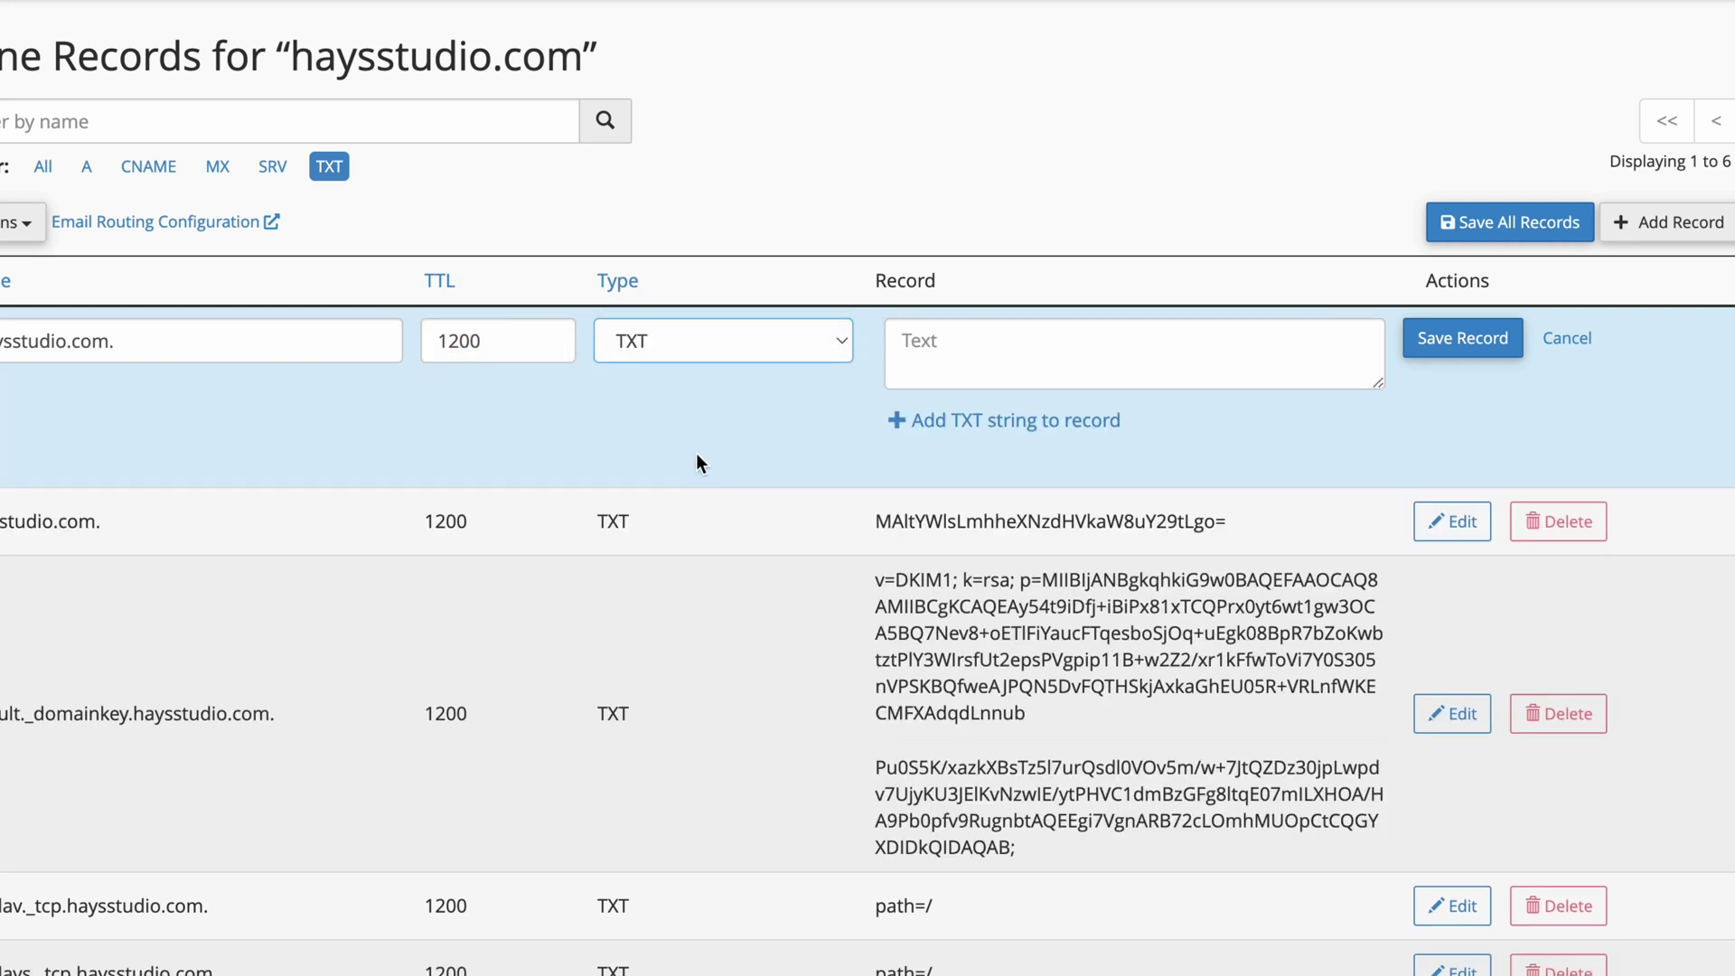
{"action": "left_click", "coordinate": [1005, 372]}
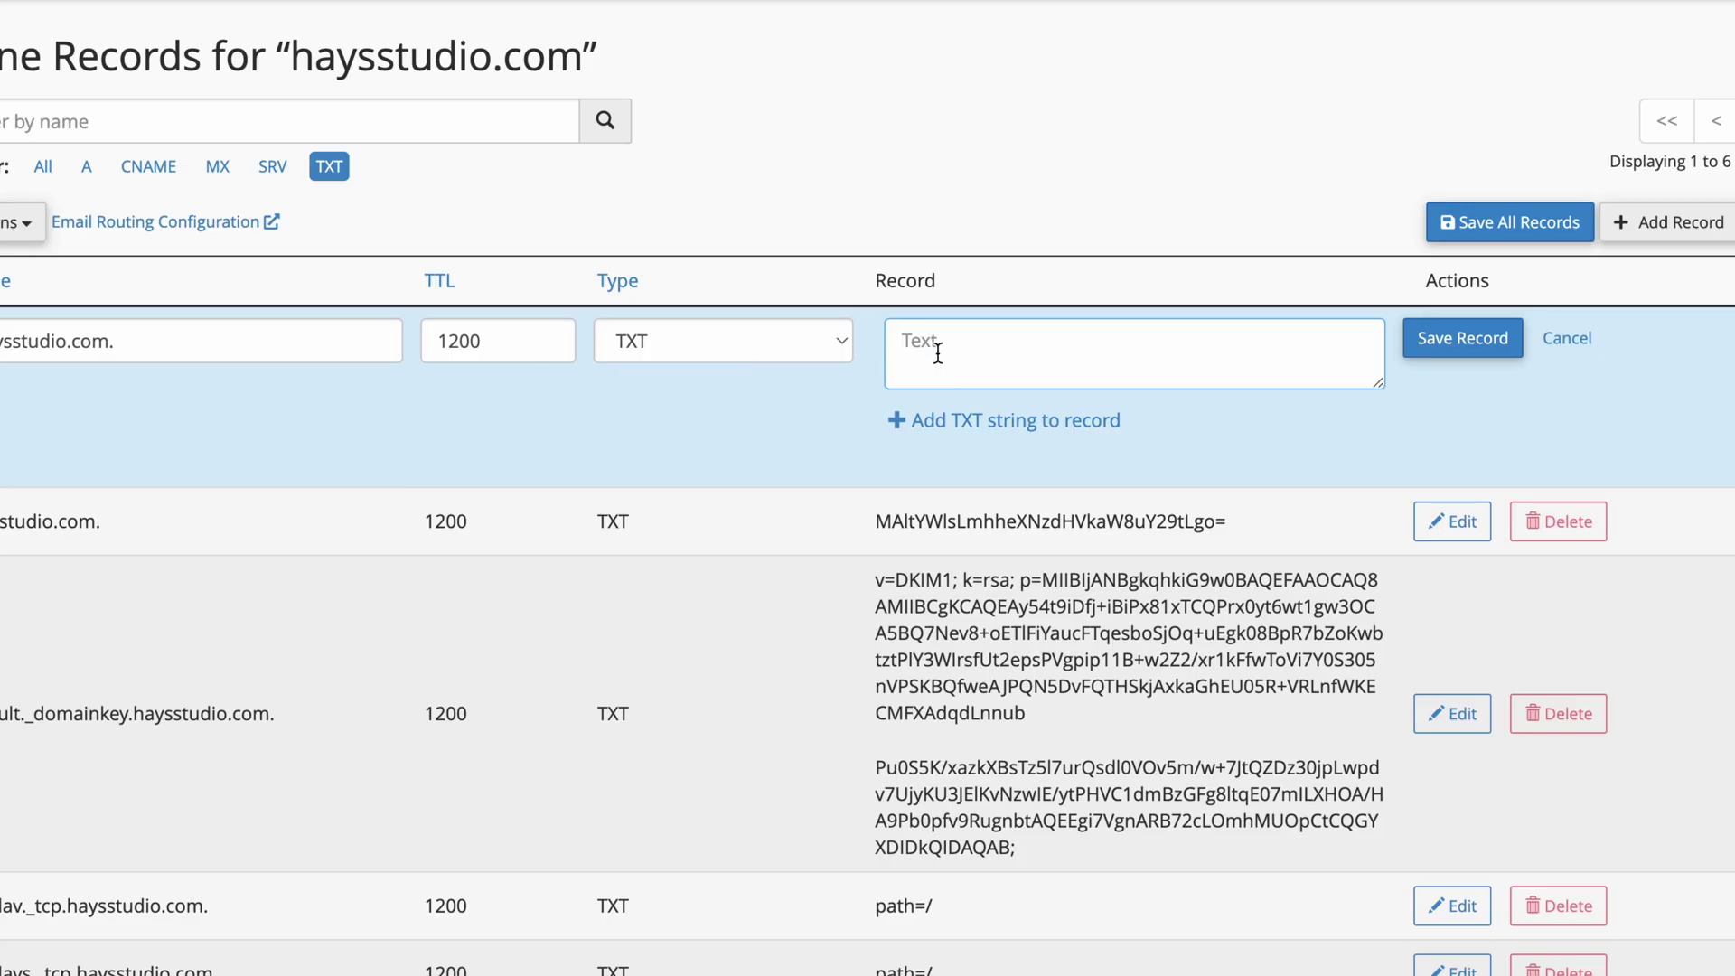
{"action": "type", "text": "v=spf1 include:aspmx.pardot.com ~all"}
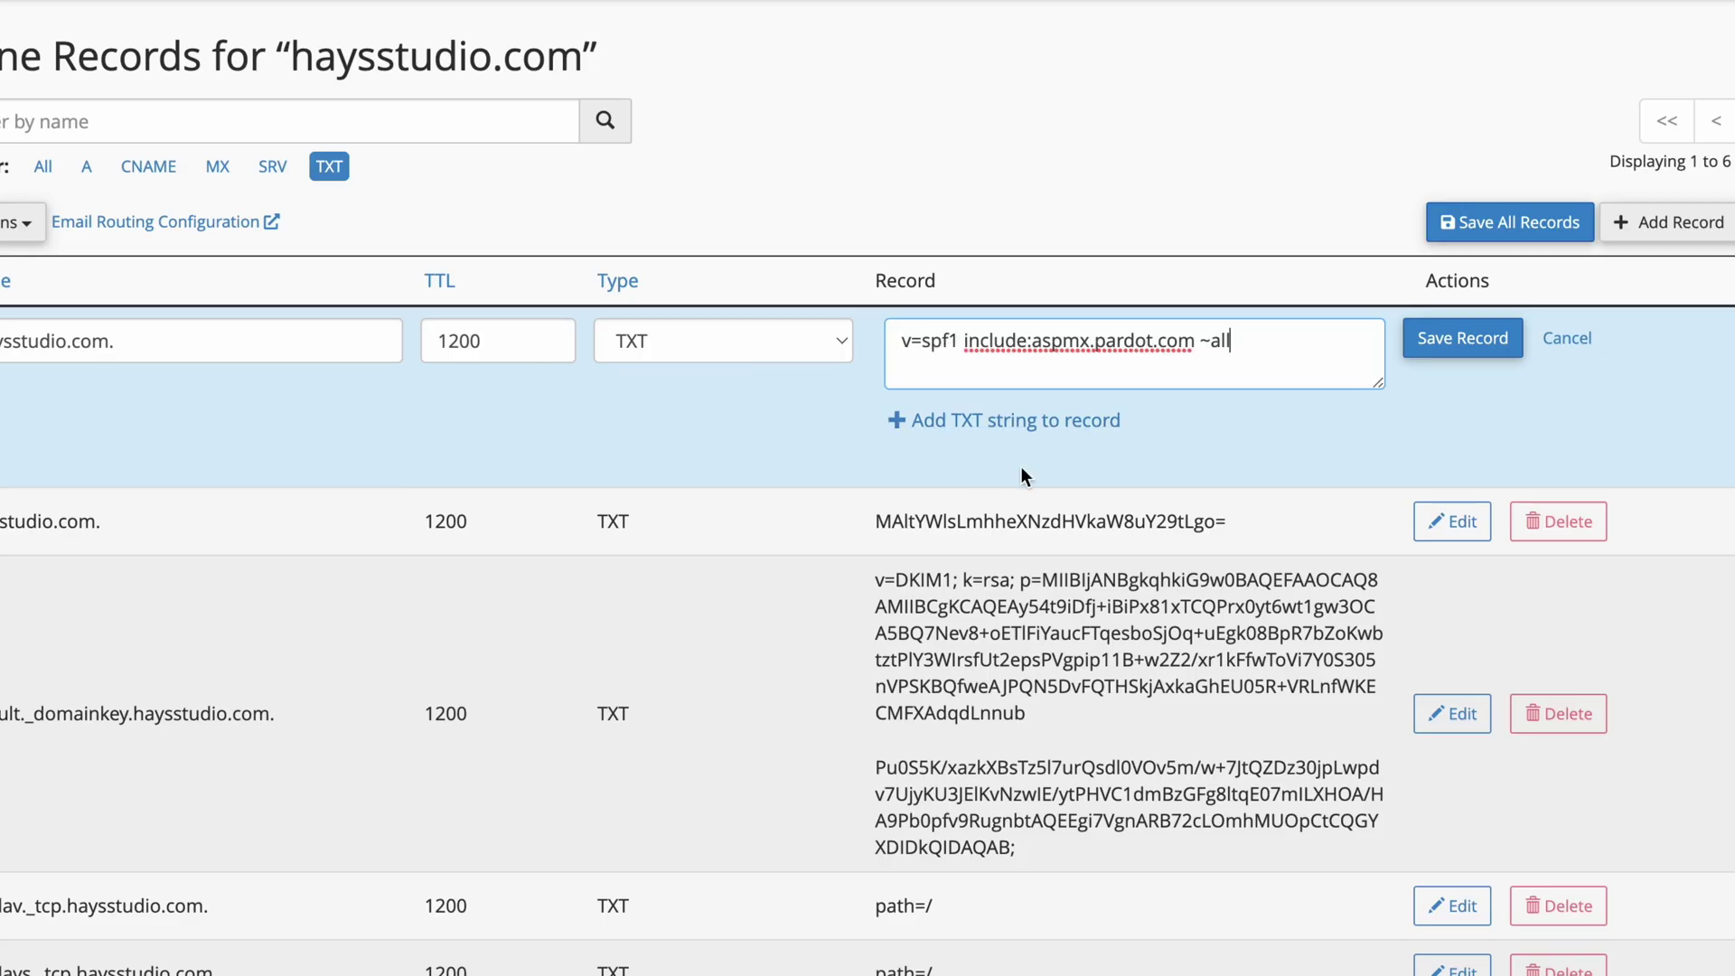
{"action": "left_click", "coordinate": [1463, 338]}
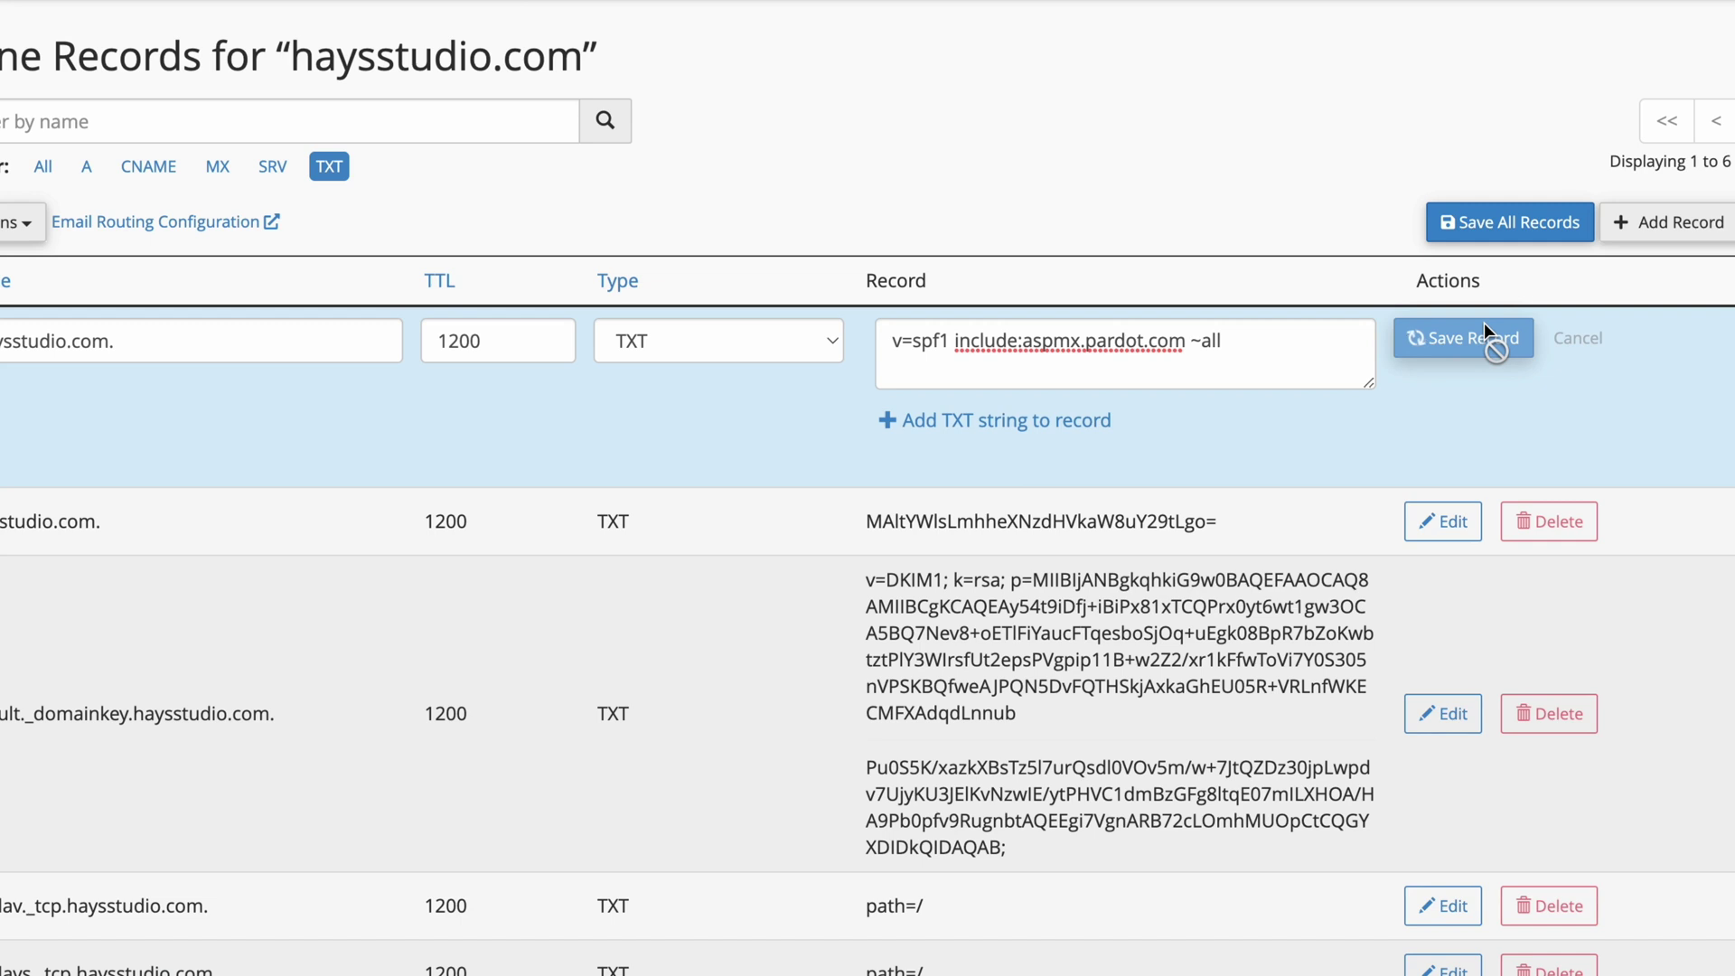
{"action": "left_click_drag", "start_coordinate": [1, 928], "coordinate": [106, 938]}
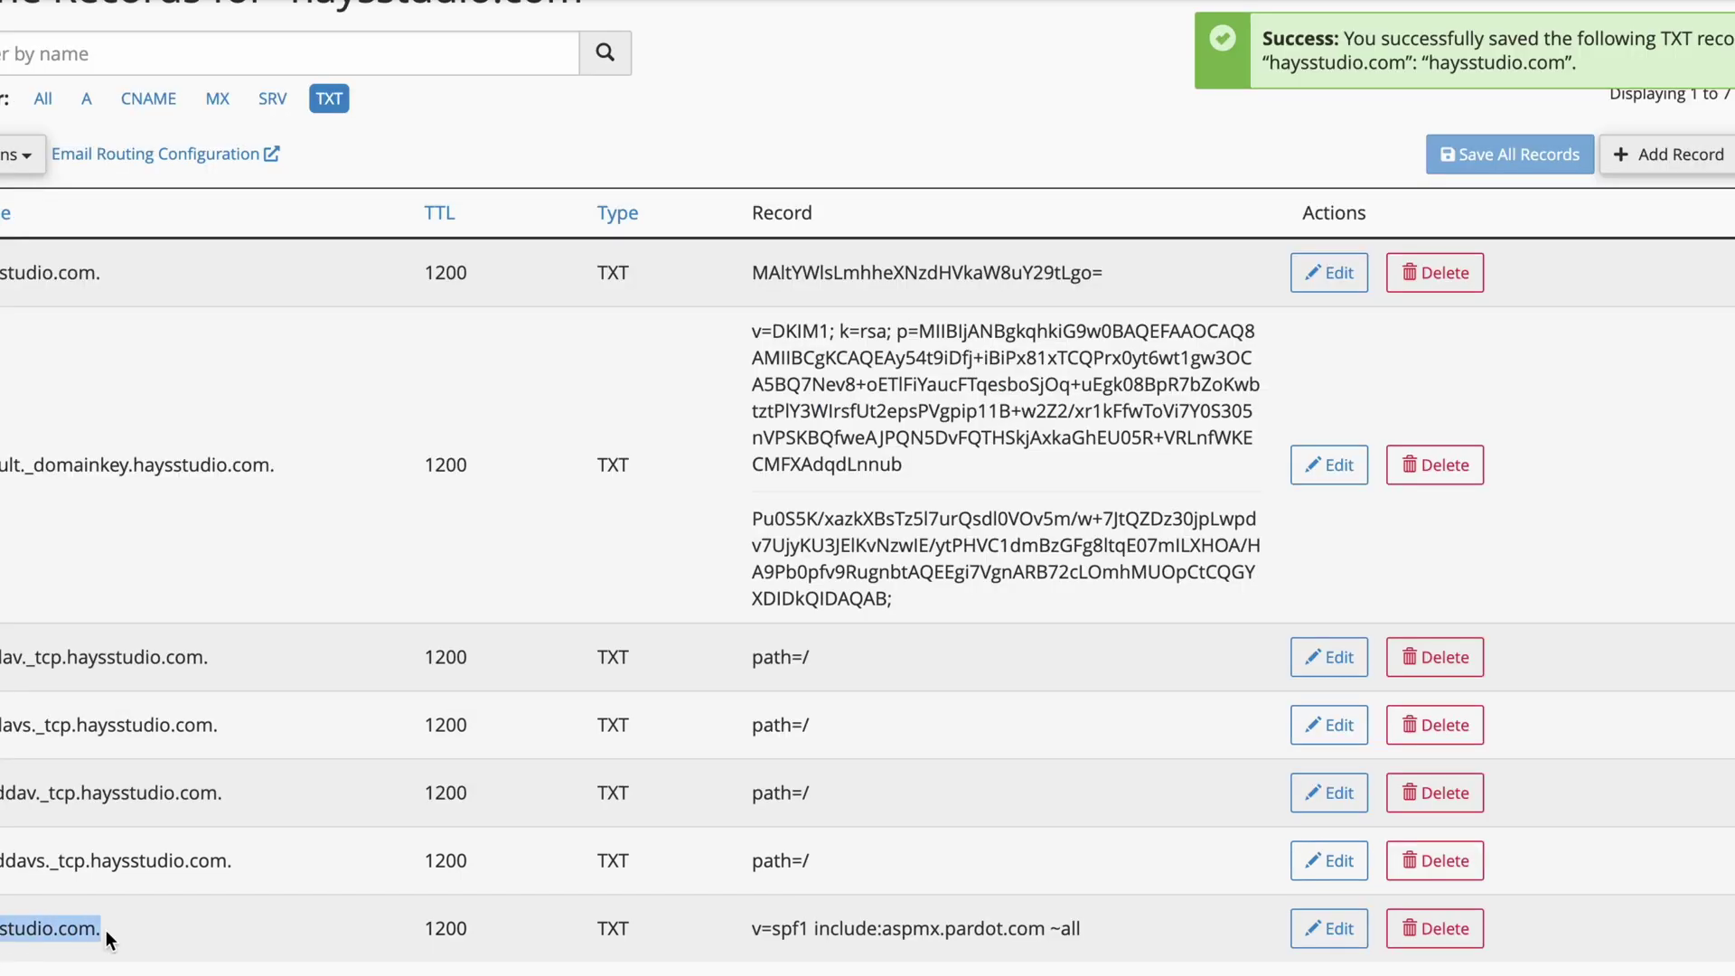
Compare the saved SPF value with Pardot's include:aspmx.pardot.com entry, then edit the SPF TXT record
{"action": "left_click_drag", "start_coordinate": [752, 931], "coordinate": [1073, 938]}
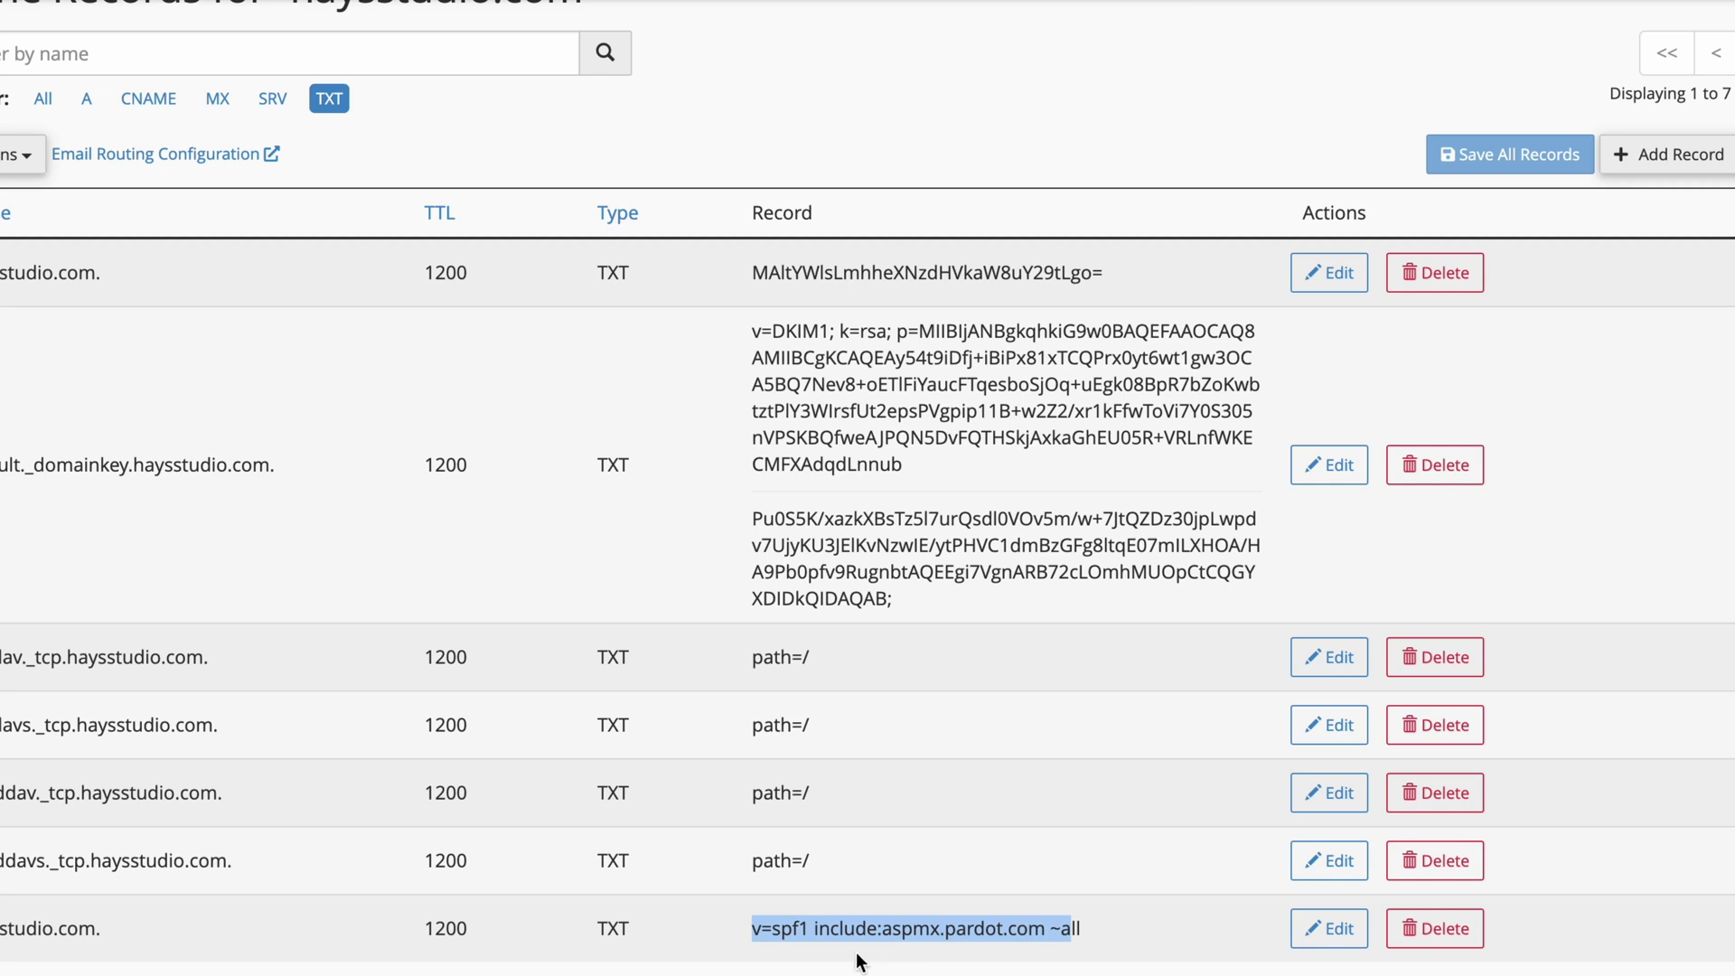
{"action": "left_click_drag", "start_coordinate": [817, 935], "coordinate": [1043, 941]}
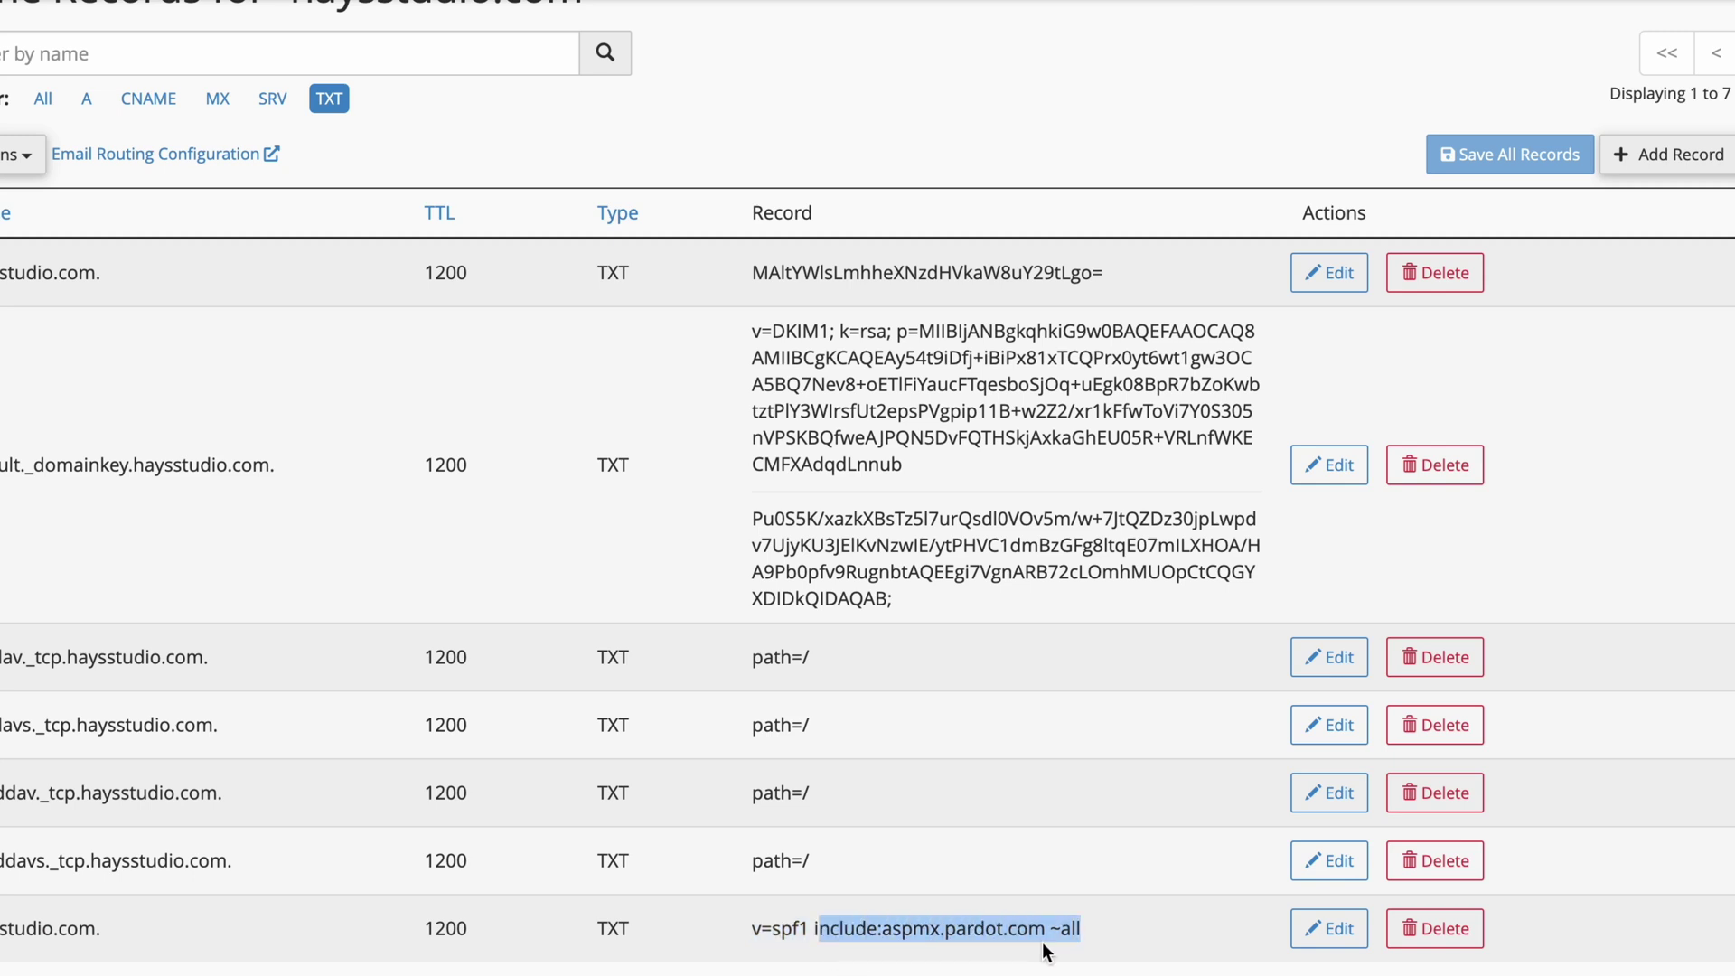
{"action": "left_click", "coordinate": [1056, 927]}
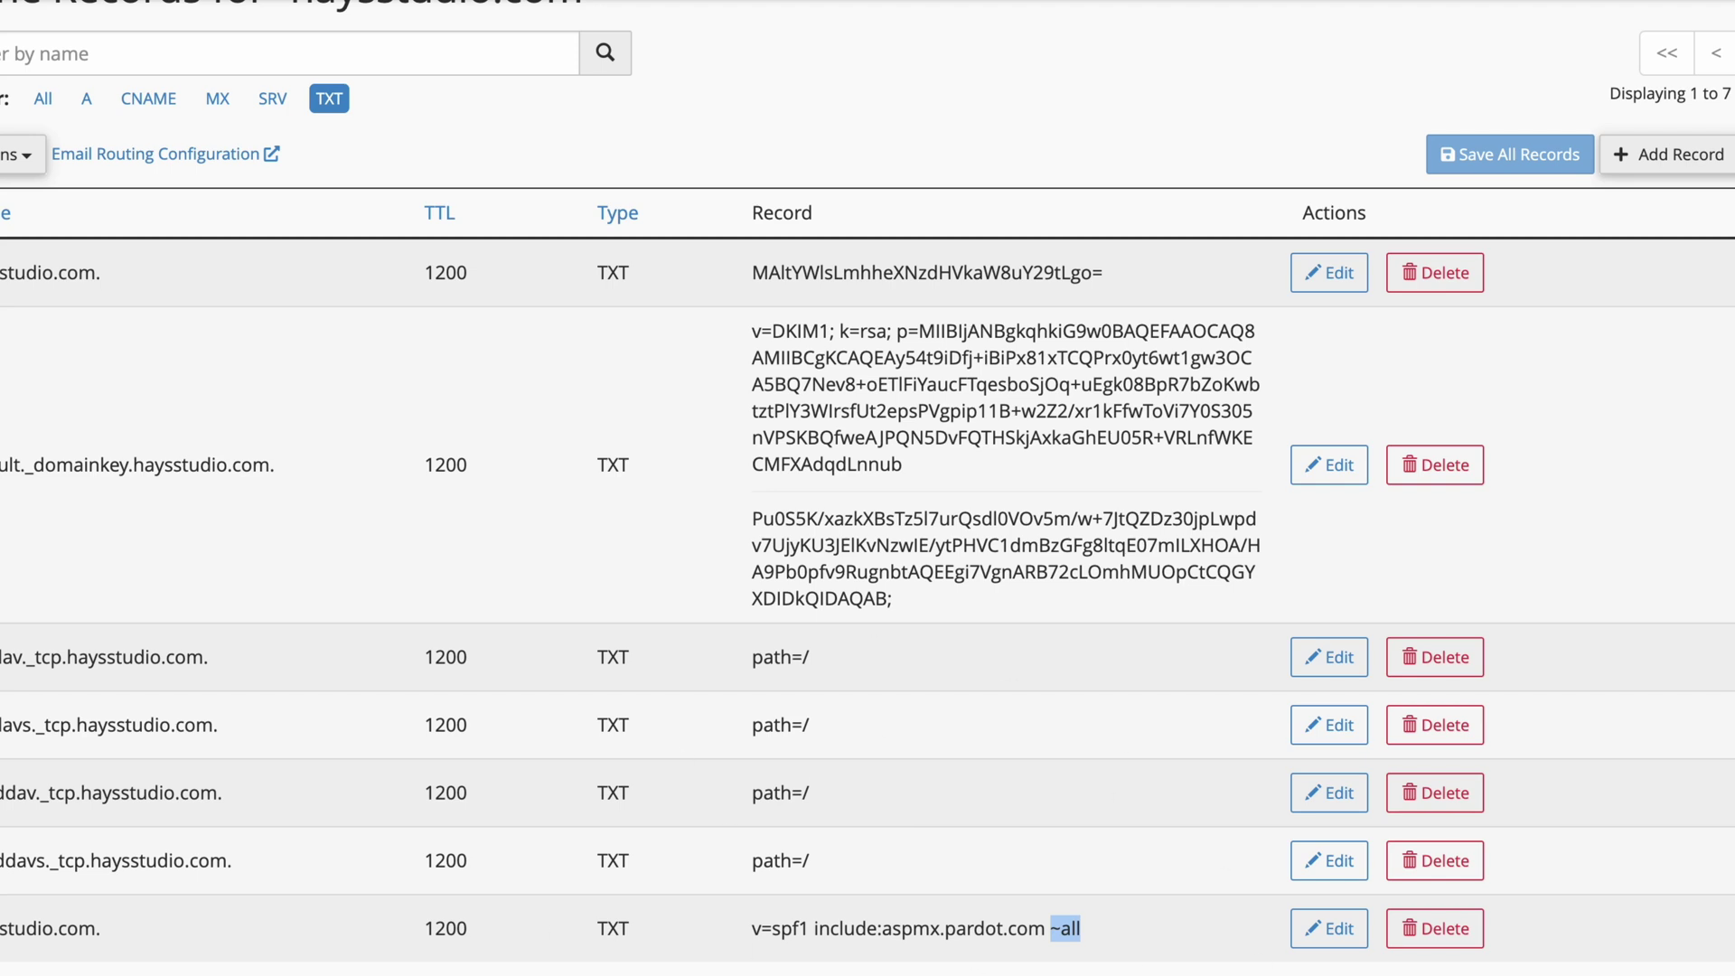
{"action": "left_click", "coordinate": [968, 962]}
{"action": "left_click_drag", "start_coordinate": [945, 929], "coordinate": [973, 929]}
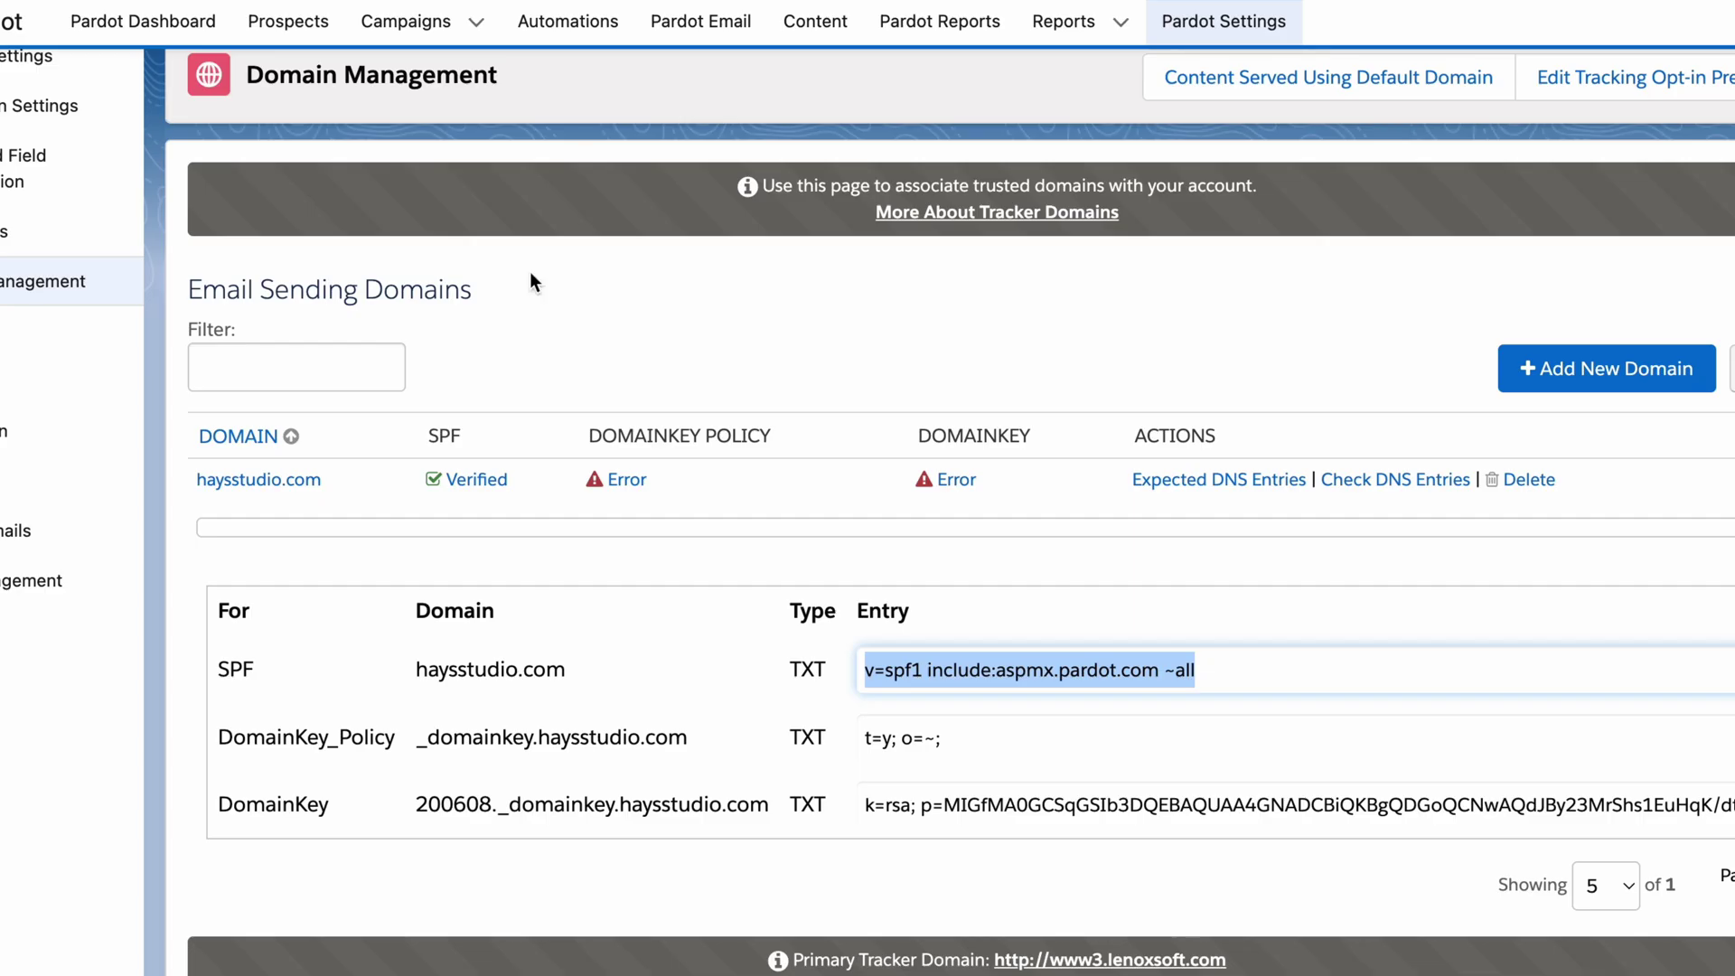
{"action": "left_click", "coordinate": [1011, 593]}
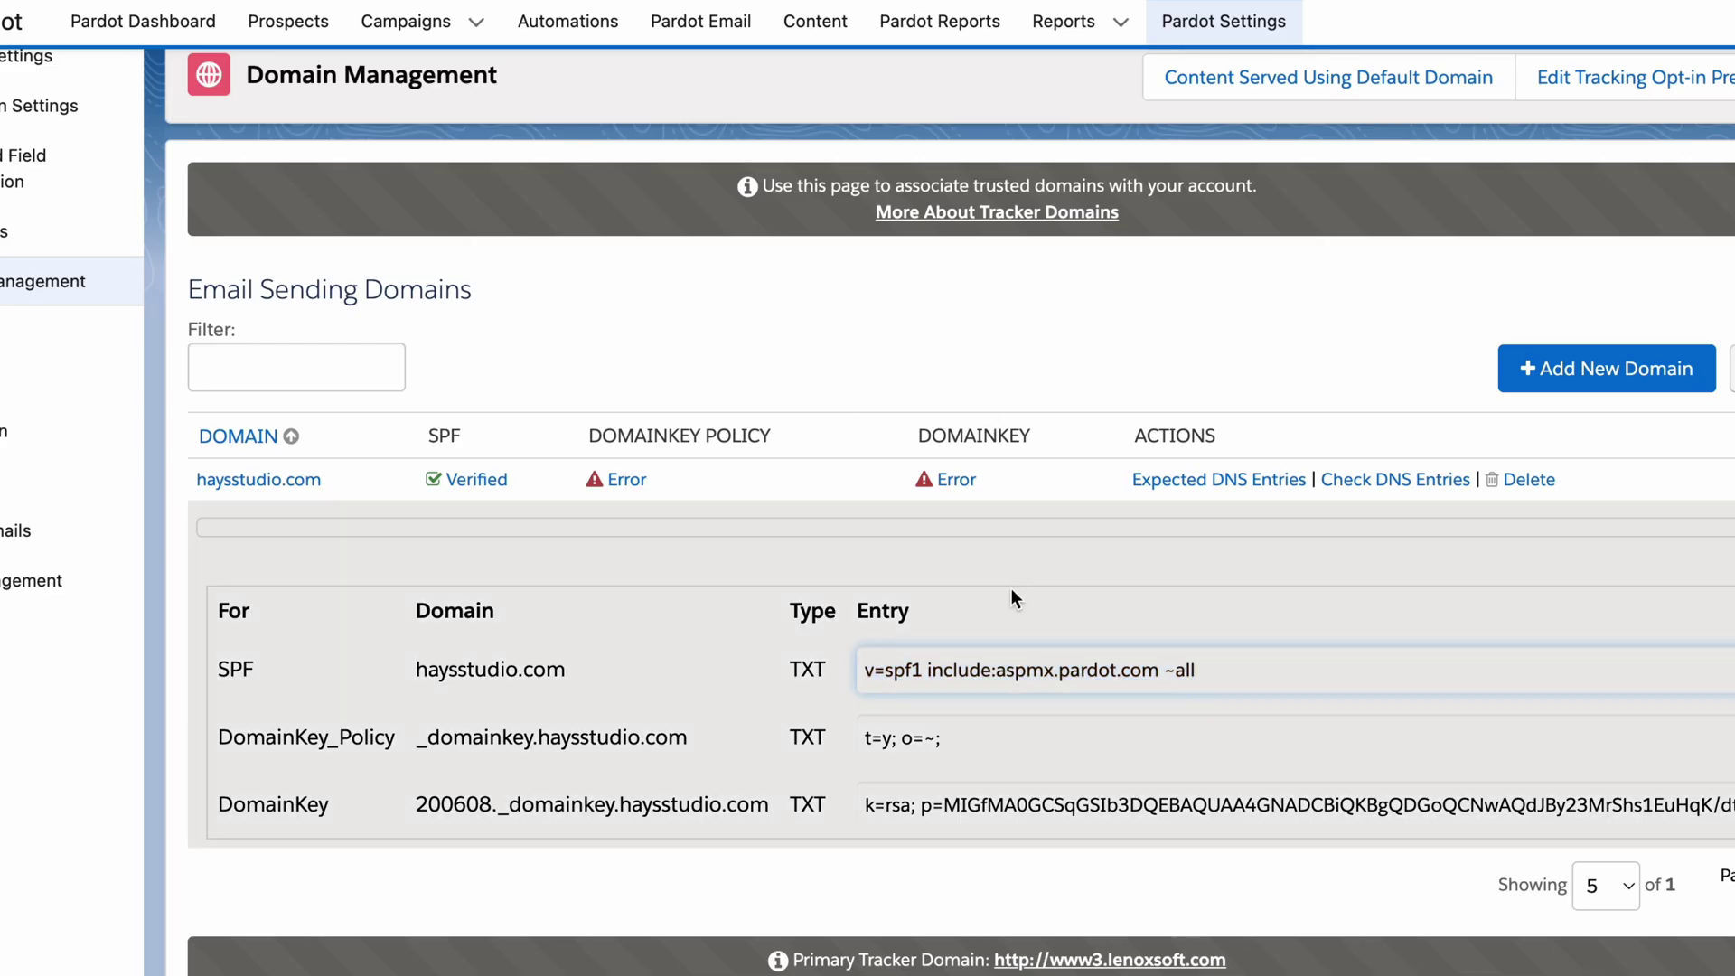
{"action": "left_click_drag", "start_coordinate": [937, 670], "coordinate": [1145, 671]}
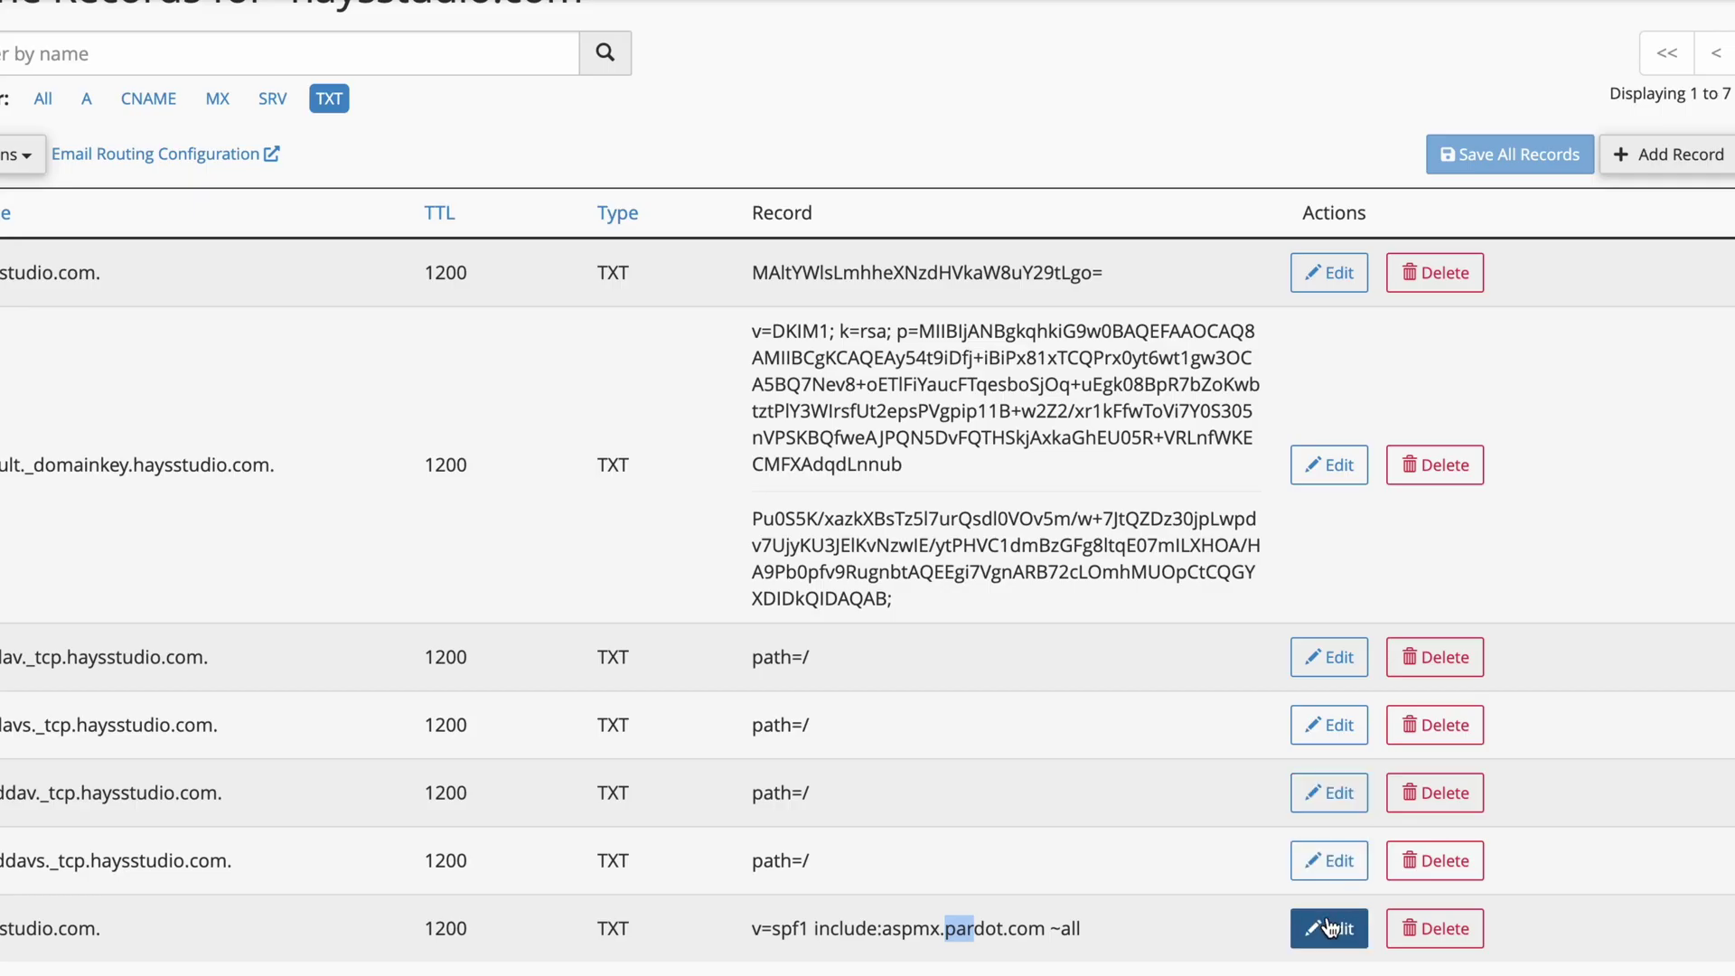
{"action": "left_click", "coordinate": [1328, 927]}
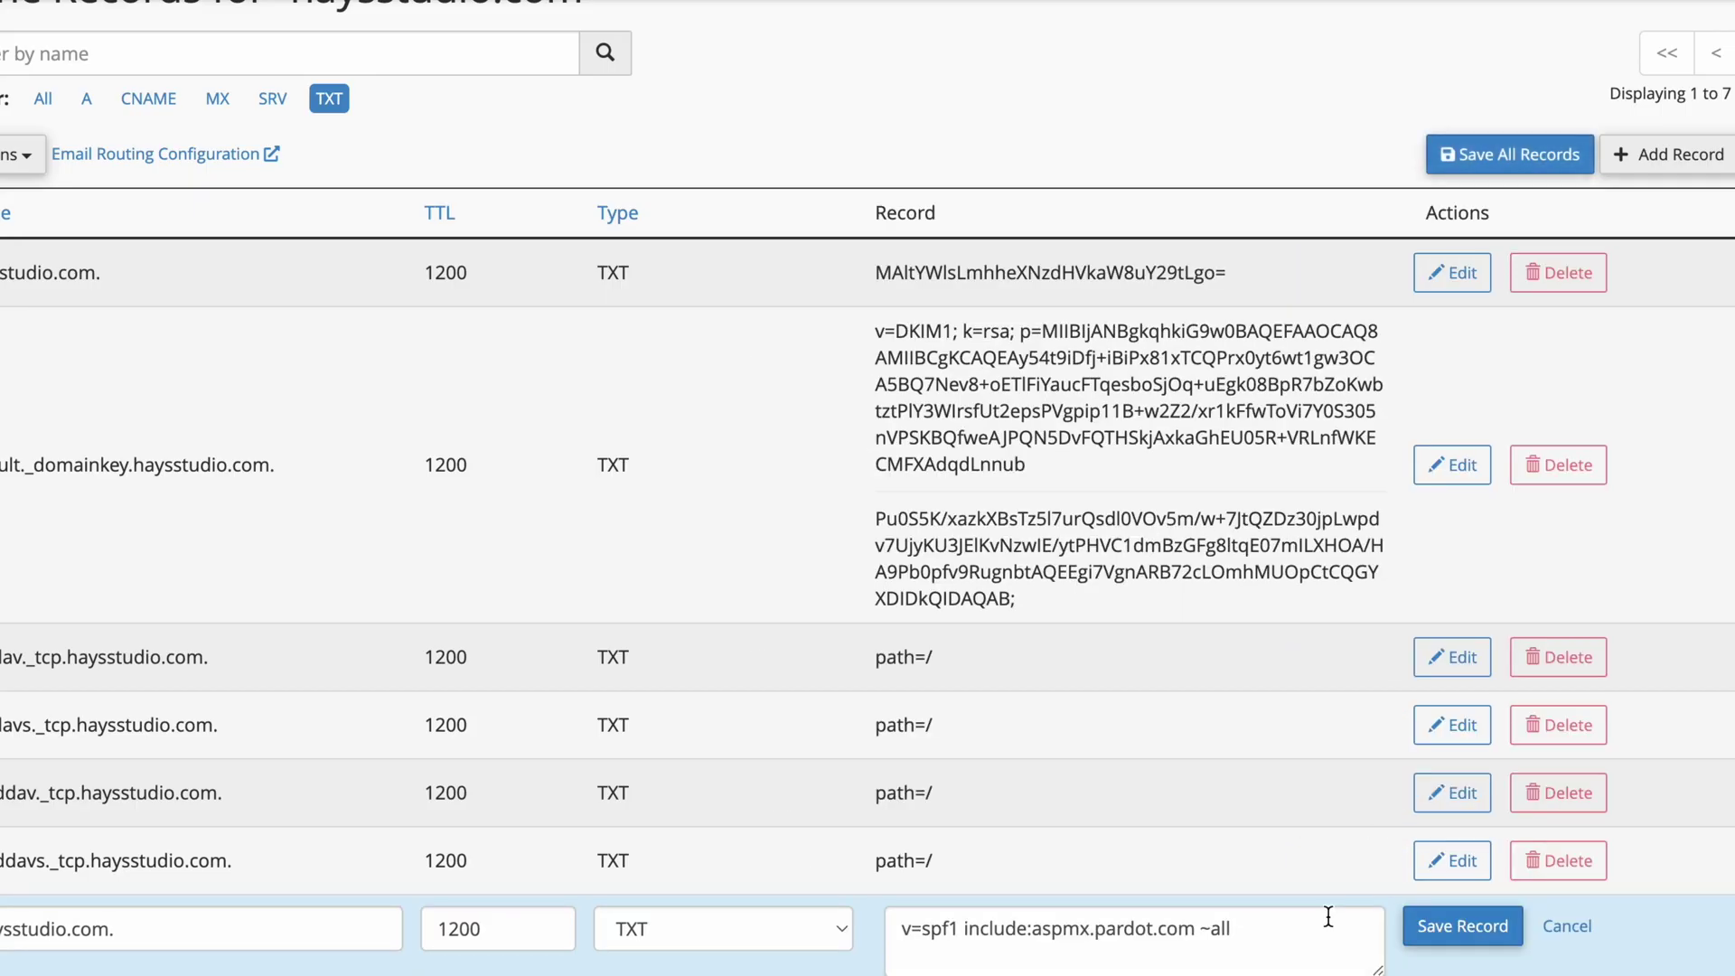
Remove the duplicated include text so the value reads v=spf1 include:aspmx.pardot.com ~all, and save
{"action": "scroll", "coordinate": [1232, 902], "scroll_direction": "down", "scroll_amount": 1}
{"action": "left_click", "coordinate": [1197, 876]}
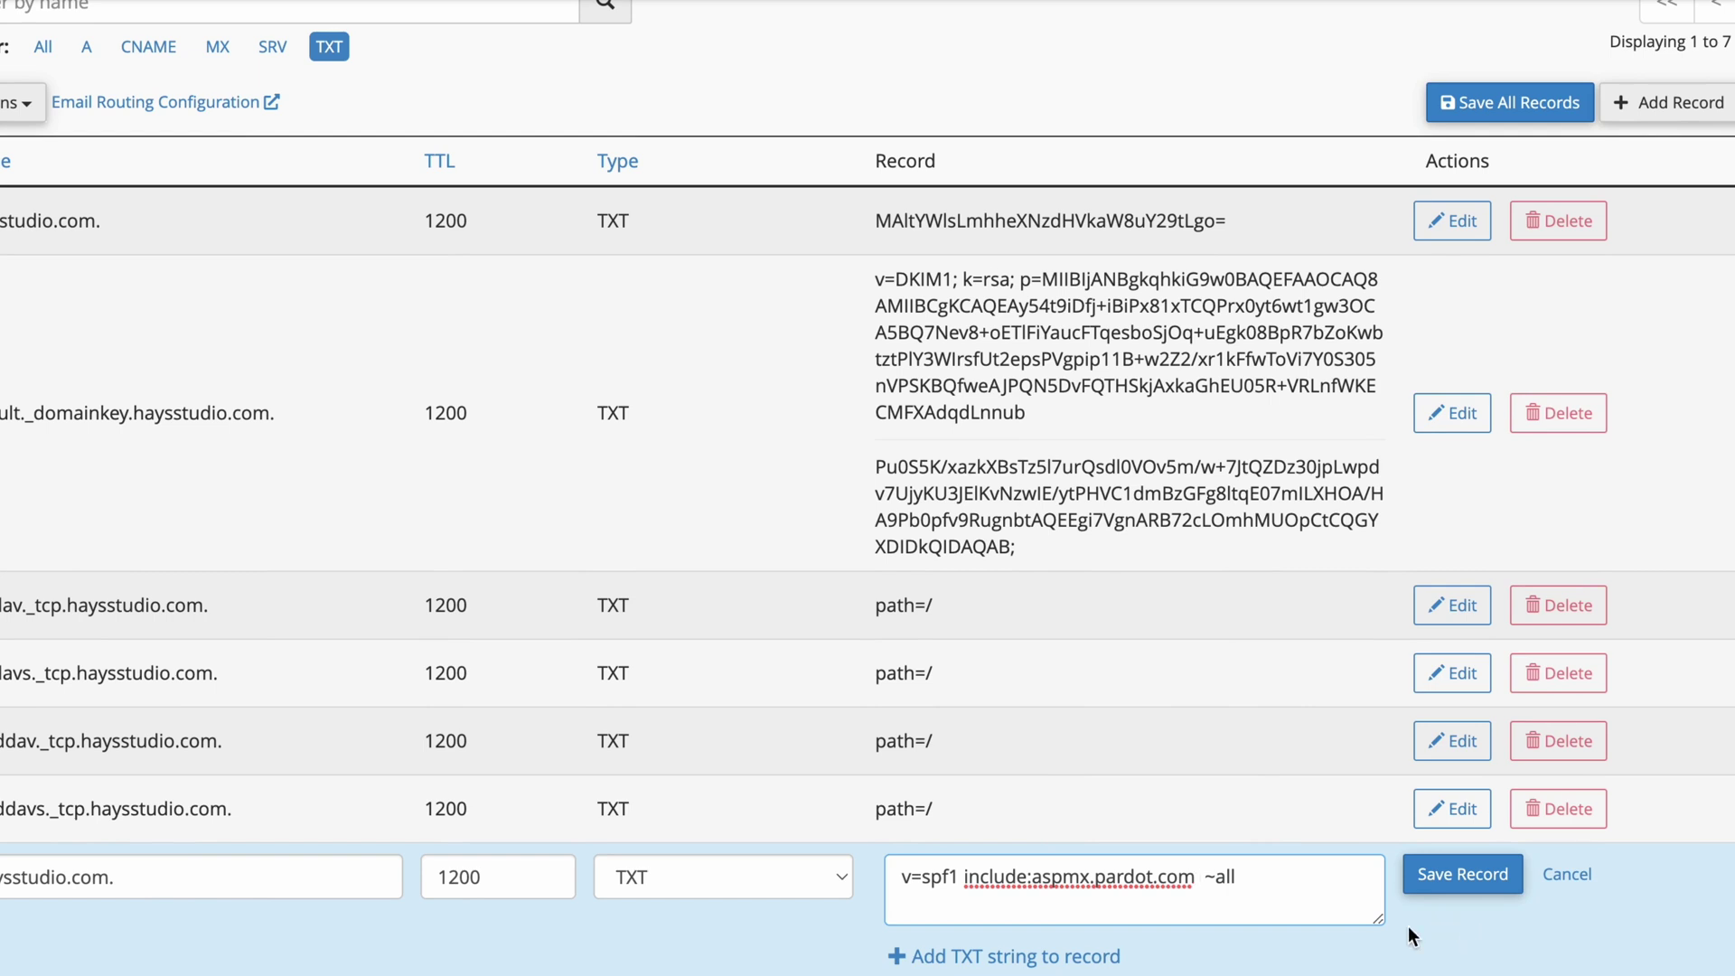
{"action": "type", "text": "include:aspmx.pardot.com"}
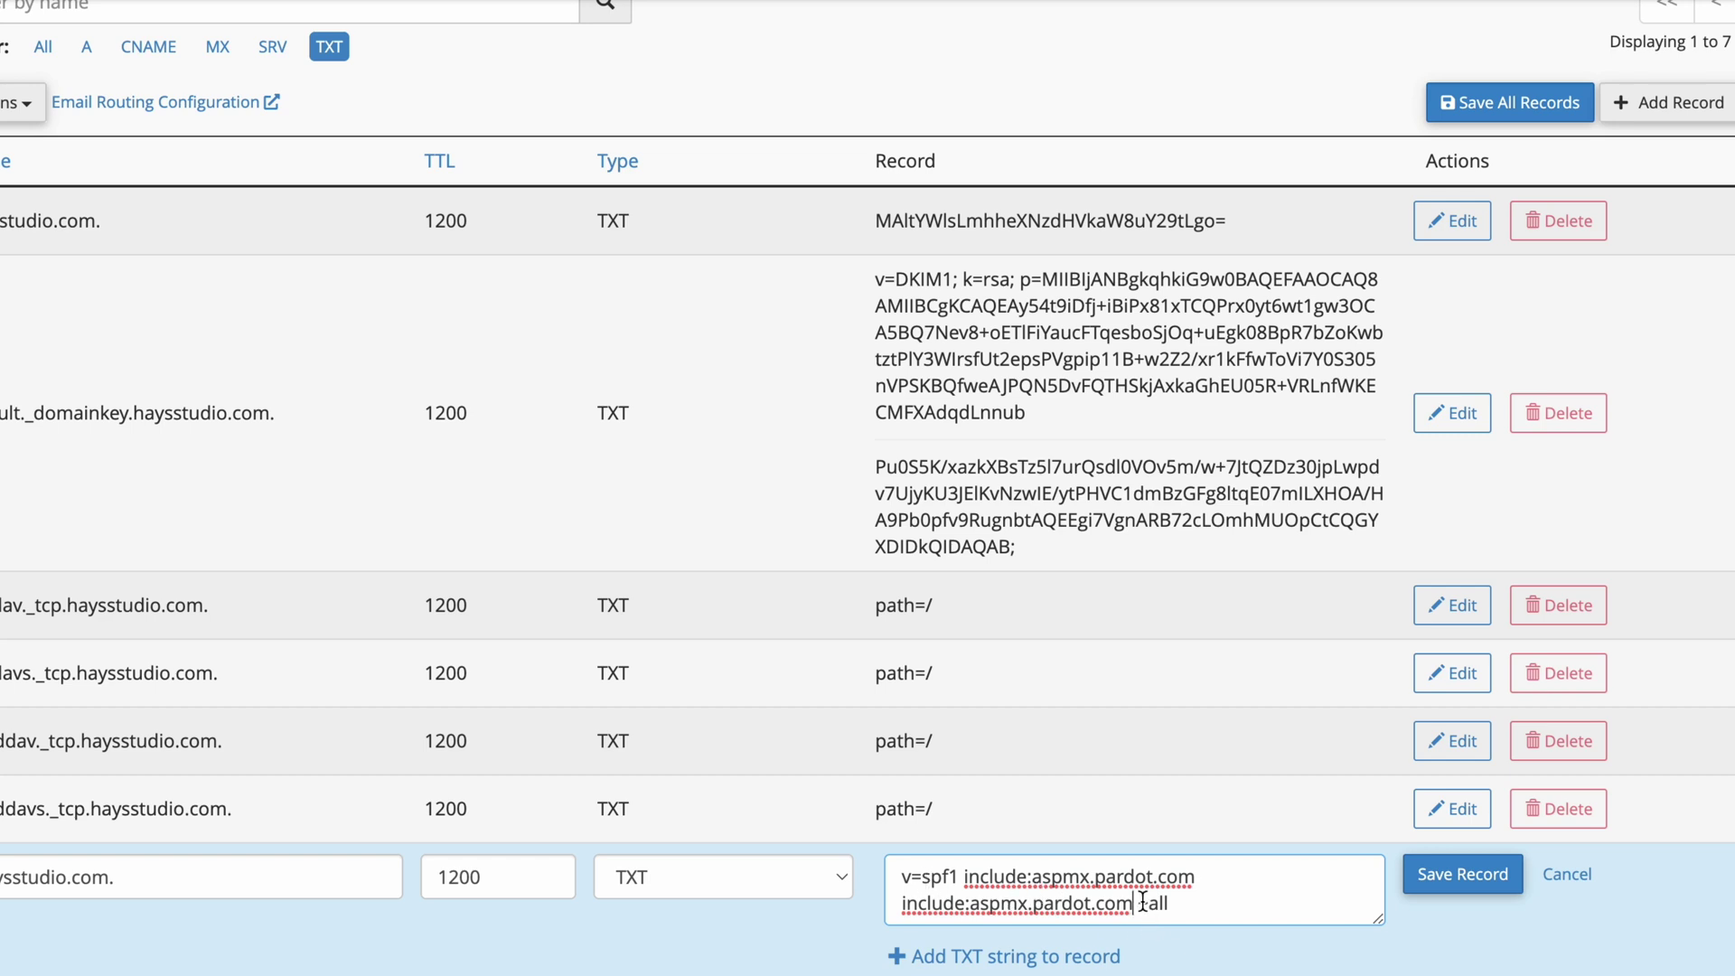
{"action": "left_click_drag", "start_coordinate": [1136, 904], "coordinate": [1193, 905]}
{"action": "left_click_drag", "start_coordinate": [903, 902], "coordinate": [1136, 903]}
{"action": "key", "text": "BackSpace"}
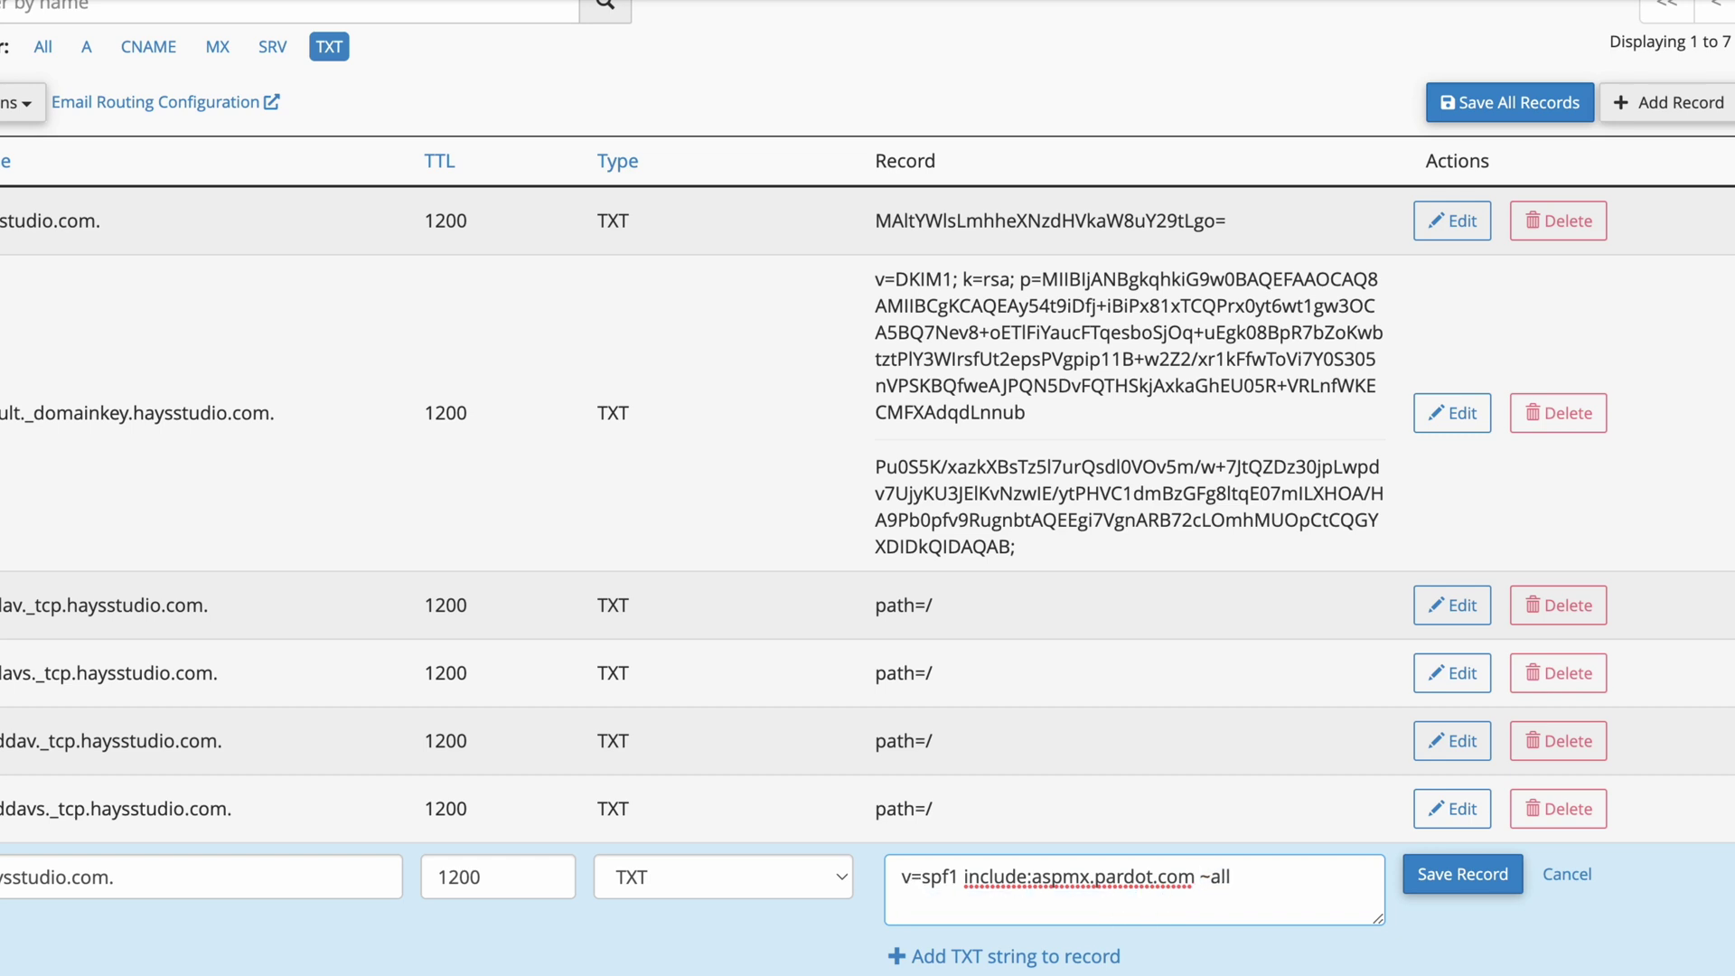
{"action": "left_click", "coordinate": [1441, 881]}
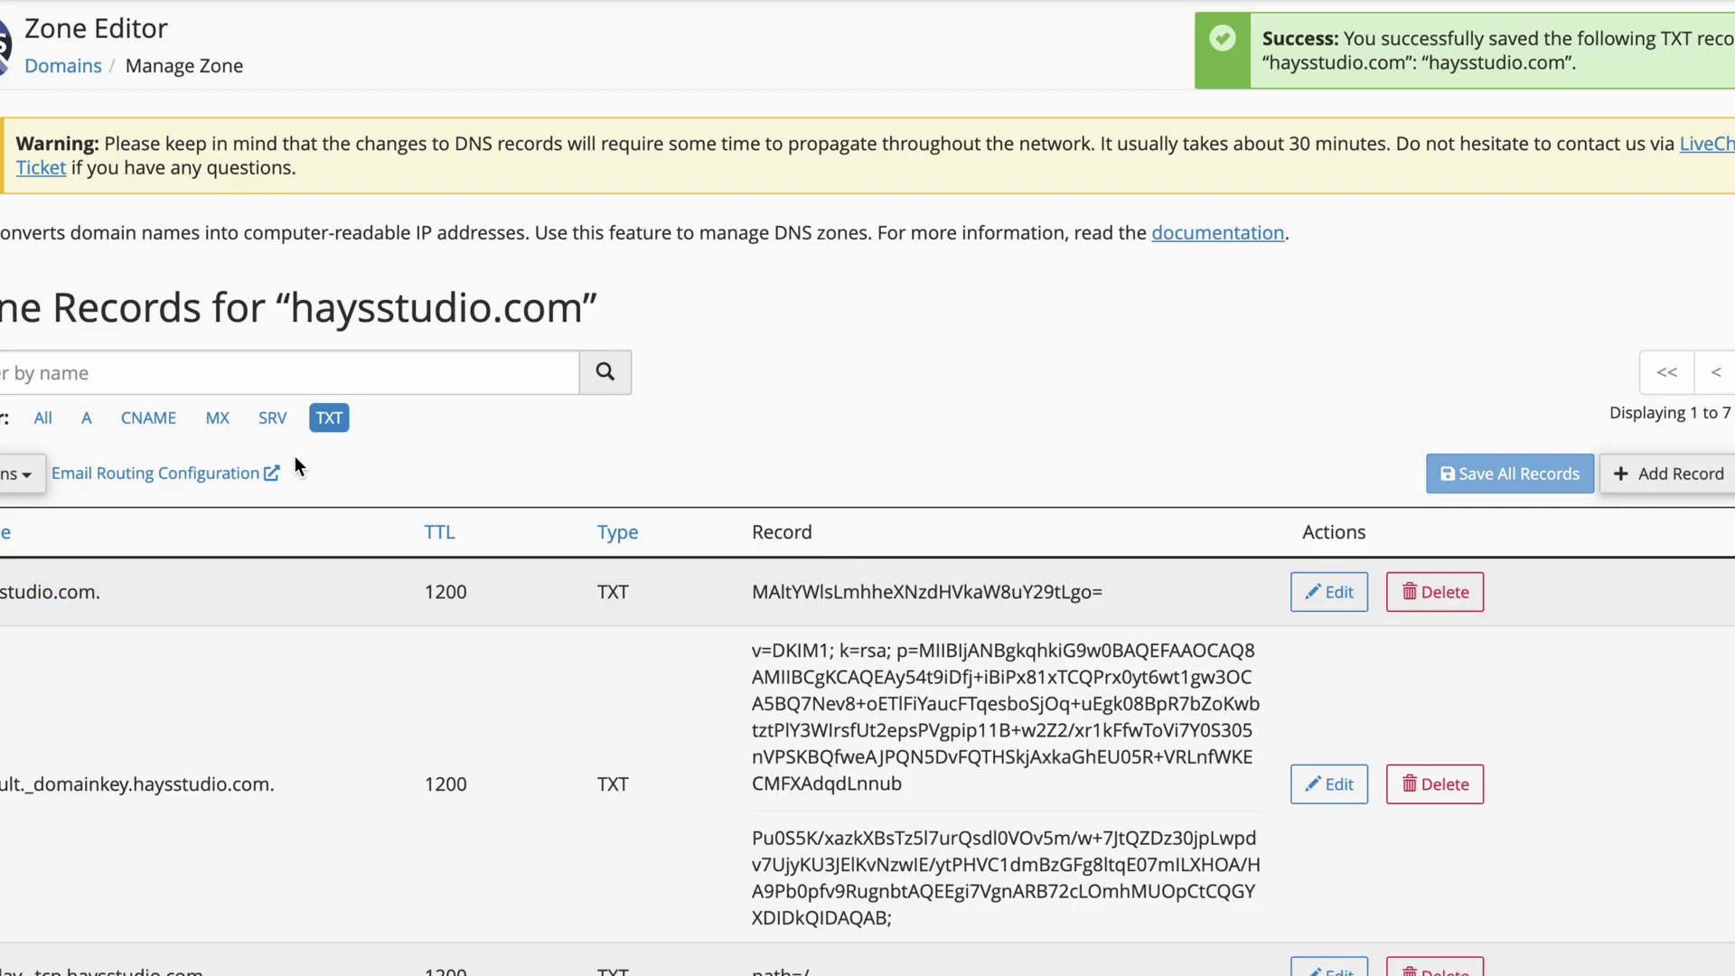
Add and save a TXT record _domainkey.haysstudio.com with value t=y; o=~; copied from Pardot
{"action": "left_click", "coordinate": [1658, 479]}
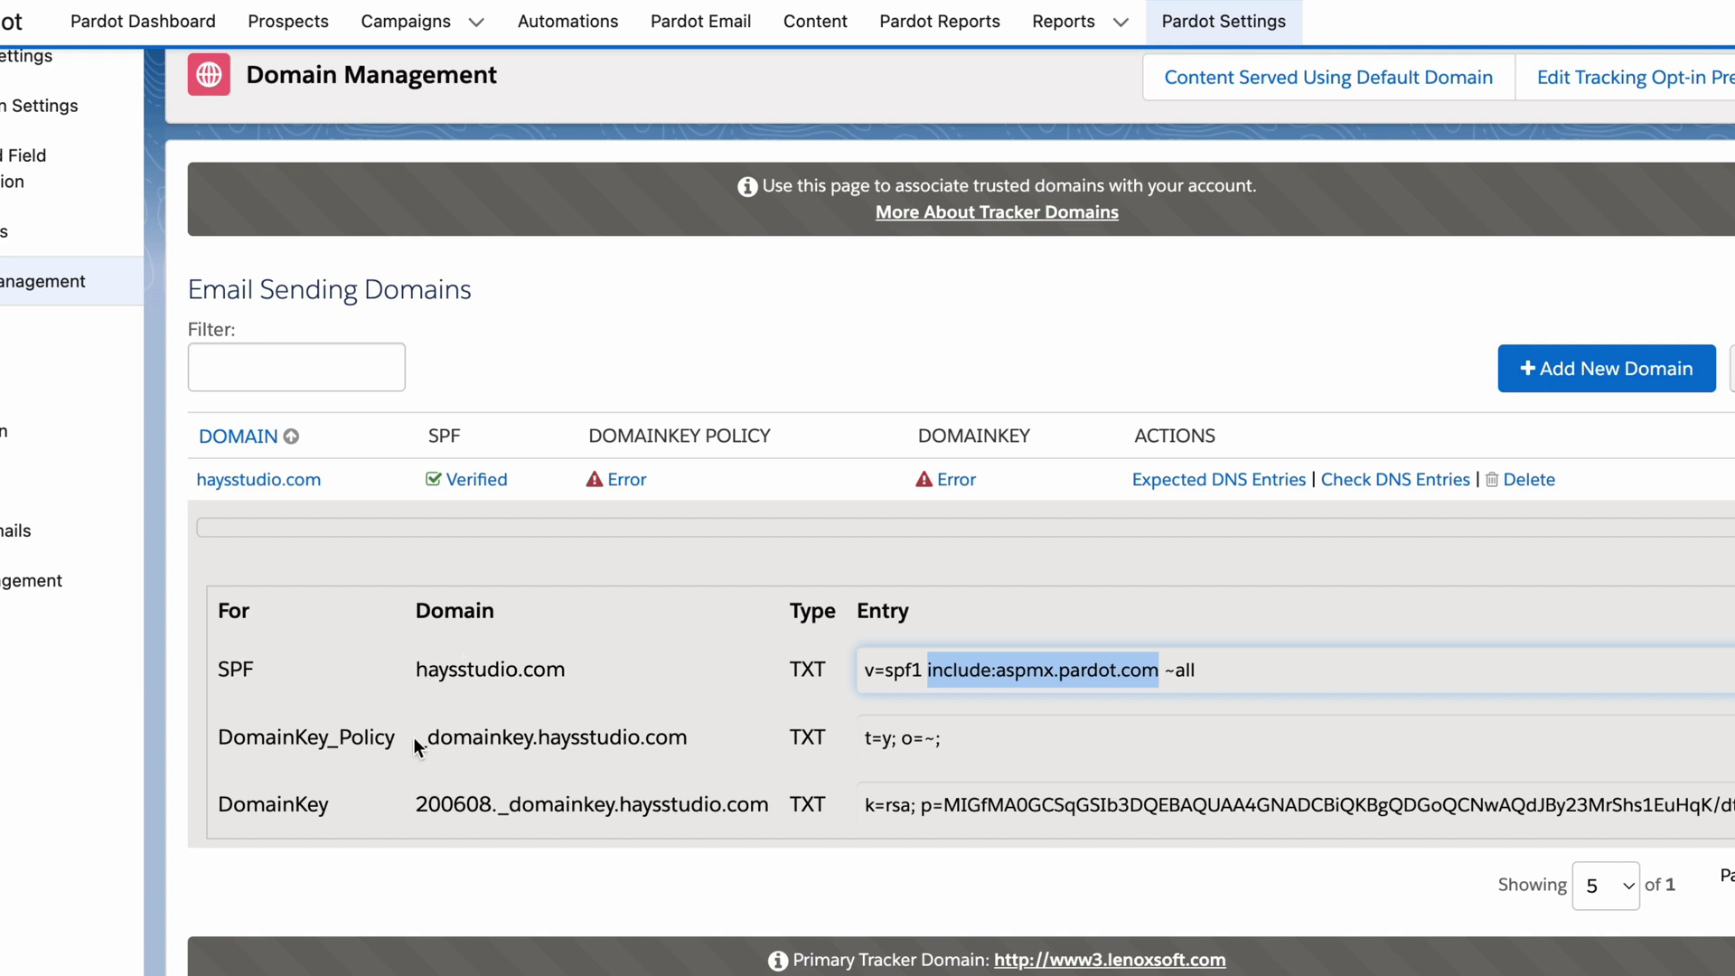
{"action": "left_click_drag", "start_coordinate": [413, 736], "coordinate": [533, 746]}
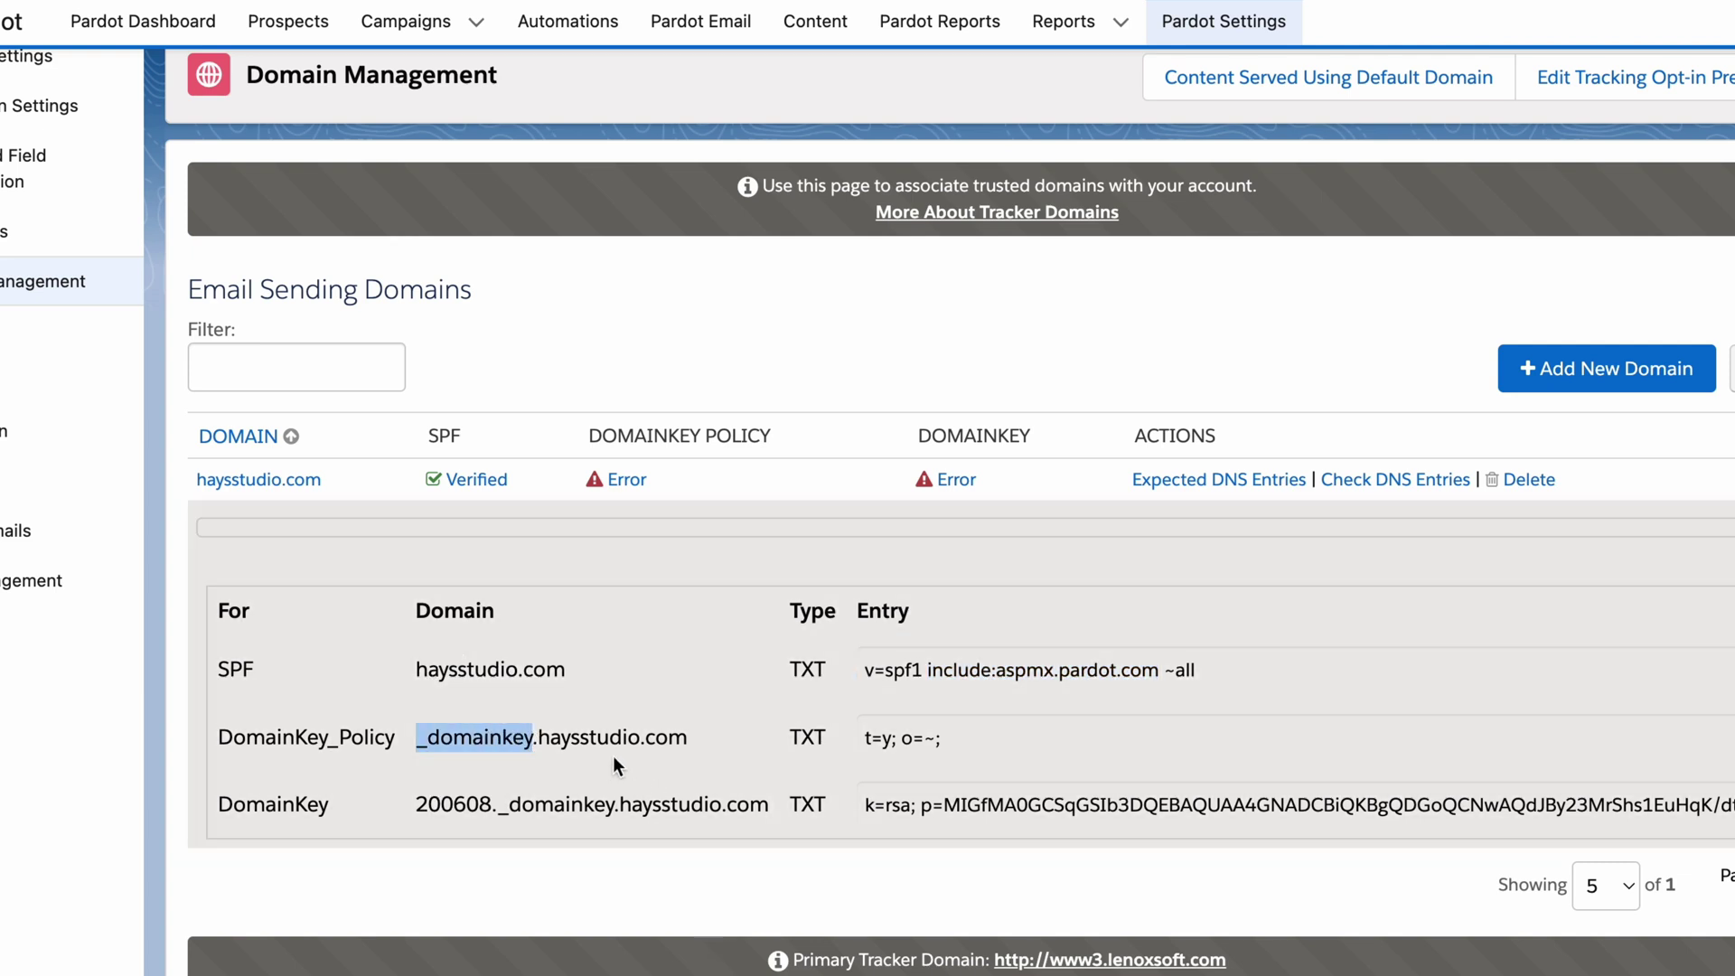
{"action": "triple_click", "coordinate": [592, 746]}
{"action": "key", "text": "super+c"}
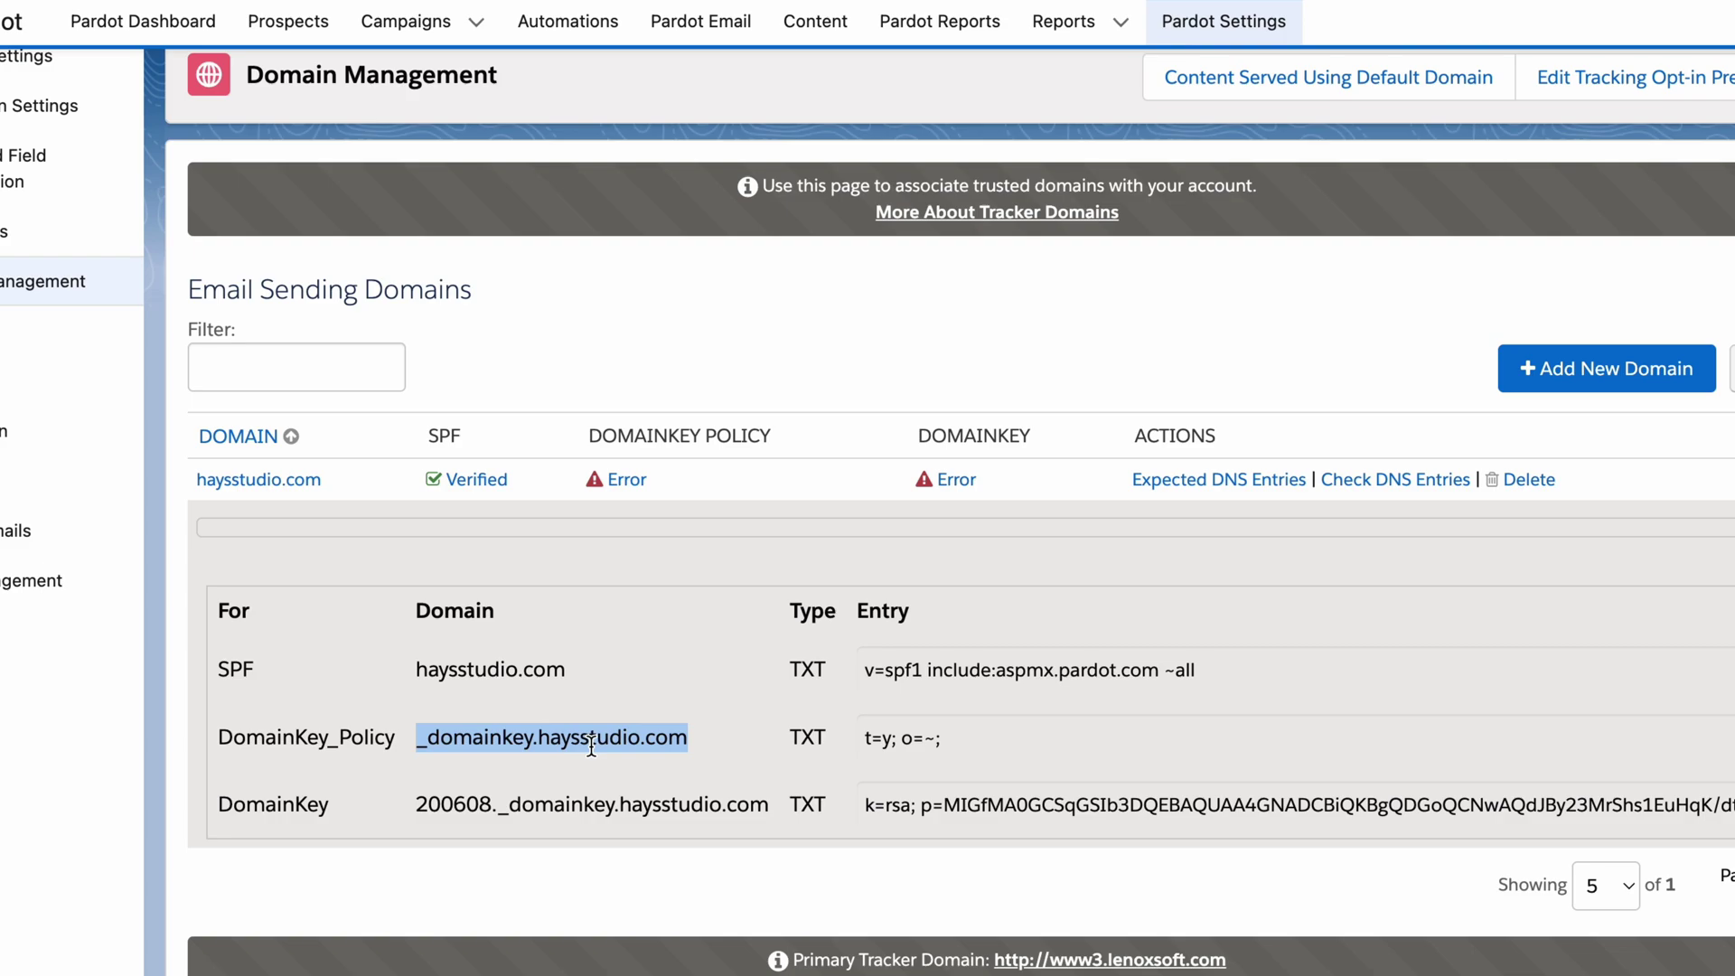
{"action": "key", "text": "super+Tab"}
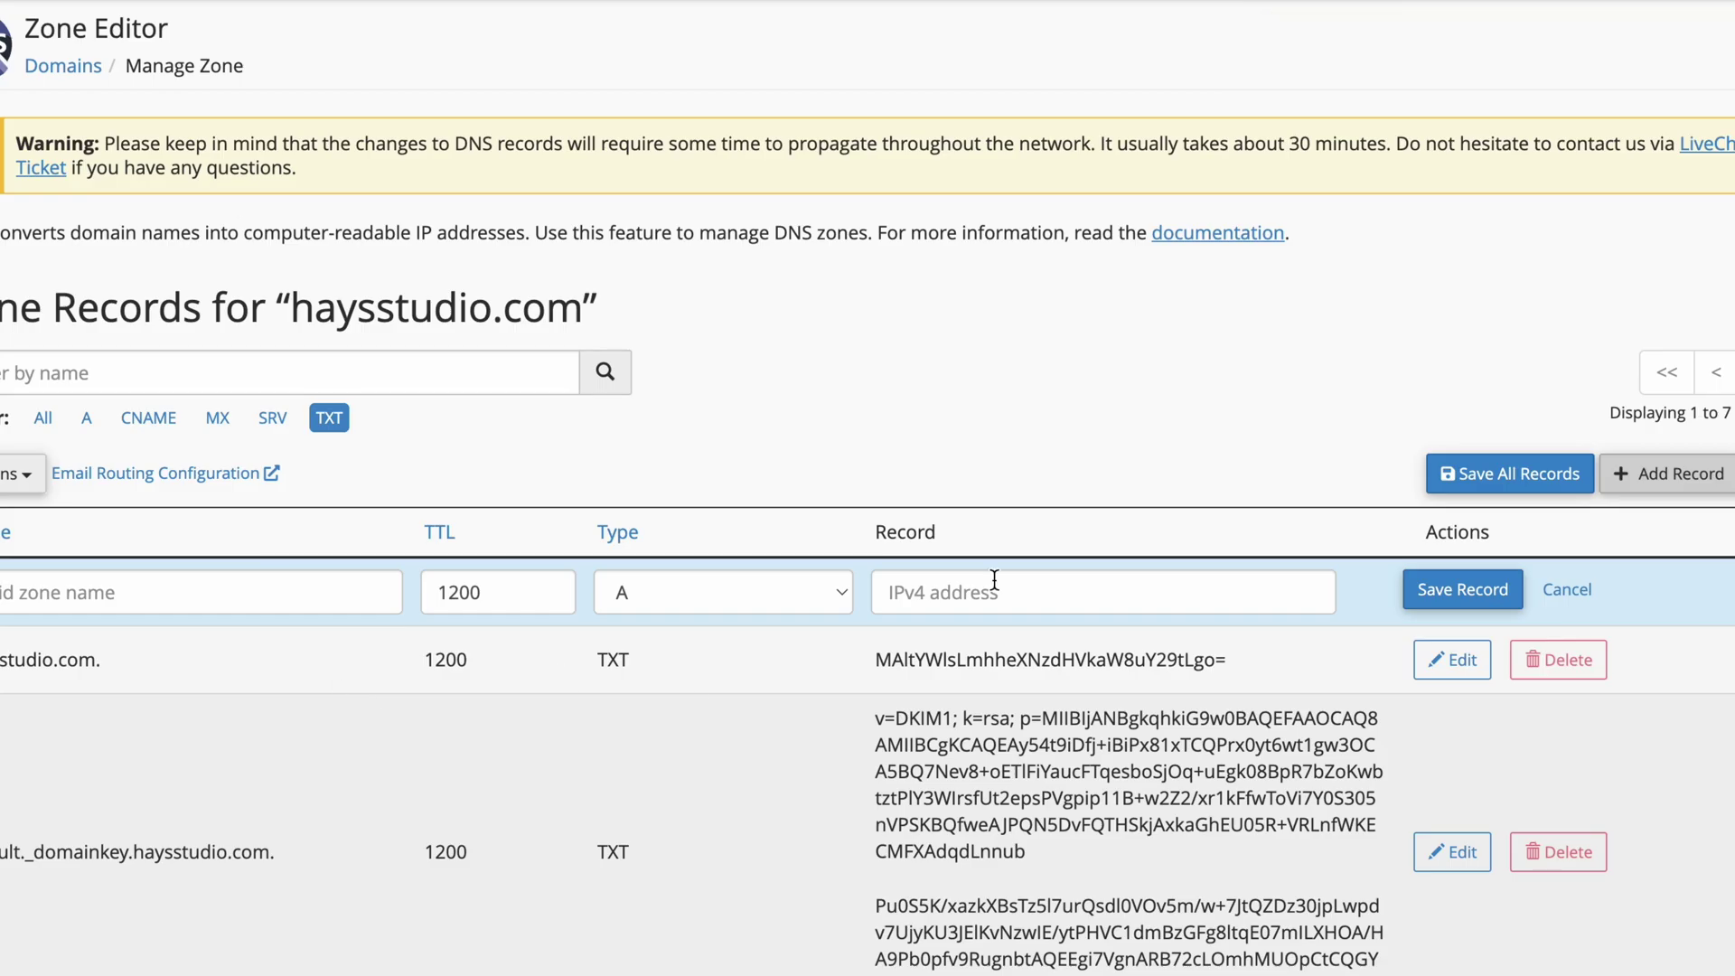
{"action": "left_click", "coordinate": [170, 588]}
{"action": "key", "text": "super+v"}
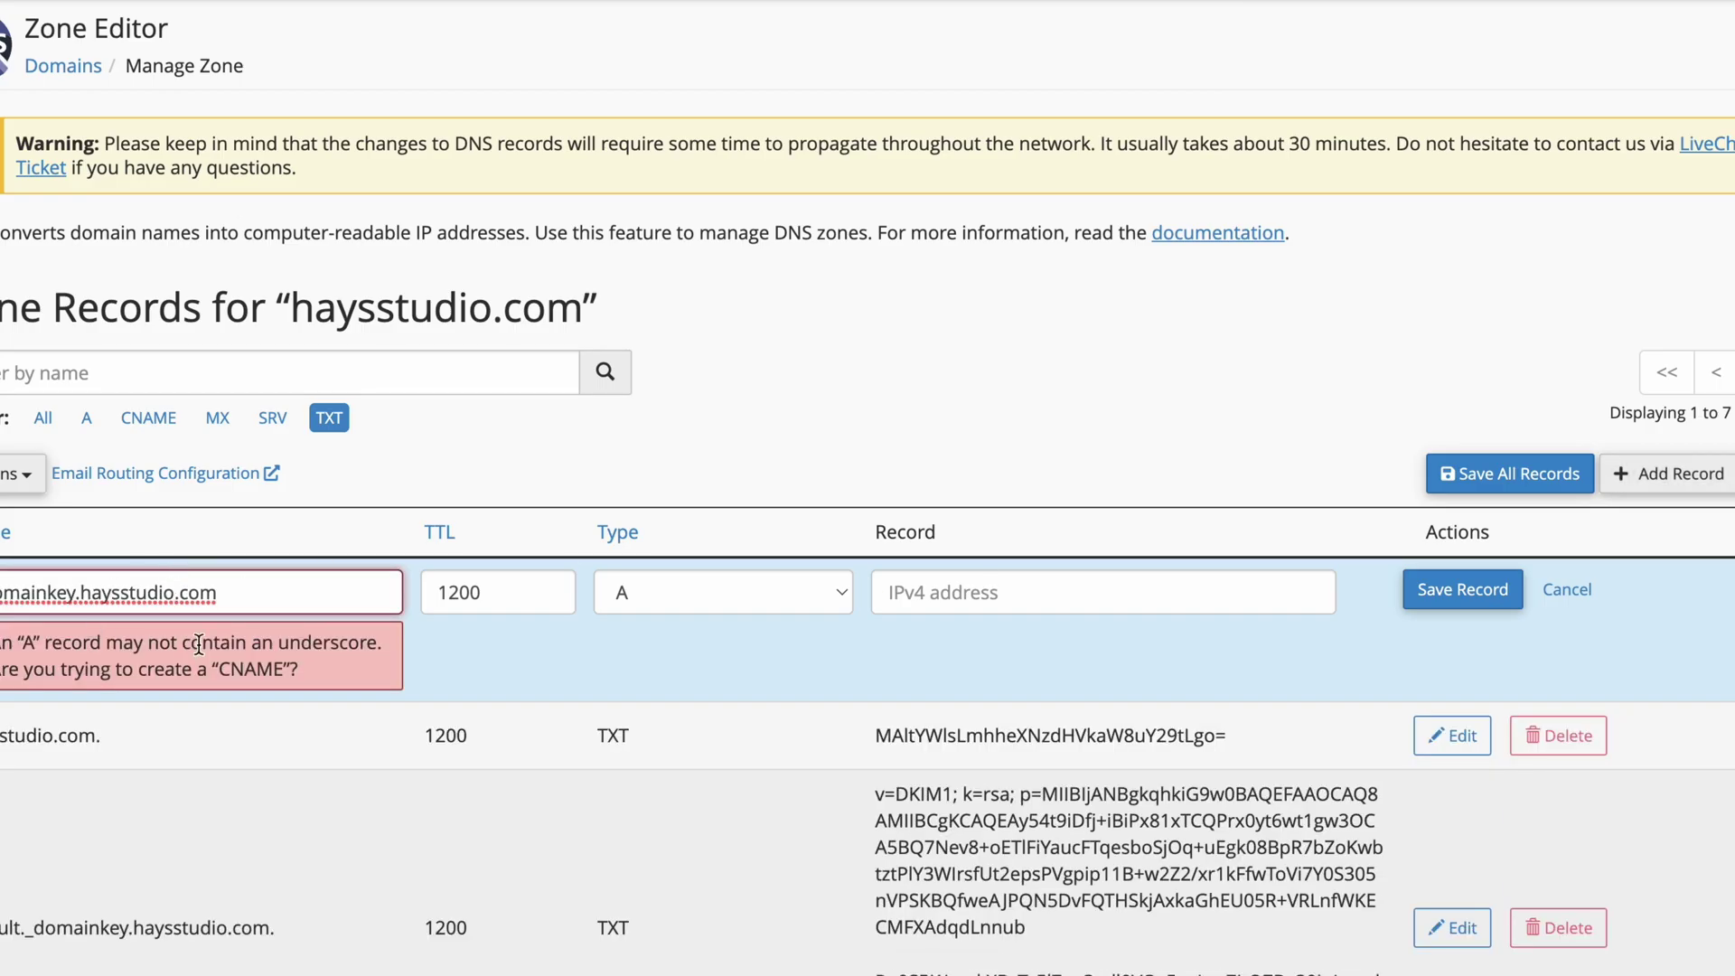
{"action": "left_click", "coordinate": [735, 600]}
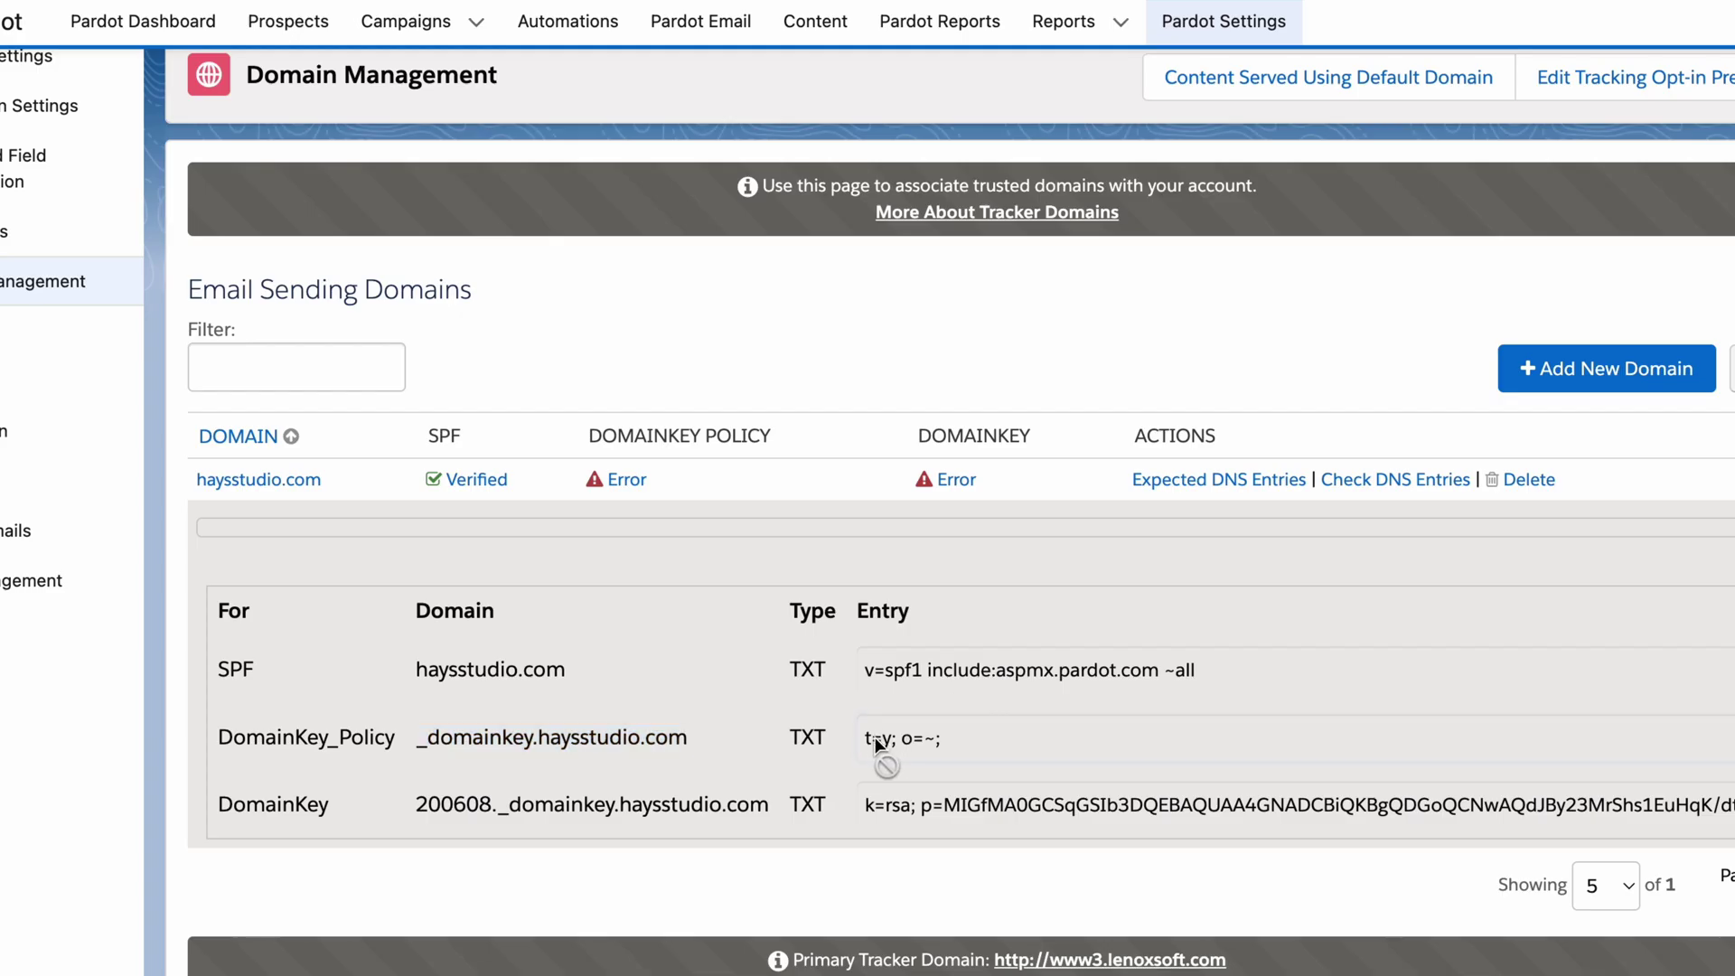
{"action": "triple_click", "coordinate": [882, 738]}
{"action": "key", "text": "ctrl+c"}
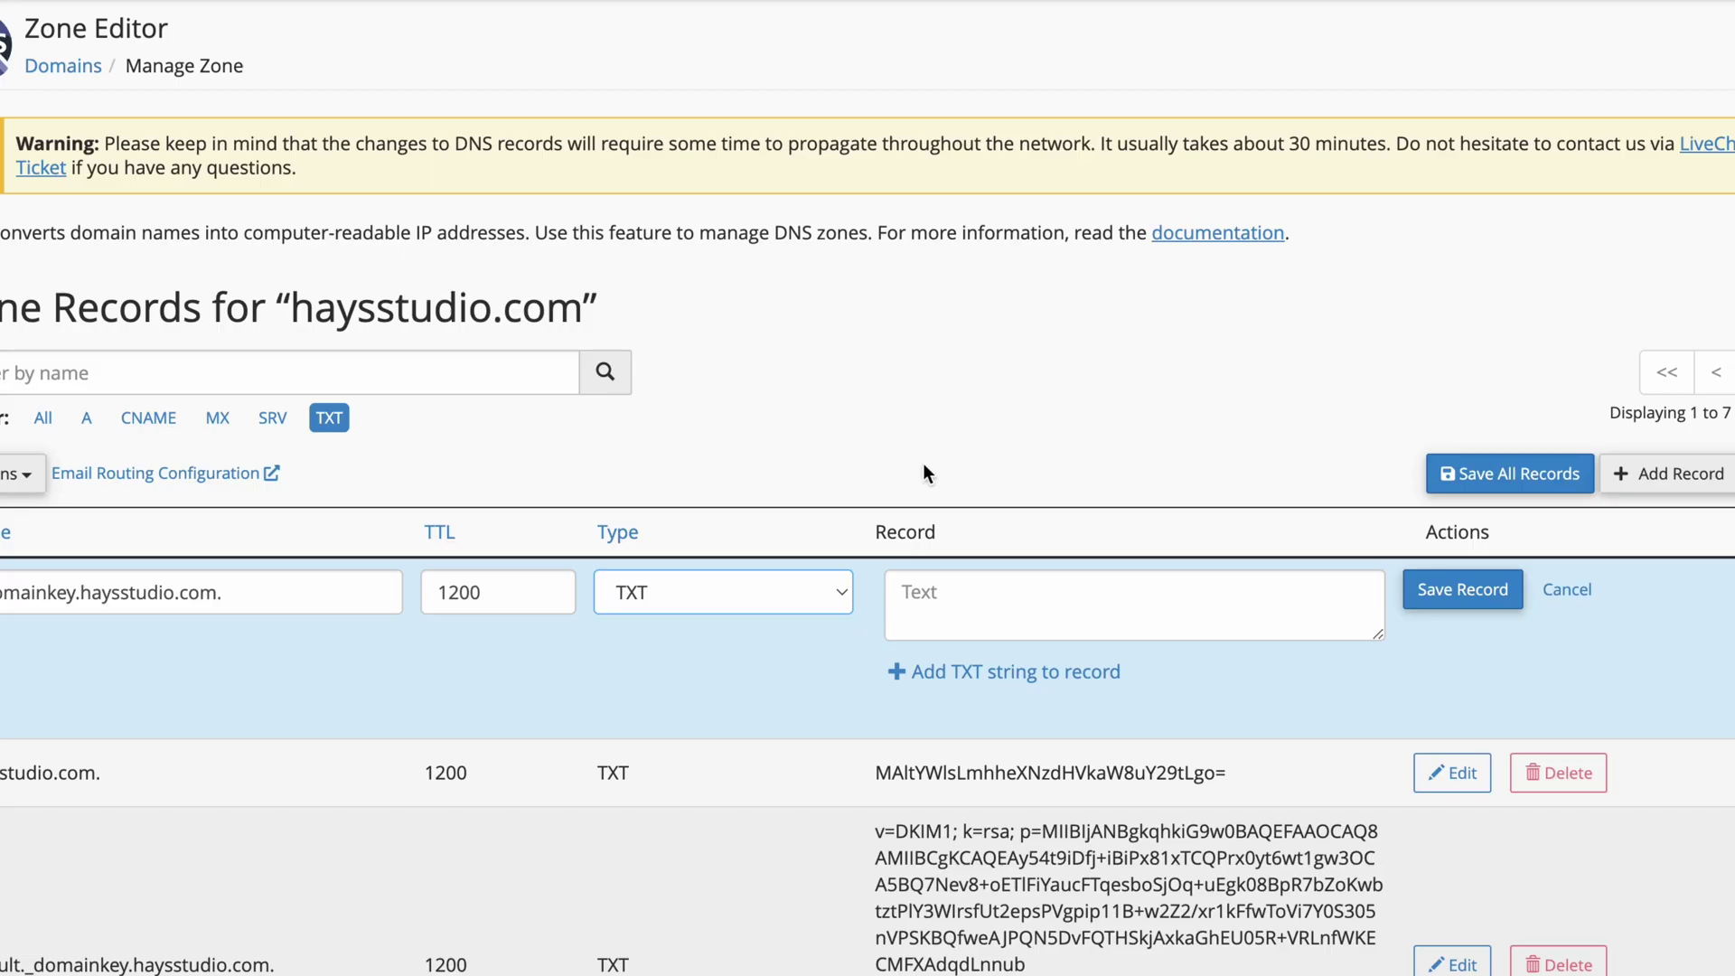
{"action": "left_click", "coordinate": [945, 593]}
{"action": "key", "text": "ctrl+v"}
{"action": "left_click", "coordinate": [1455, 595]}
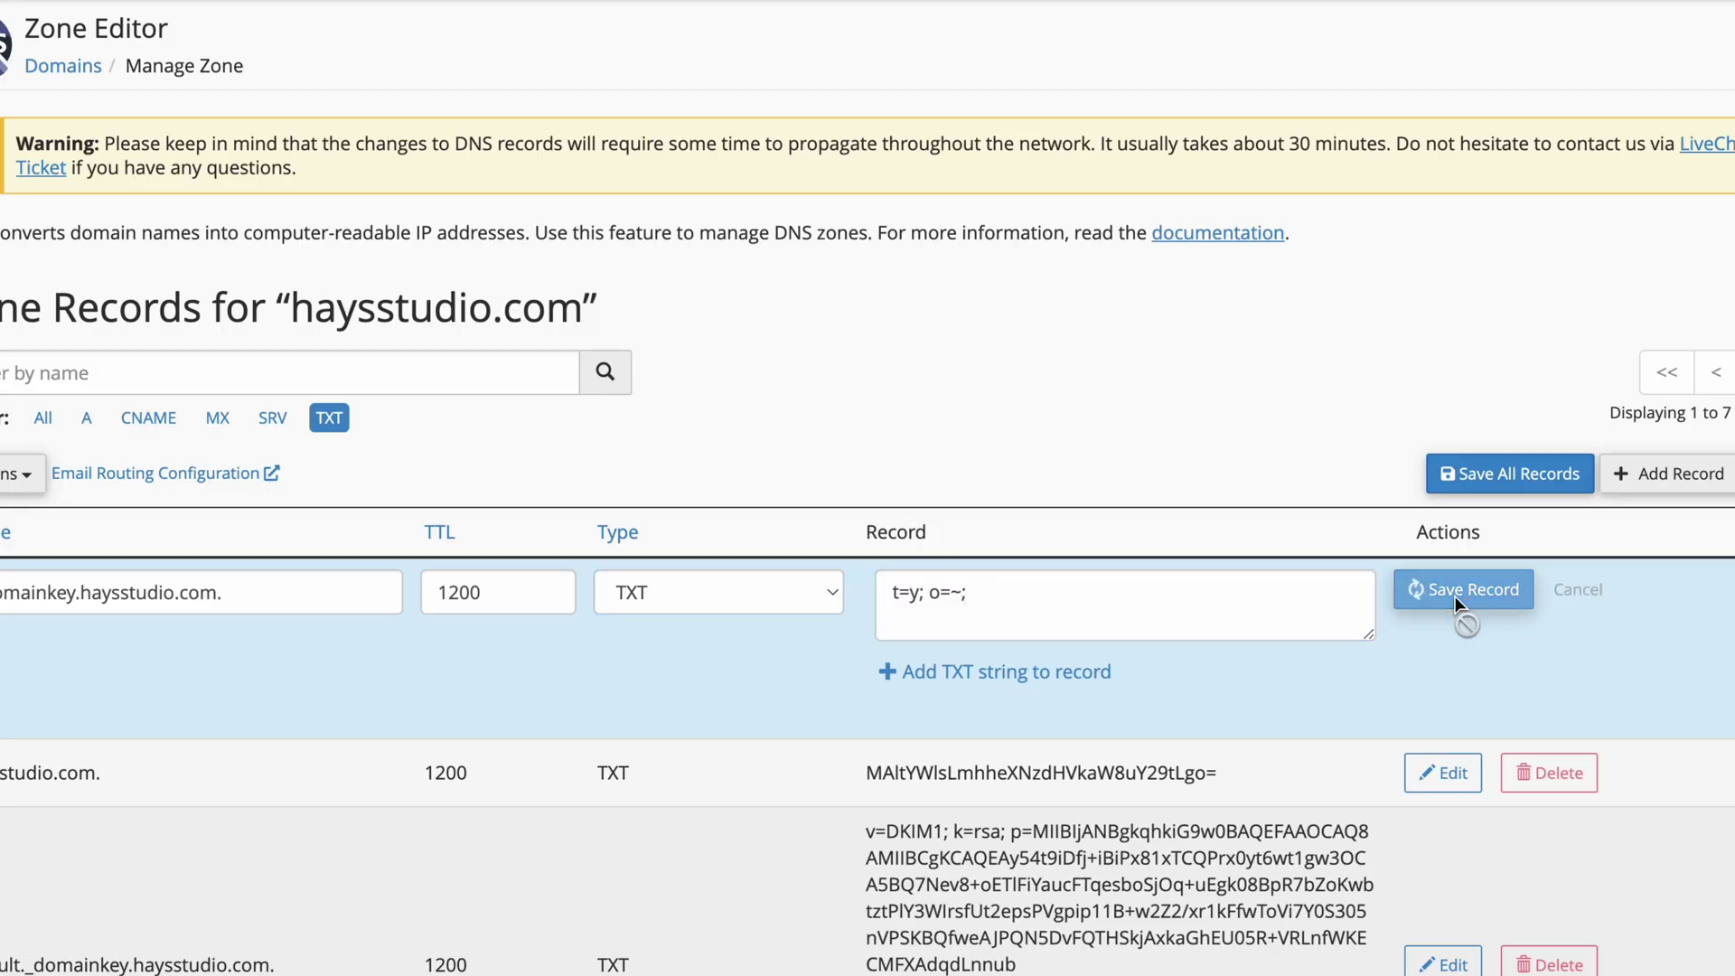
{"action": "left_click", "coordinate": [1671, 473]}
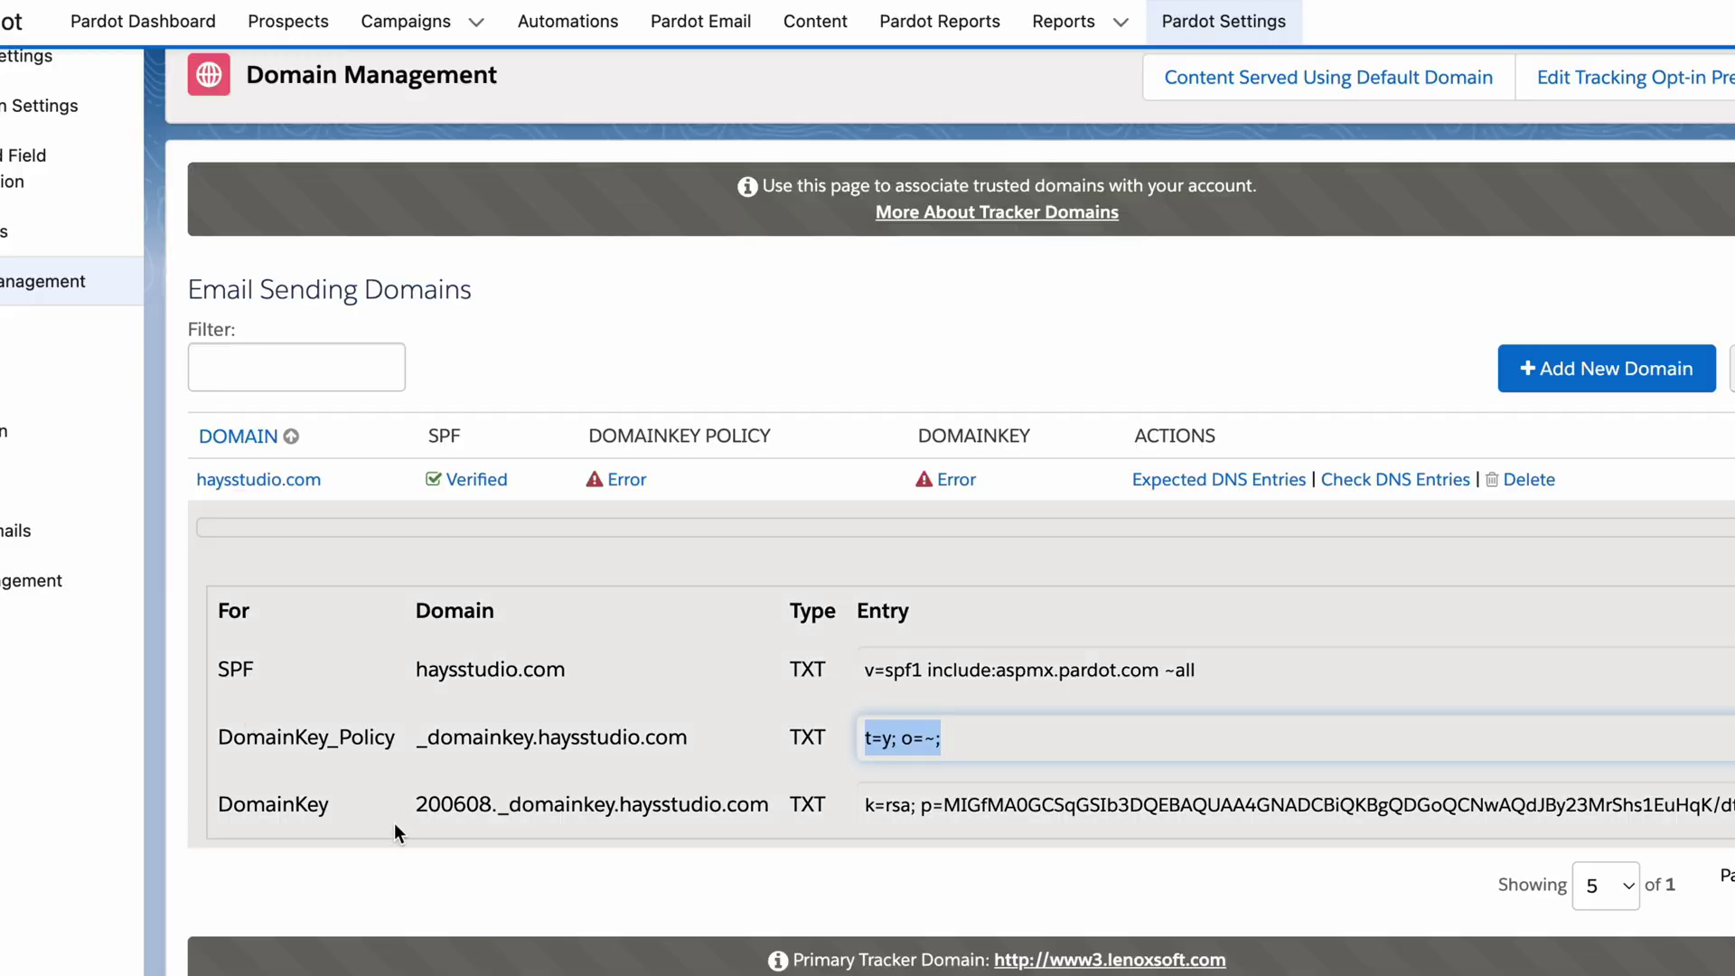
Add and save a TXT record 200608._domainkey.haysstudio.com holding Pardot's k=rsa DKIM public key
{"action": "left_click_drag", "start_coordinate": [416, 804], "coordinate": [769, 804]}
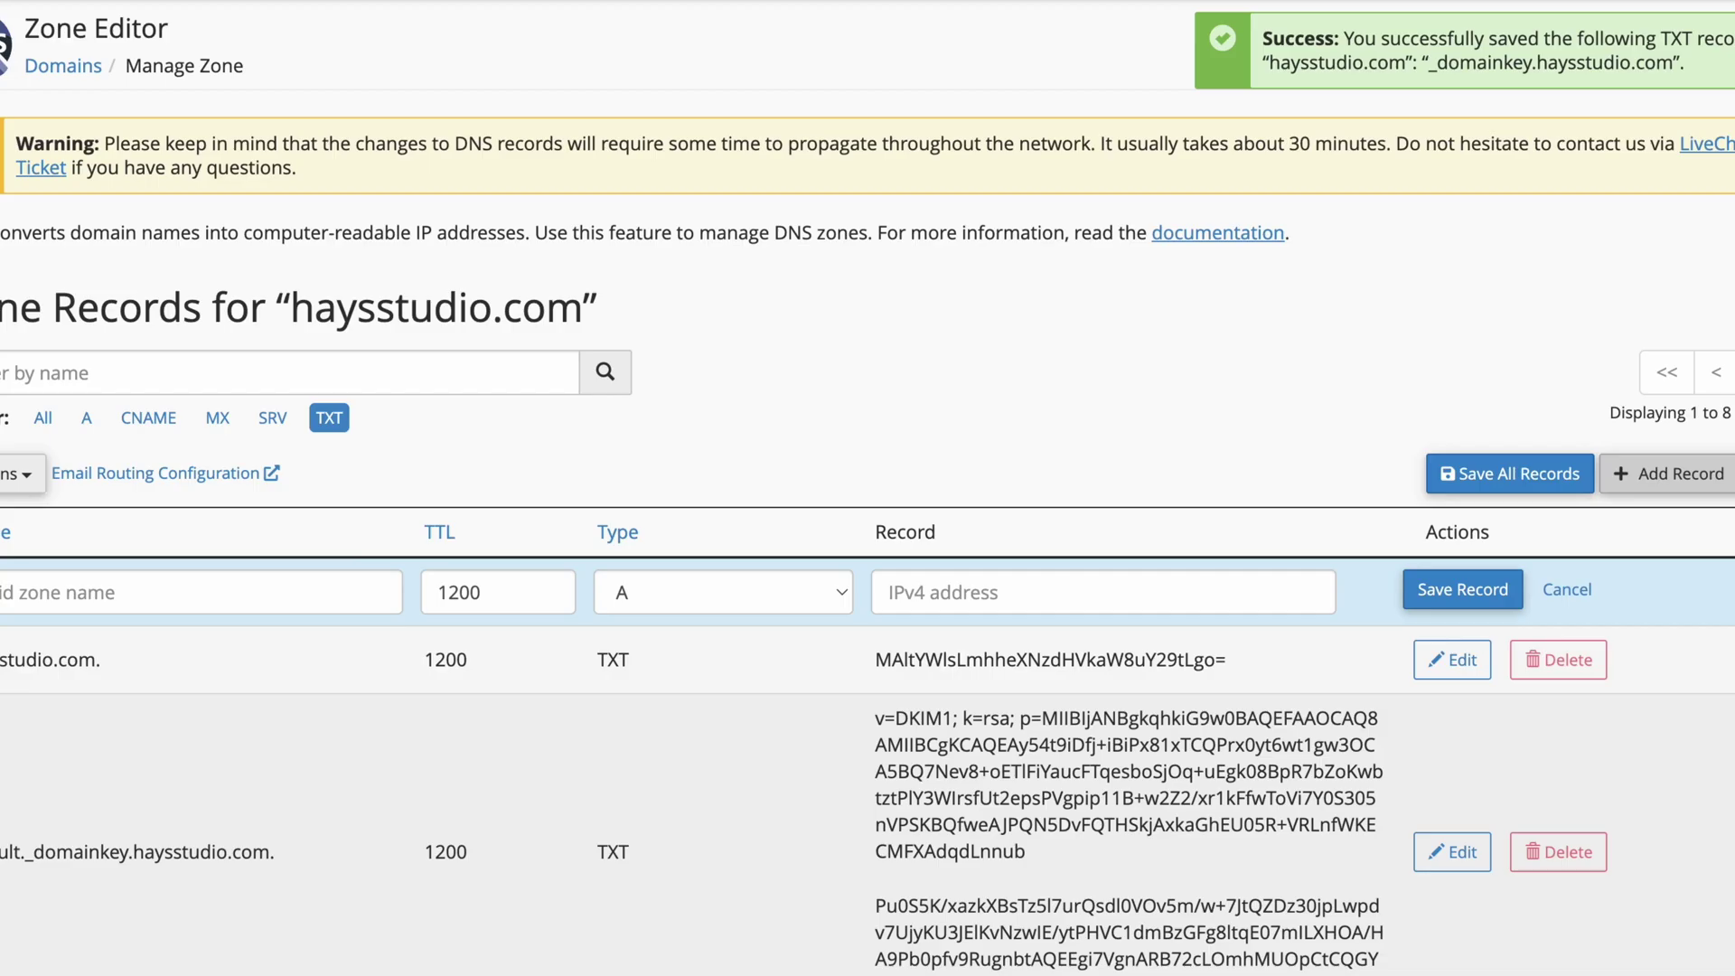
{"action": "type", "text": "200608._domainkey.haysstudio.com."}
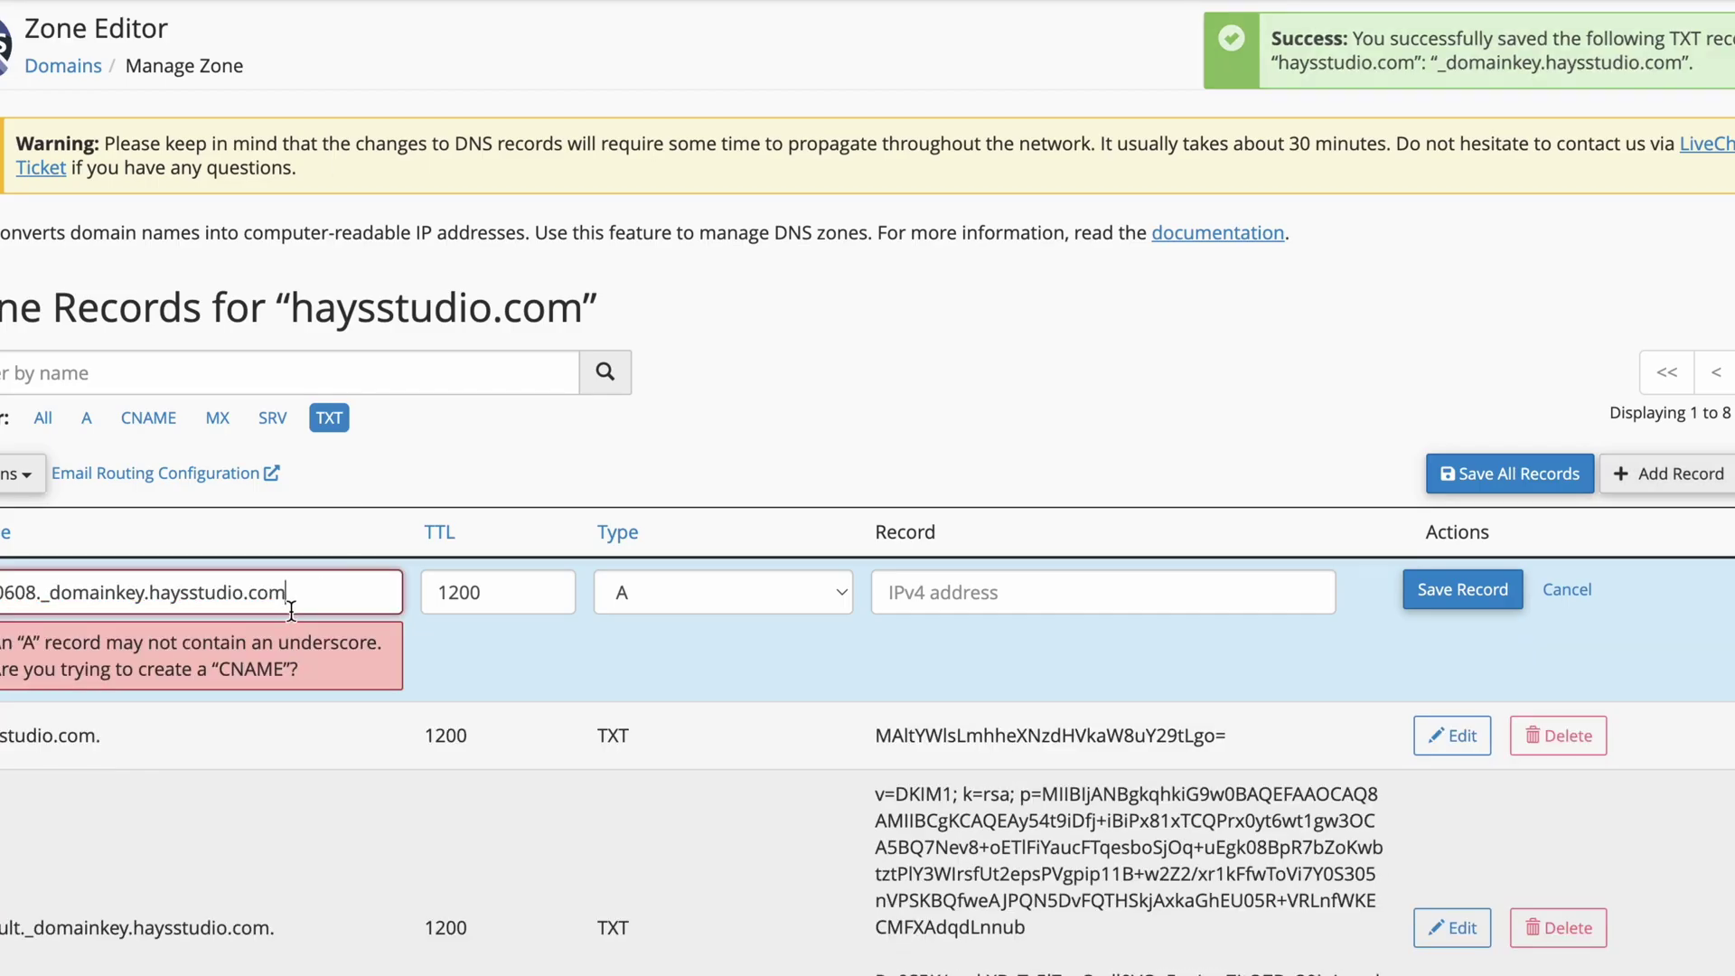
{"action": "left_click", "coordinate": [718, 592]}
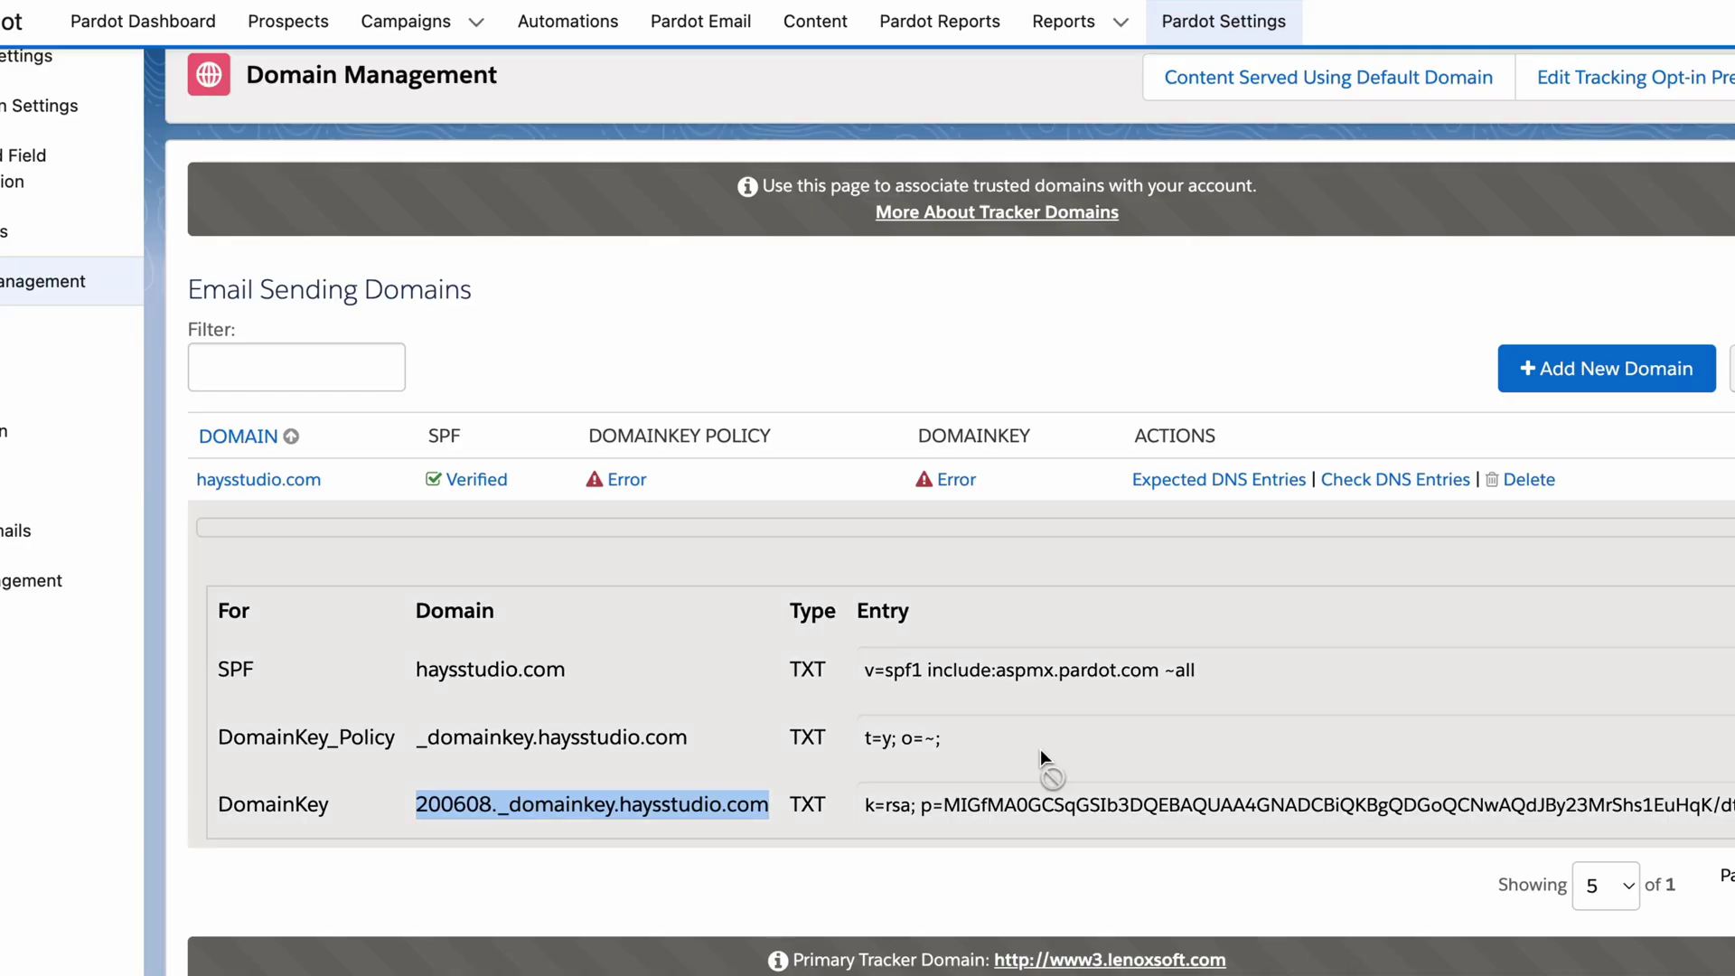
{"action": "left_click", "coordinate": [889, 801]}
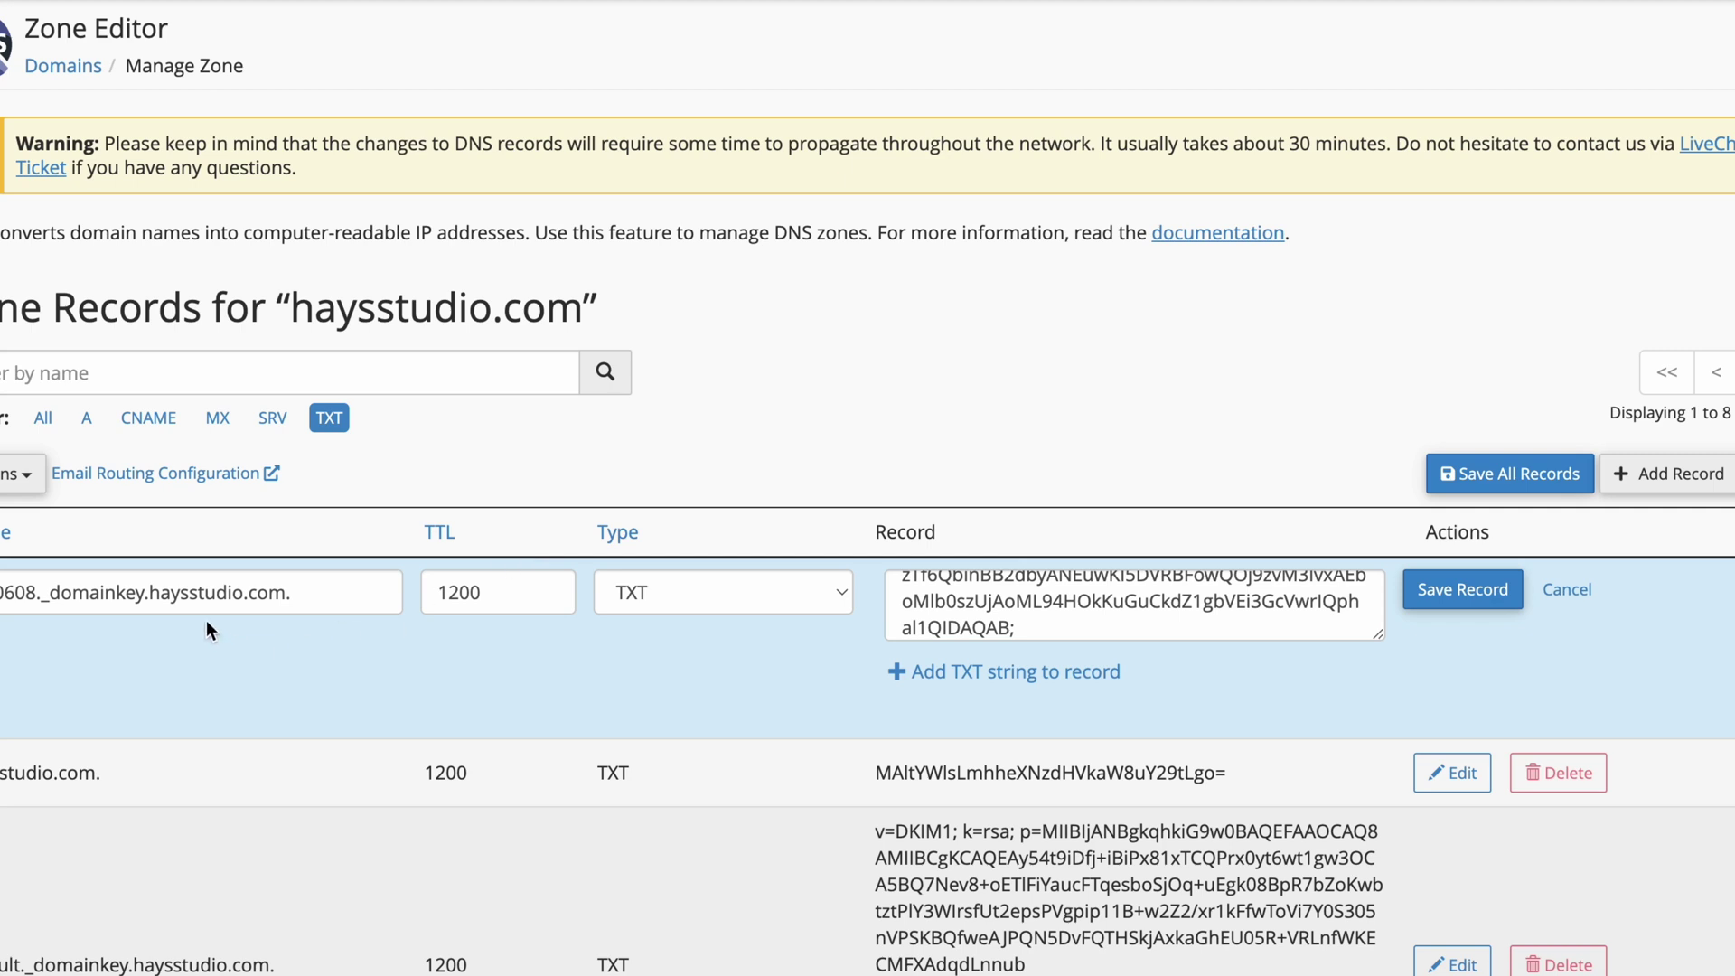
{"action": "triple_click", "coordinate": [301, 592]}
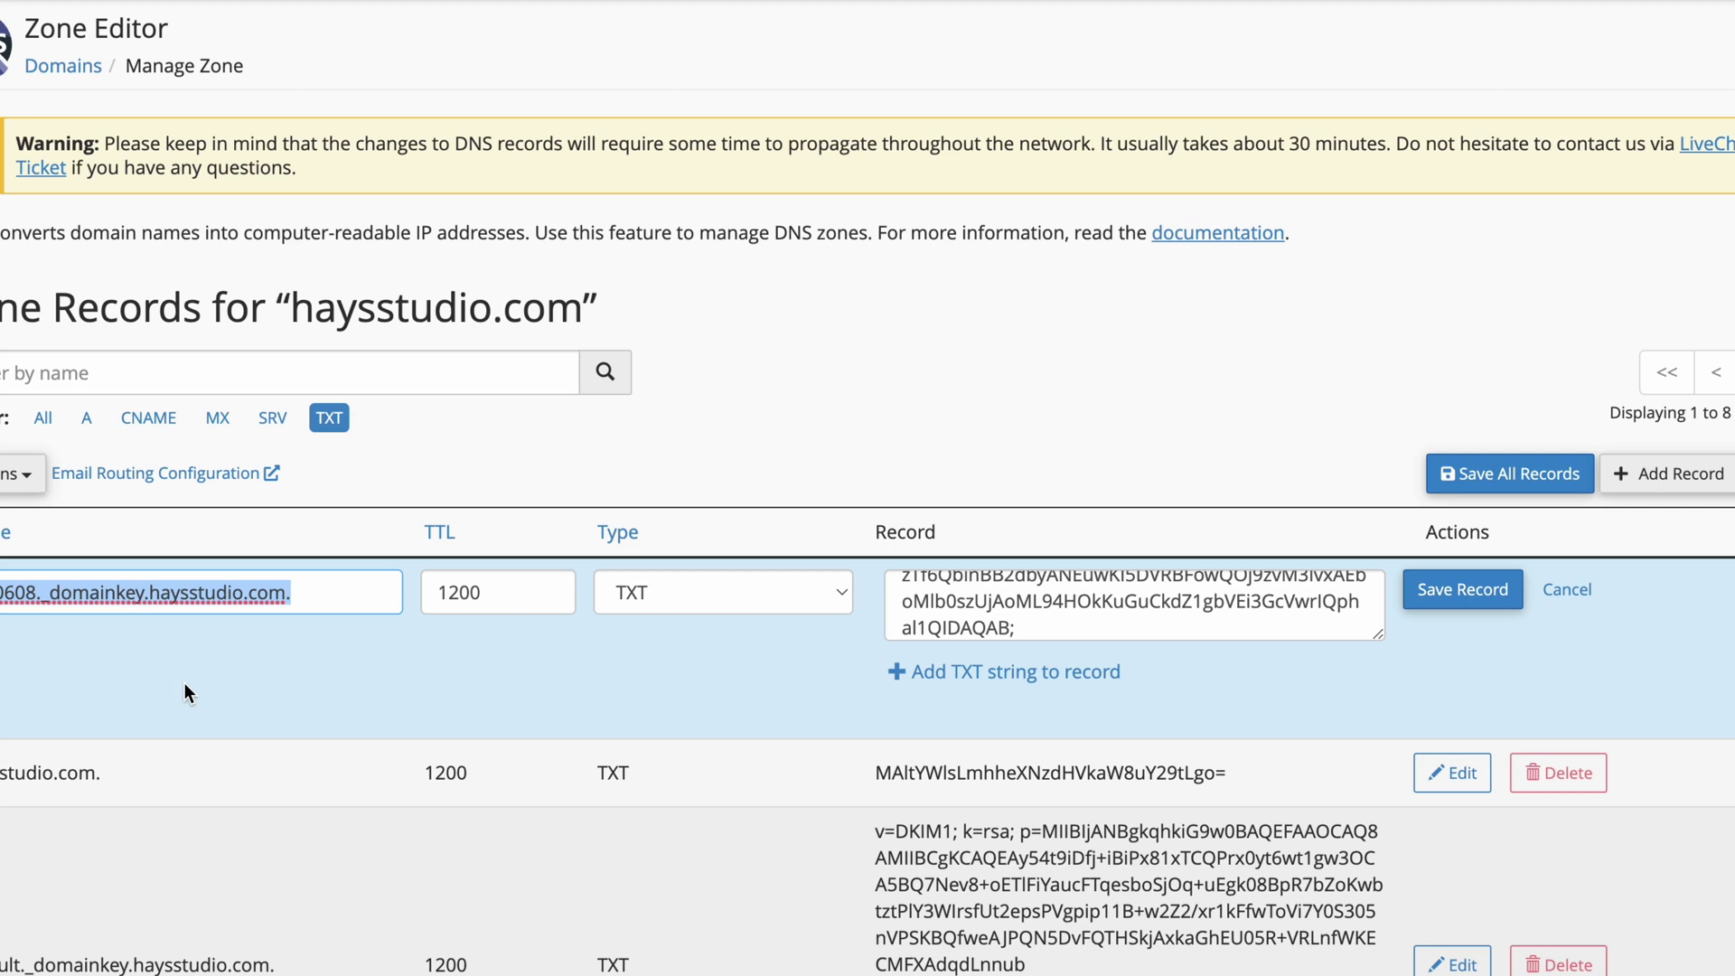
{"action": "left_click_drag", "start_coordinate": [1, 593], "coordinate": [142, 598]}
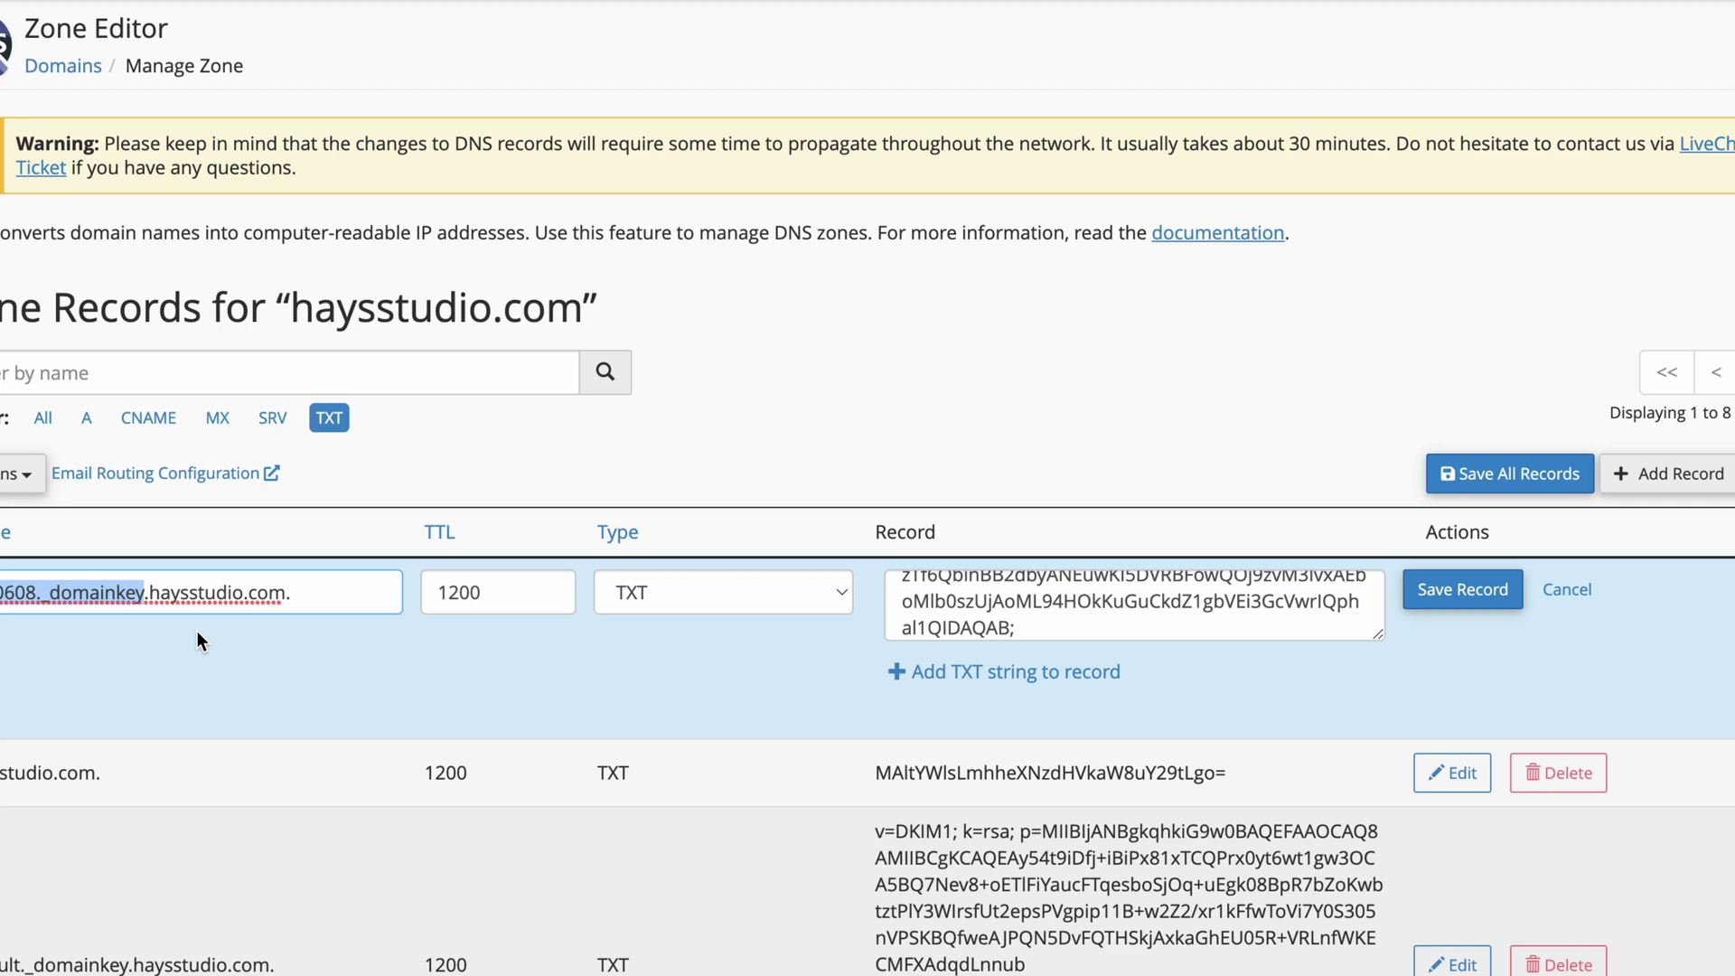
{"action": "left_click", "coordinate": [1456, 587]}
{"action": "scroll", "coordinate": [783, 802], "scroll_direction": "down", "scroll_amount": 6}
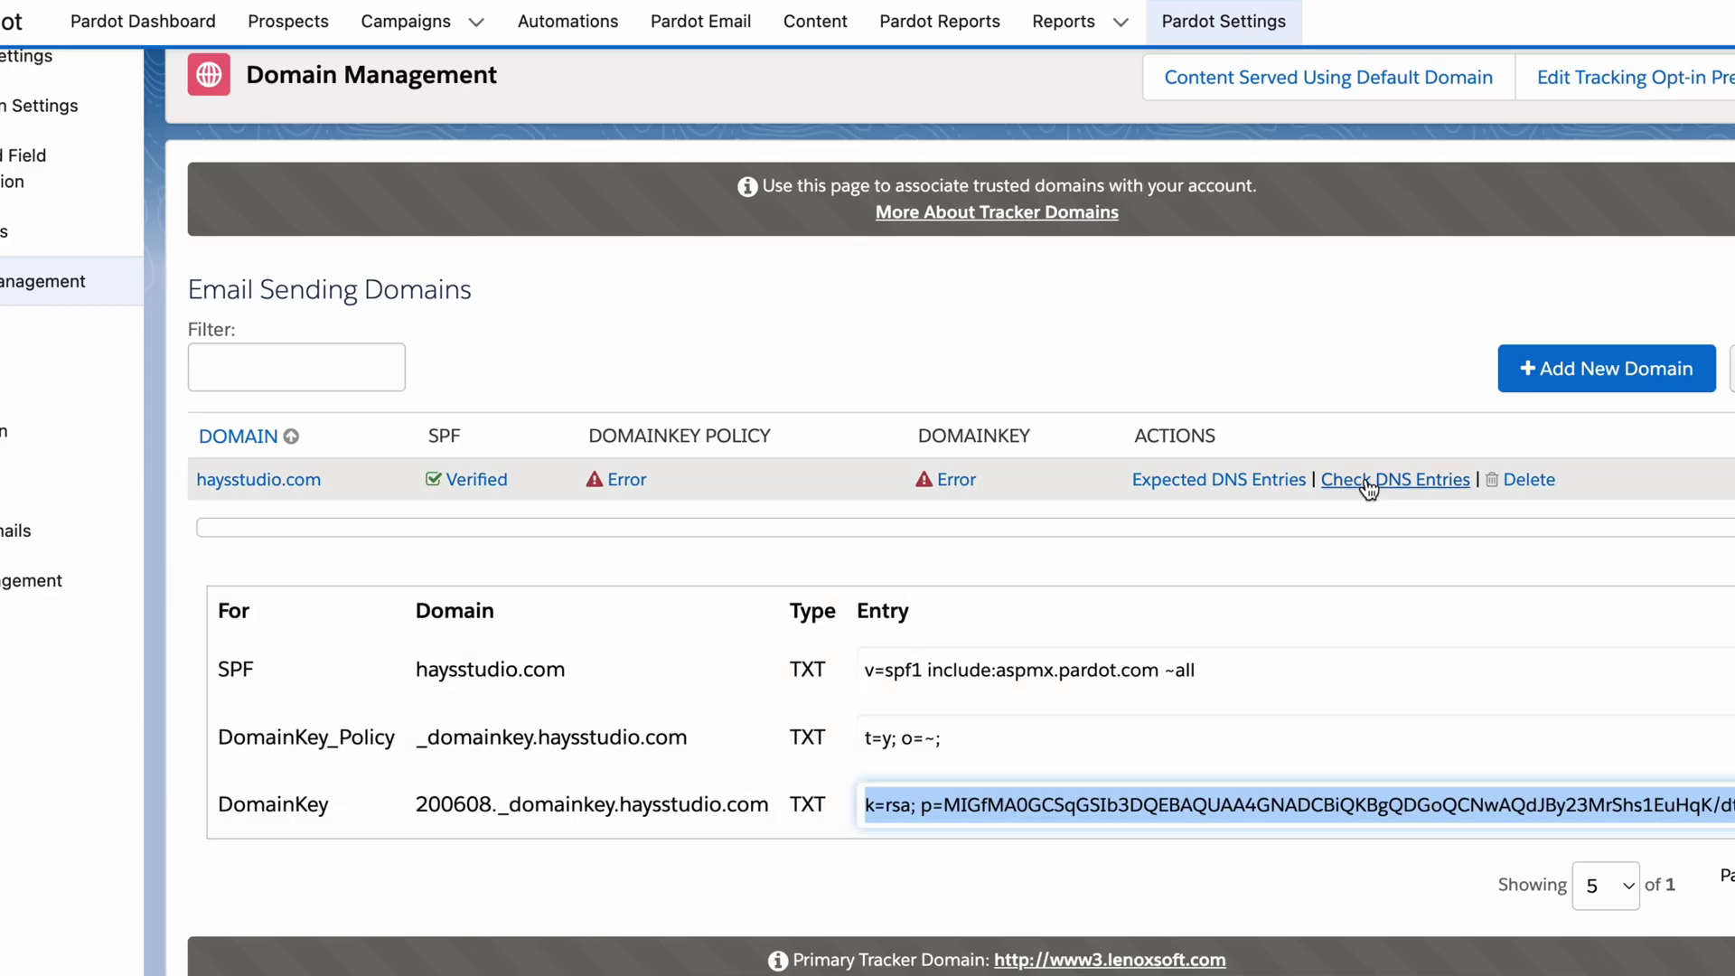
Recheck haysstudio.com's DNS: DomainKey Policy now verified alongside SPF, DomainKey still showing Error
{"action": "left_click", "coordinate": [1368, 479]}
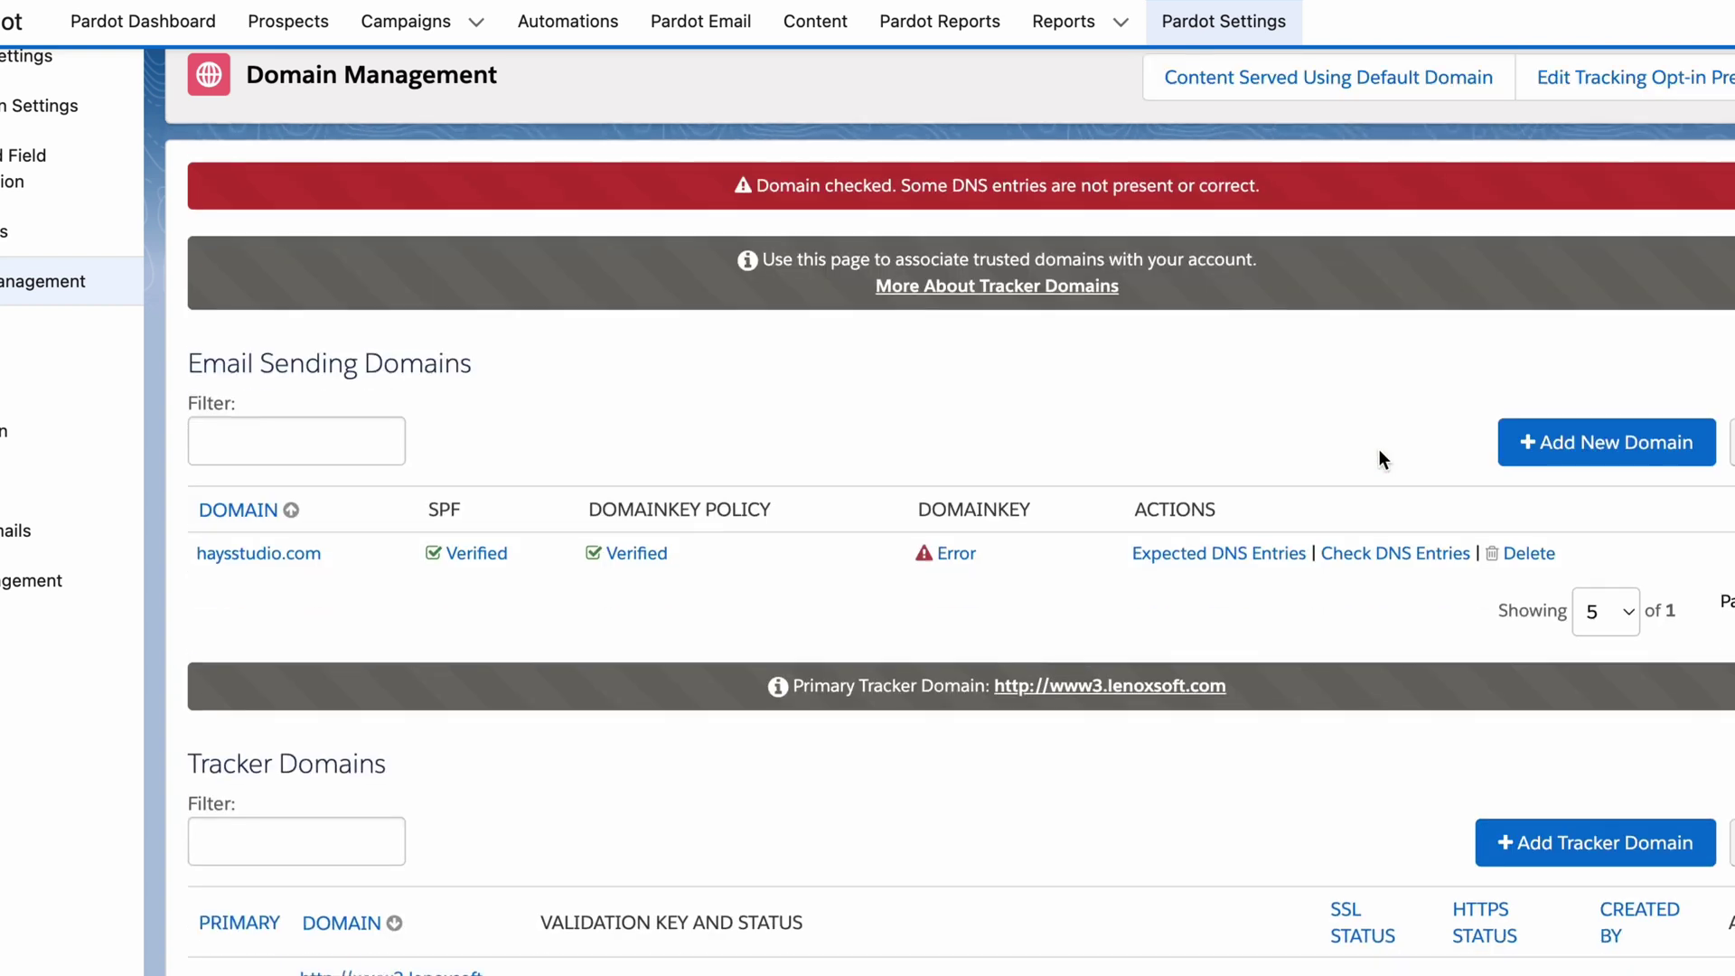
{"action": "double_click", "coordinate": [638, 552]}
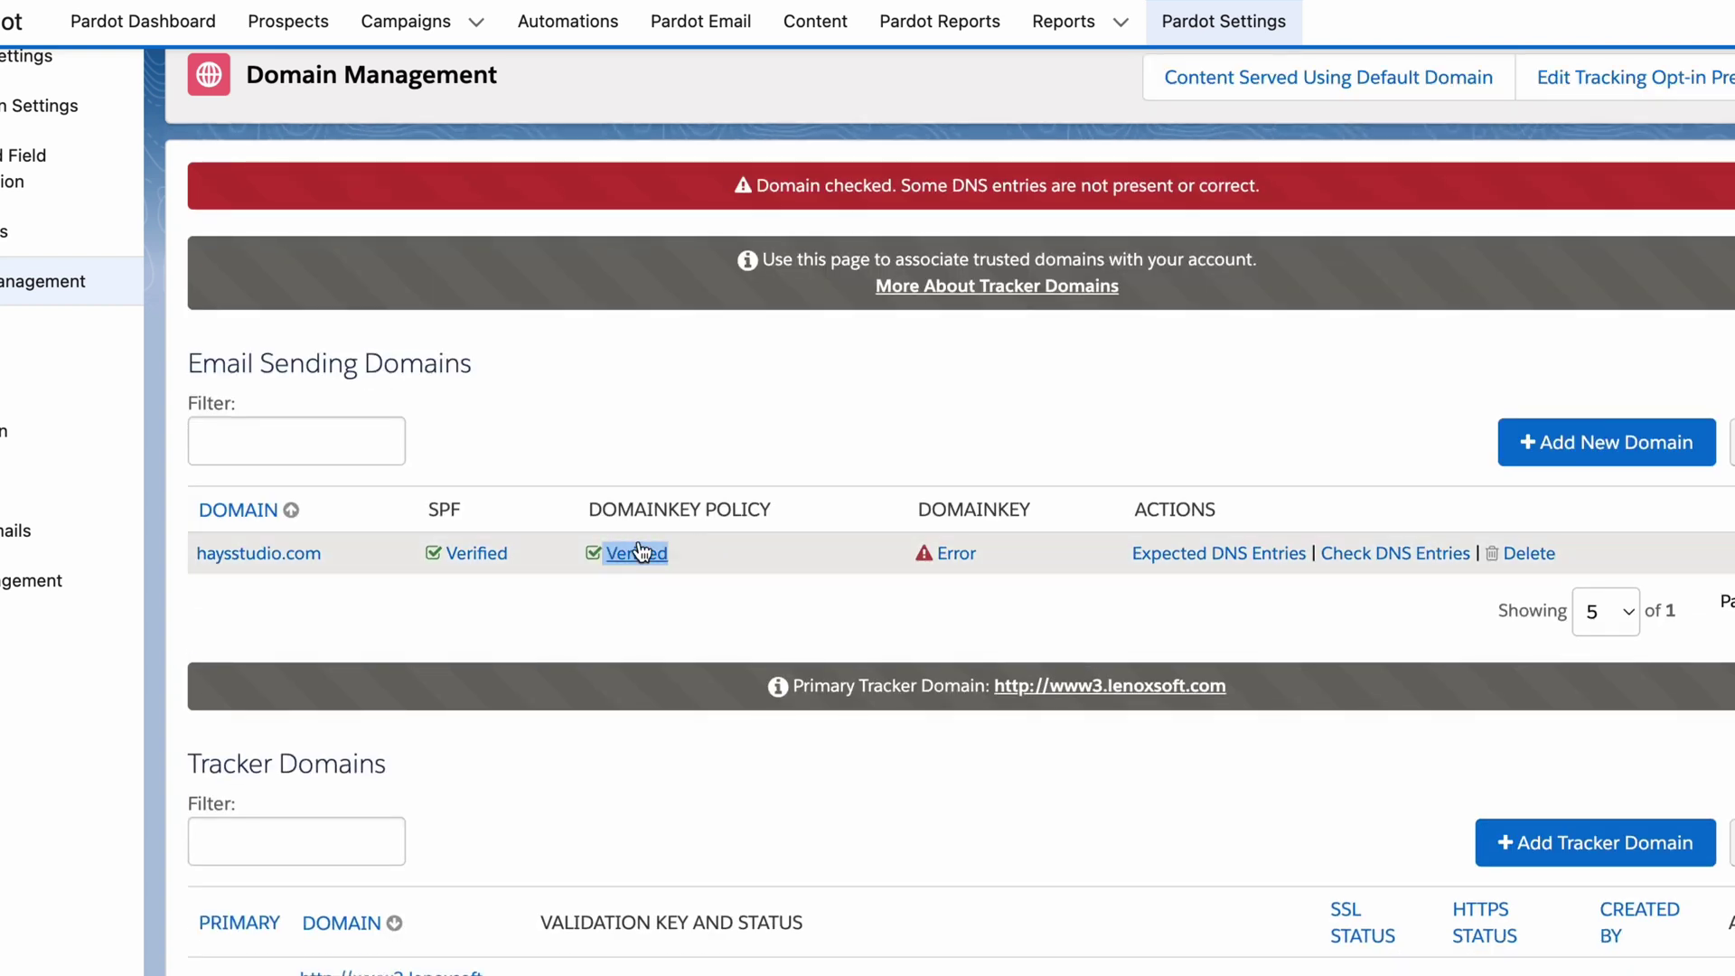
{"action": "double_click", "coordinate": [951, 553]}
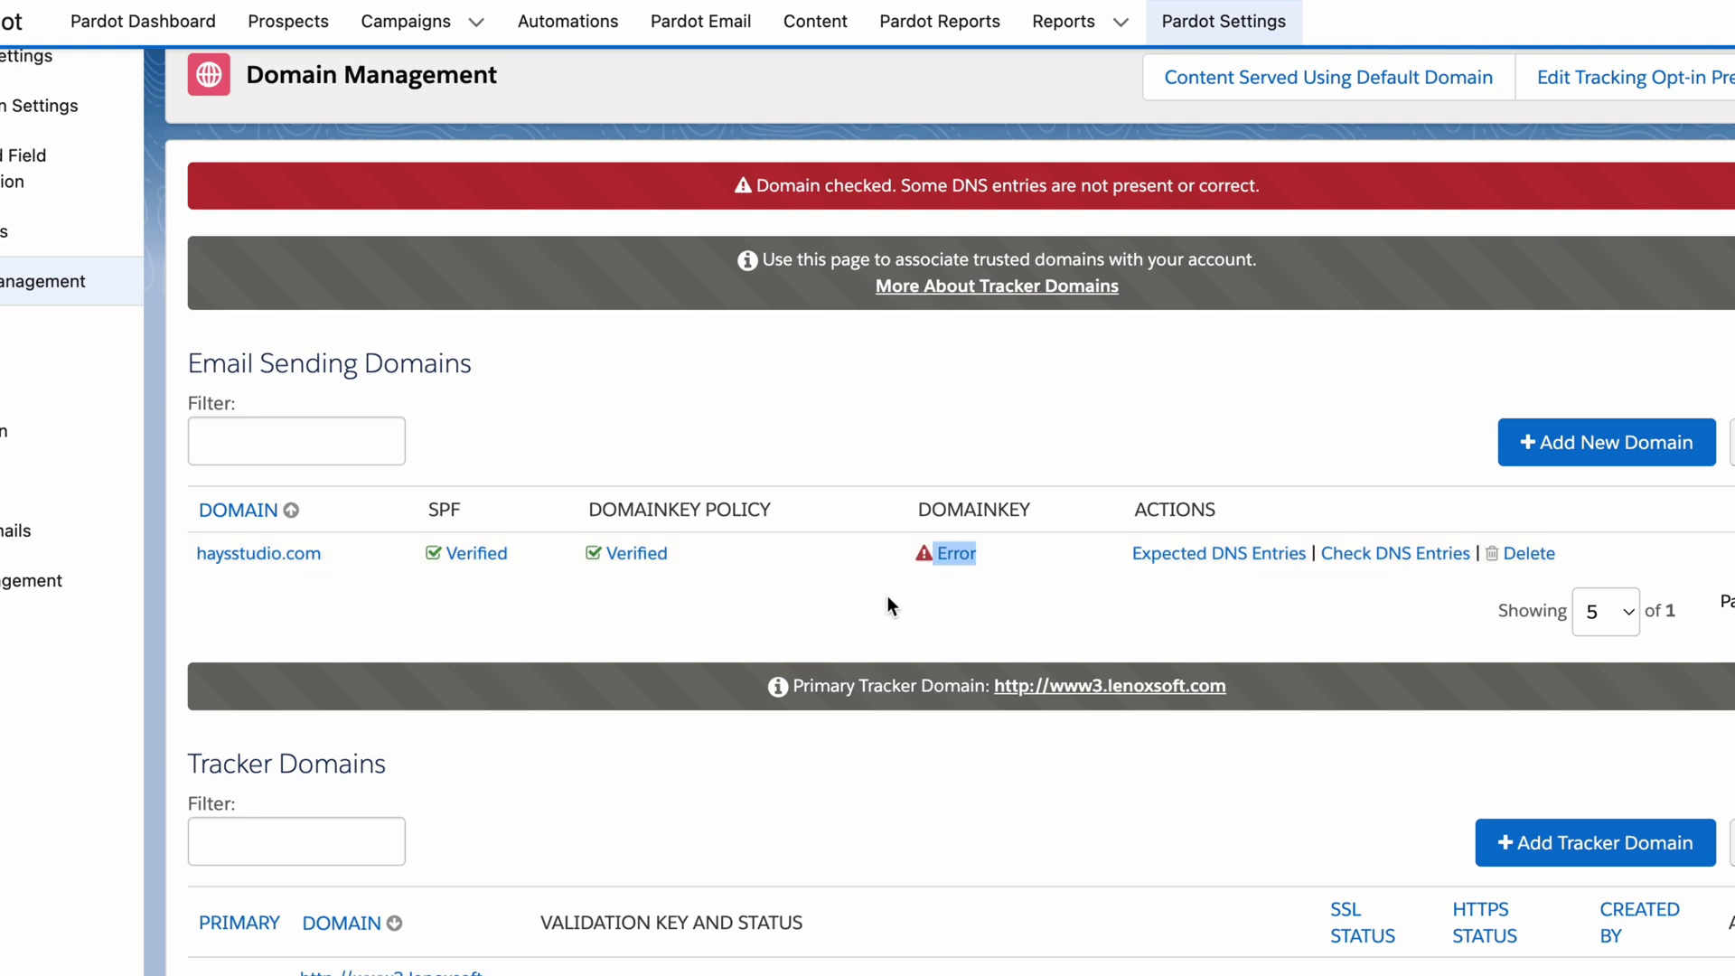
{"action": "left_click", "coordinate": [1374, 555]}
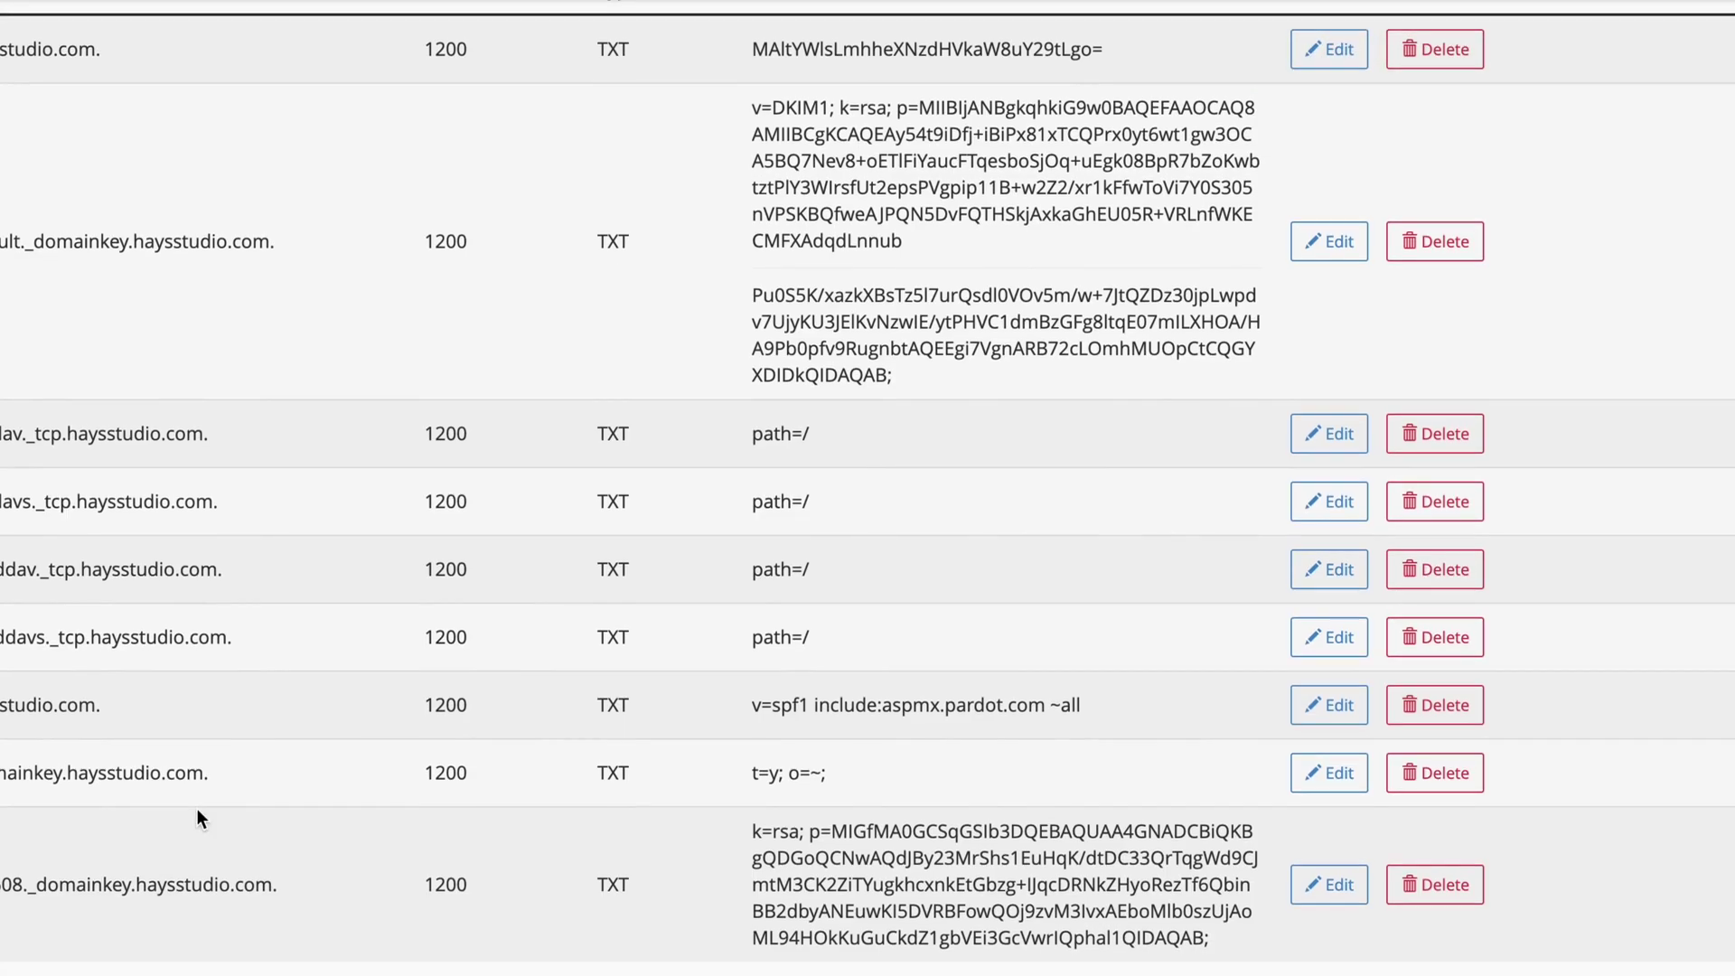
{"action": "left_click_drag", "start_coordinate": [3, 881], "coordinate": [279, 886]}
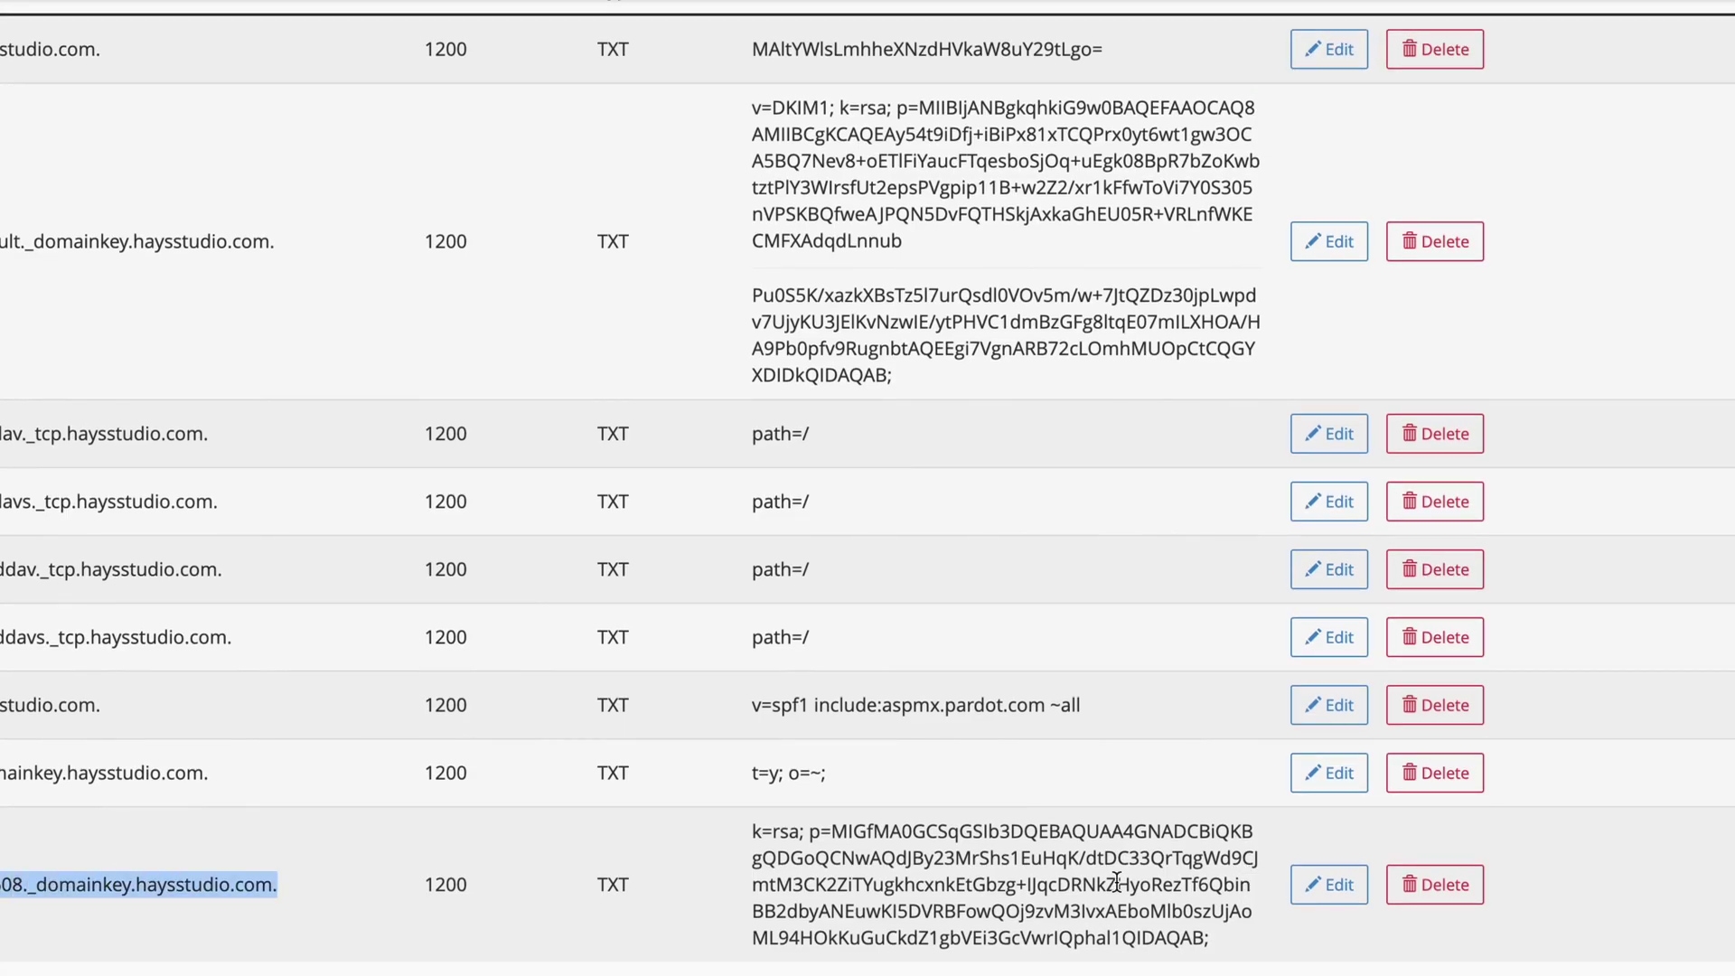
{"action": "left_click_drag", "start_coordinate": [754, 831], "coordinate": [1093, 965]}
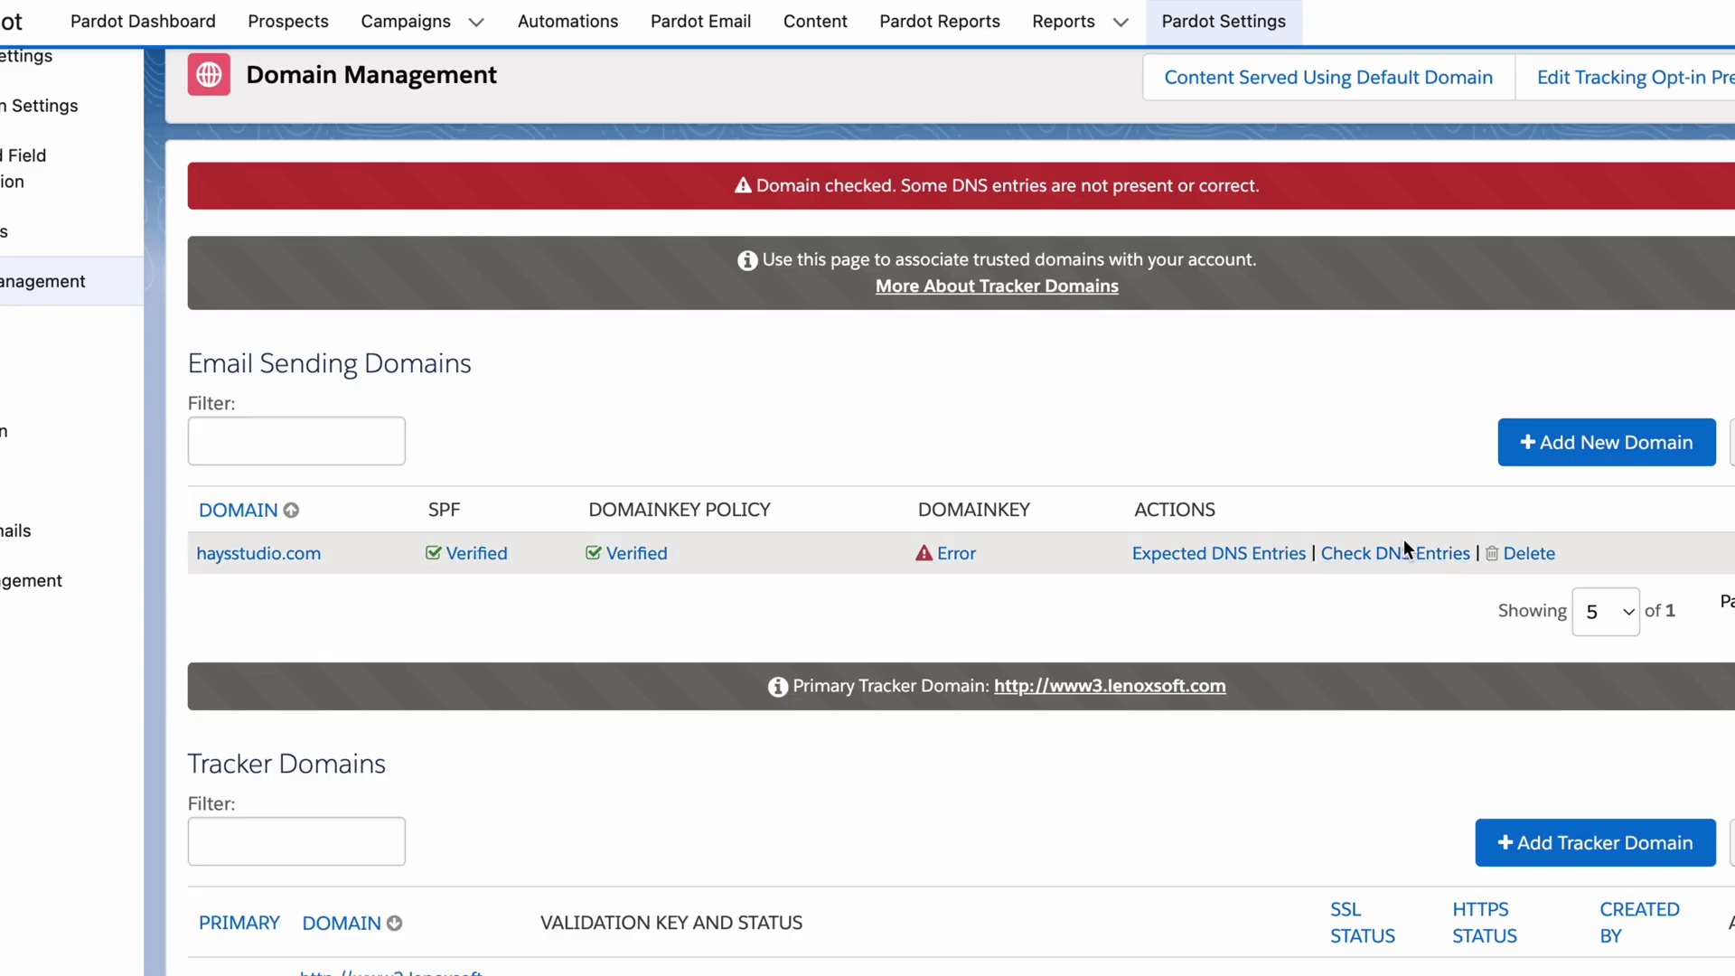
{"action": "left_click", "coordinate": [1402, 553]}
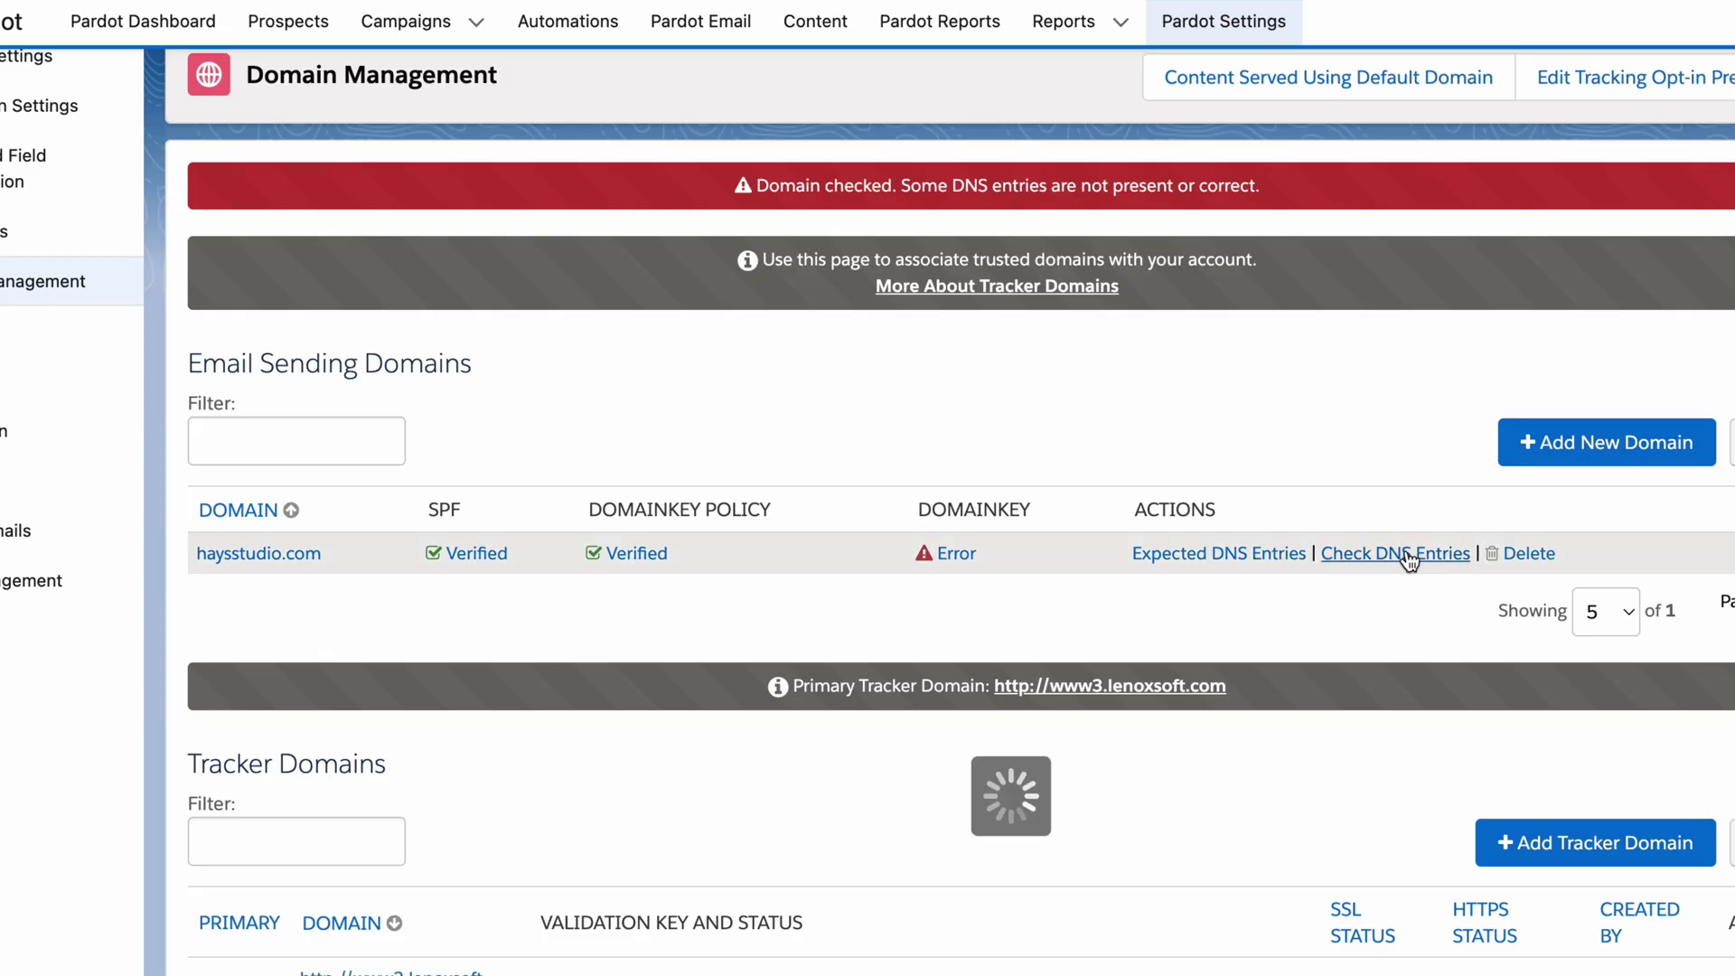